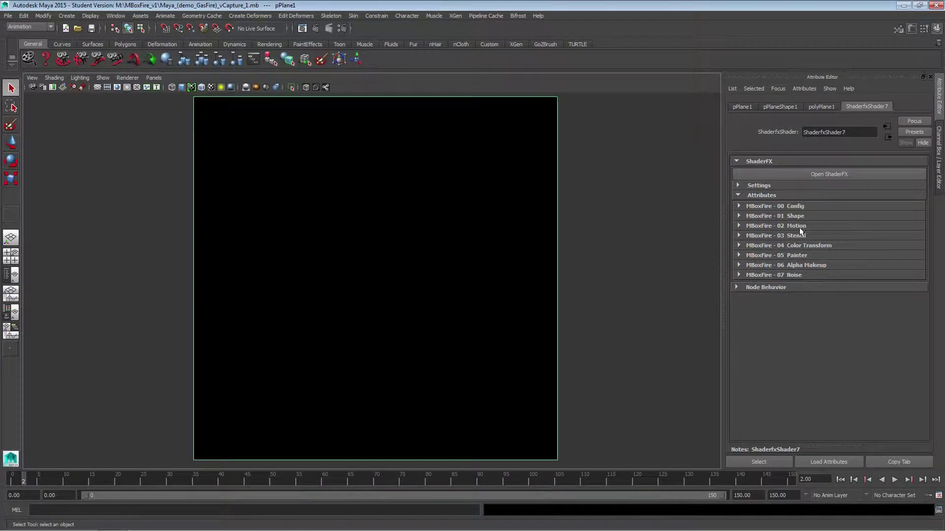
- Expand the MBoxFire Config, Shape and Motion attribute groups and browse for the shape texture
left_click(799, 225)
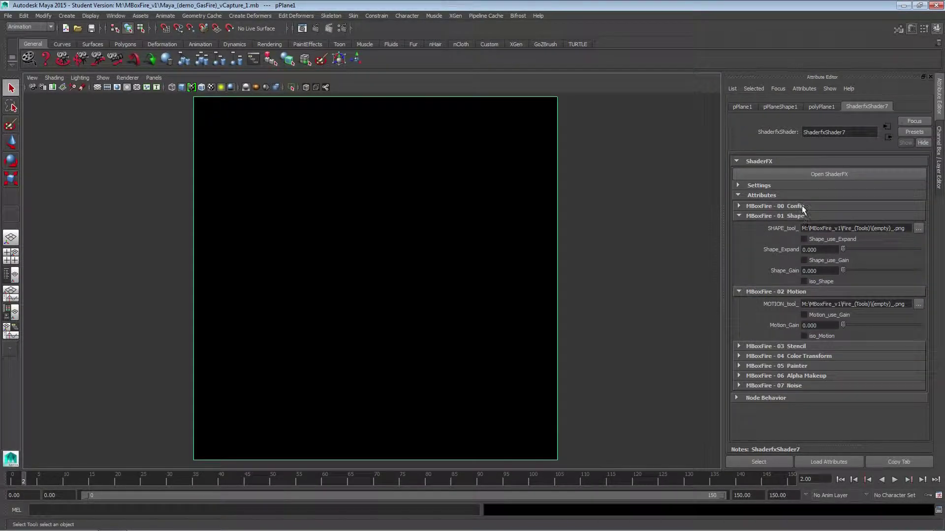
left_click(802, 206)
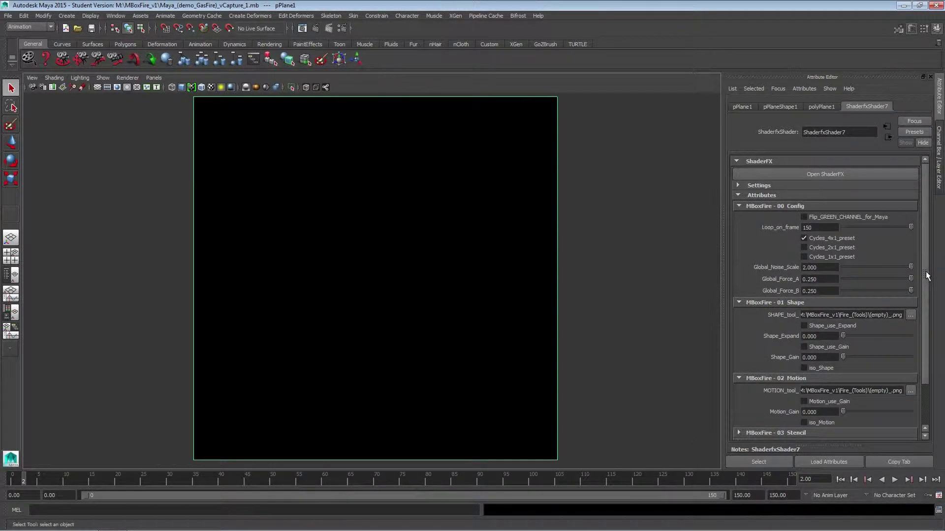
left_click_drag(926, 271, 925, 310)
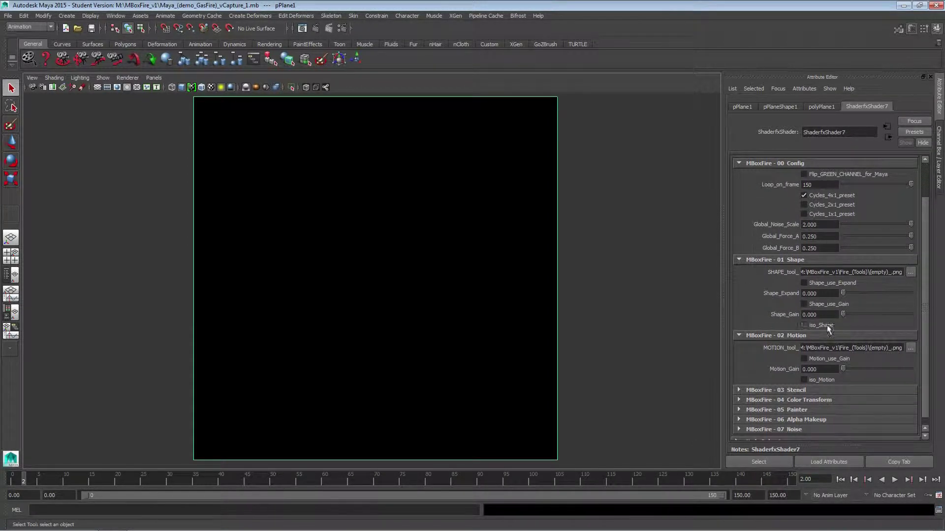
left_click(910, 272)
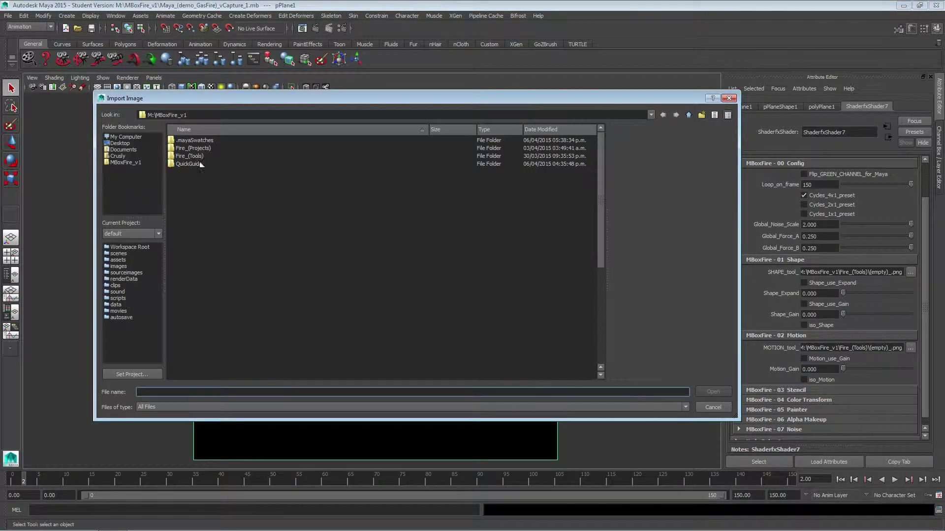
- Load (shape)__GasFire_1.png from Fire_(Tools)\1_Shape as the shape texture
double_click(199, 156)
double_click(197, 141)
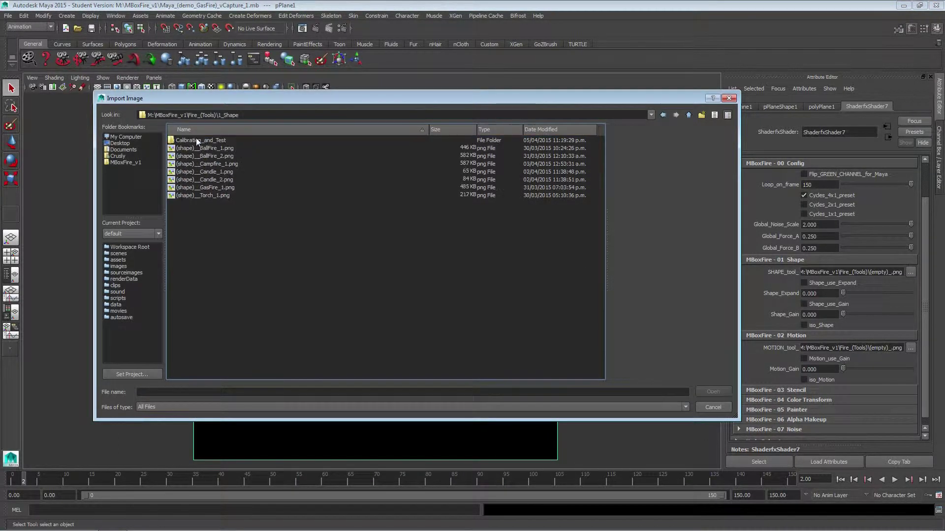
left_click(225, 188)
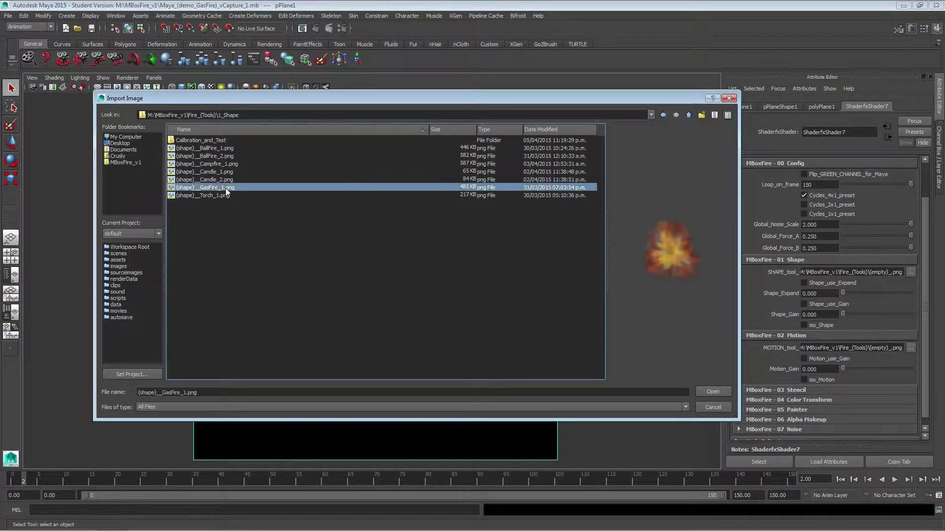
left_click(712, 391)
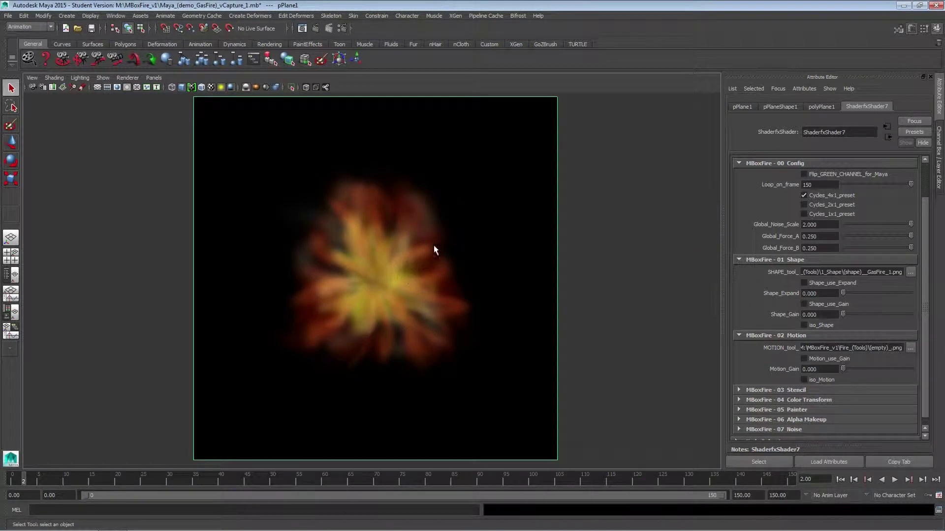
- Load (motion)__GasFire_2.png from Fire_(Tools)\2_Motion as the motion texture
left_click(910, 347)
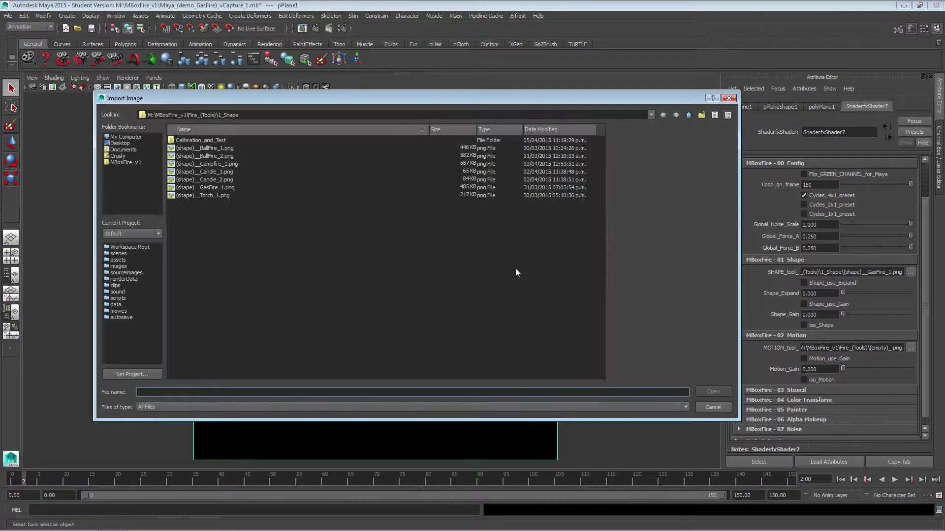
left_click(687, 114)
left_click(196, 148)
double_click(197, 147)
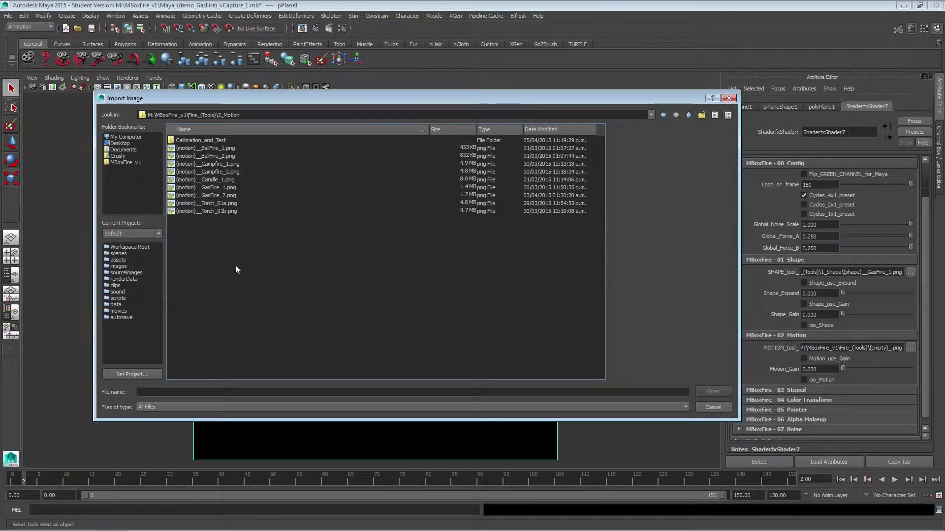
left_click(235, 196)
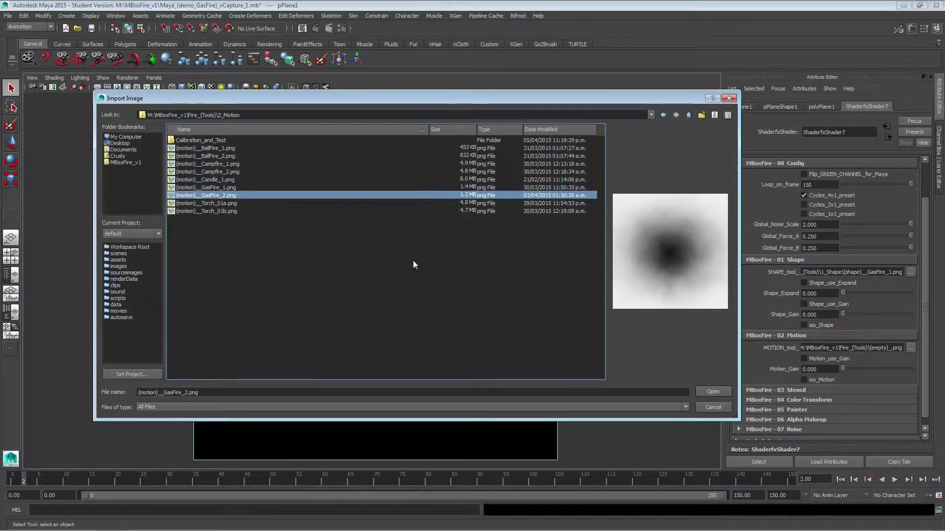
left_click(712, 391)
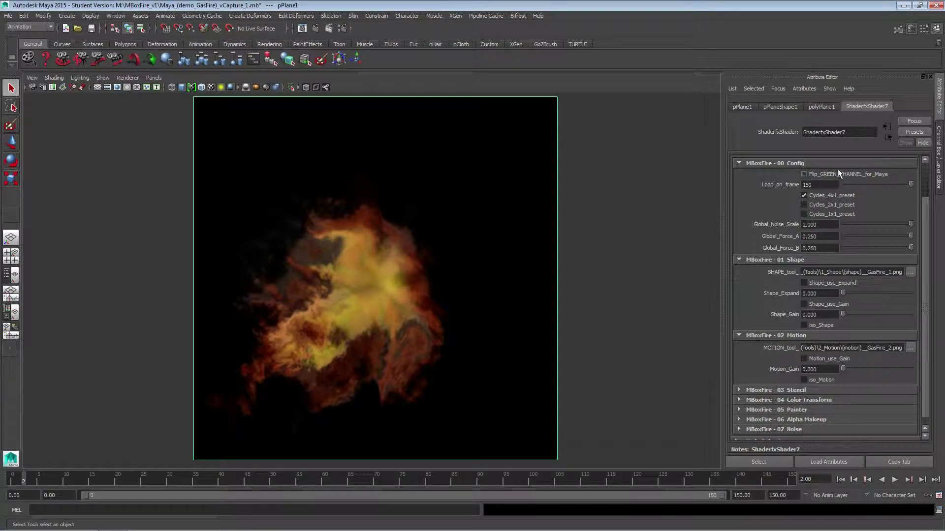
- Flip the green channel for Maya, start playback, and set Global_Noise_Scale to 0.8
left_click(805, 173)
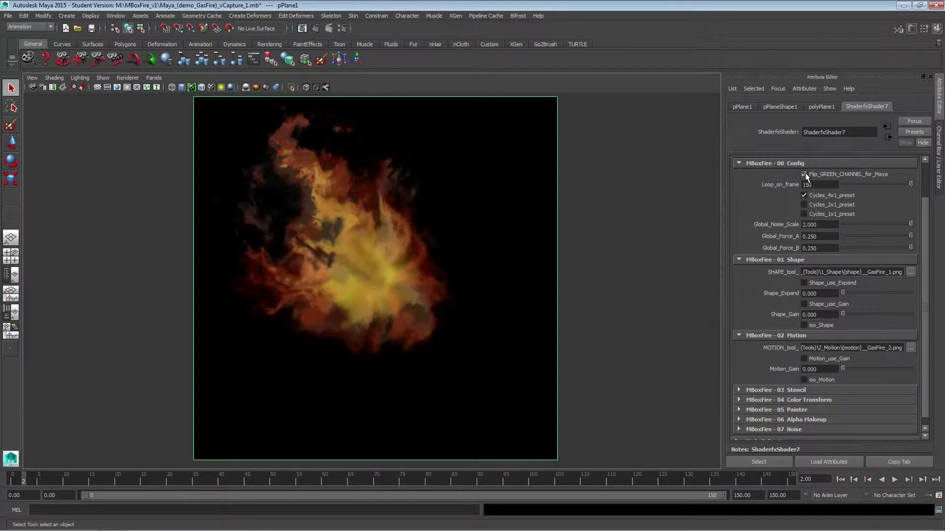
left_click(895, 478)
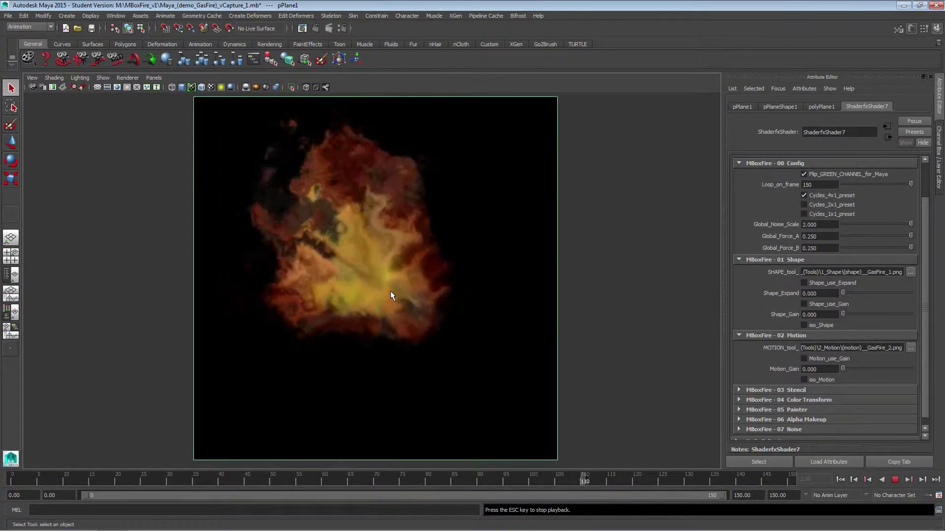
double_click(817, 224)
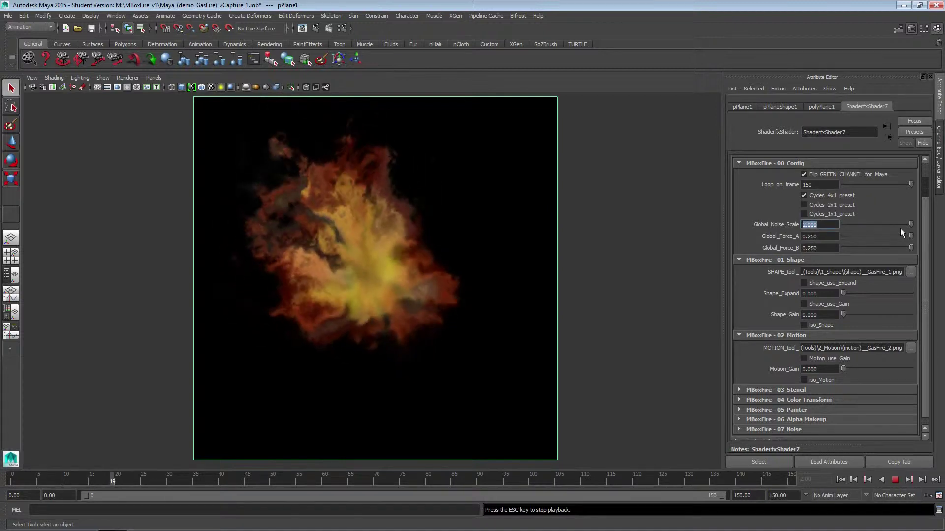
left_click_drag(911, 224, 873, 224)
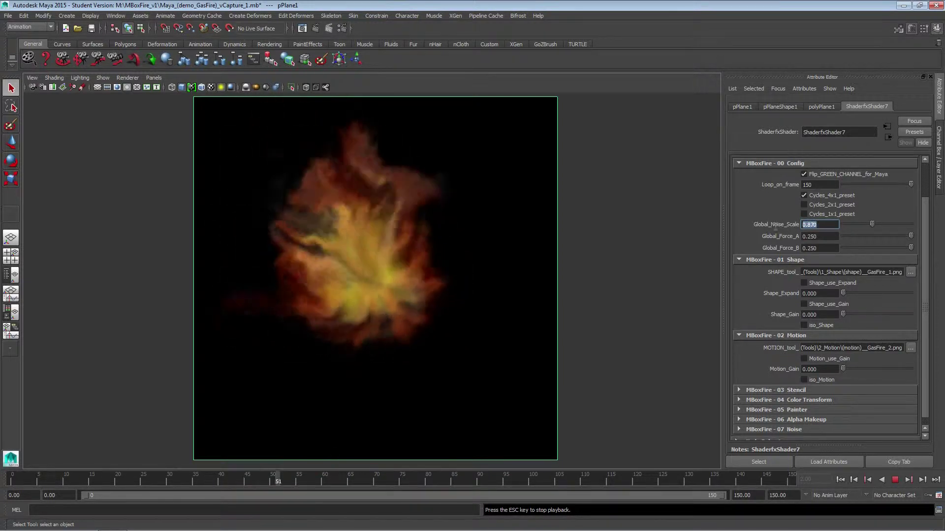
type("0.8")
key("Return")
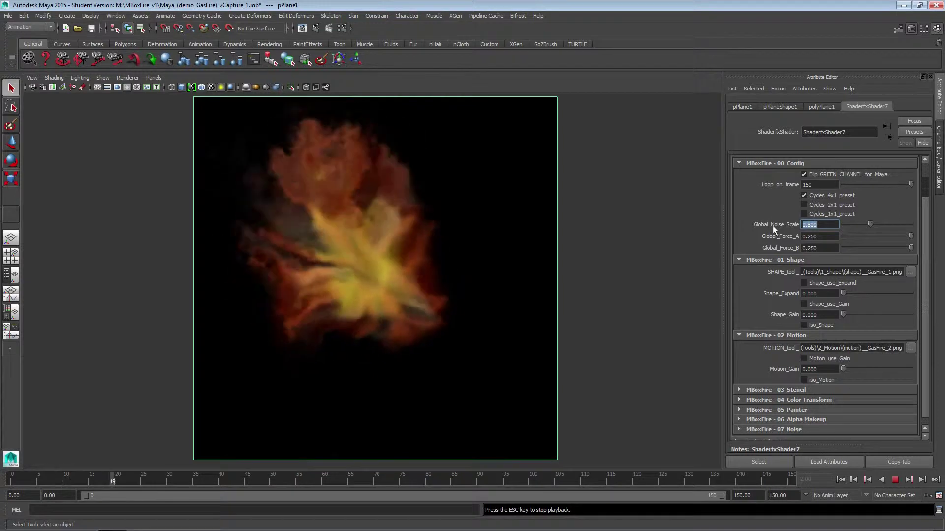
- Set Global_Force_A to 0.35 and Global_Force_B to 0.3
key("Tab")
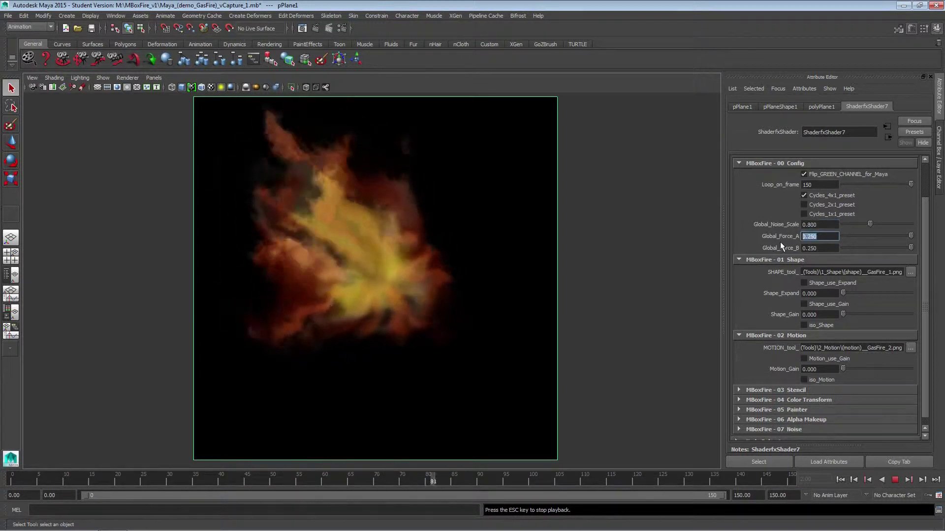
type(".65")
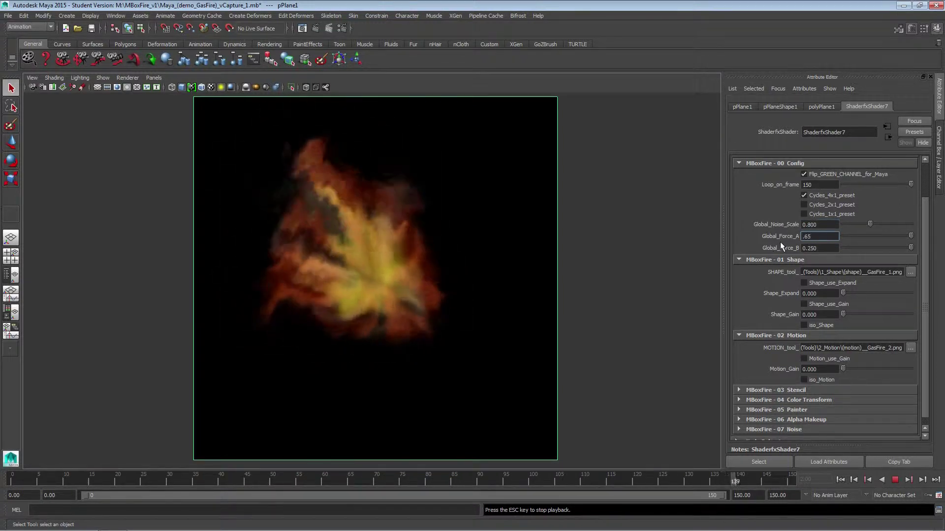
key("Return")
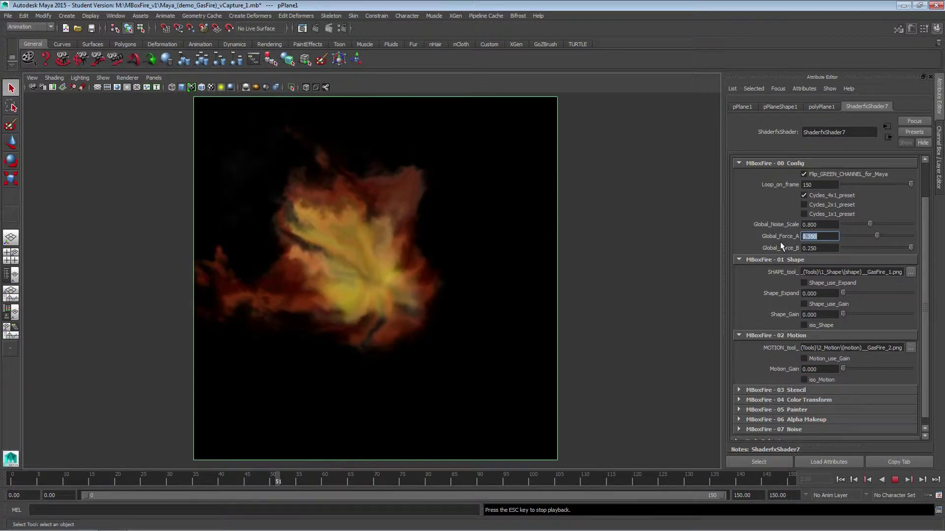
key("Tab")
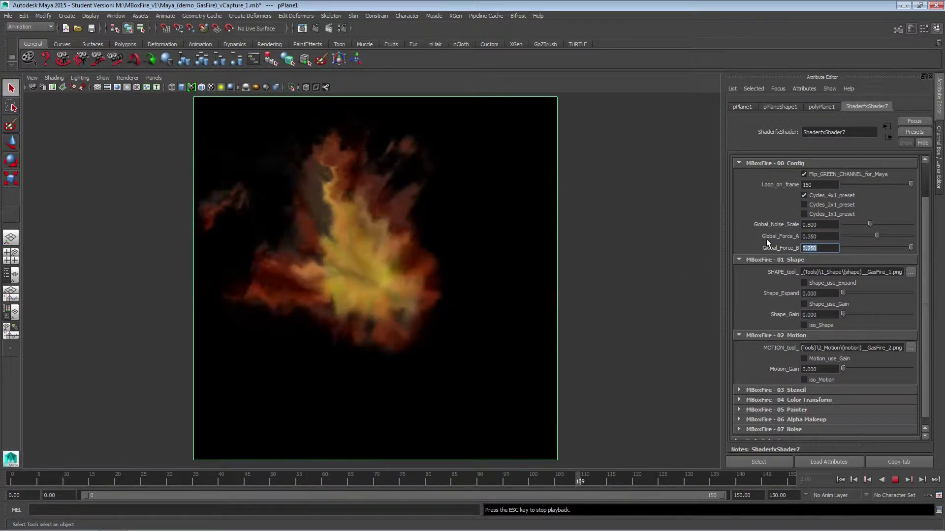
type("0")
key("Return")
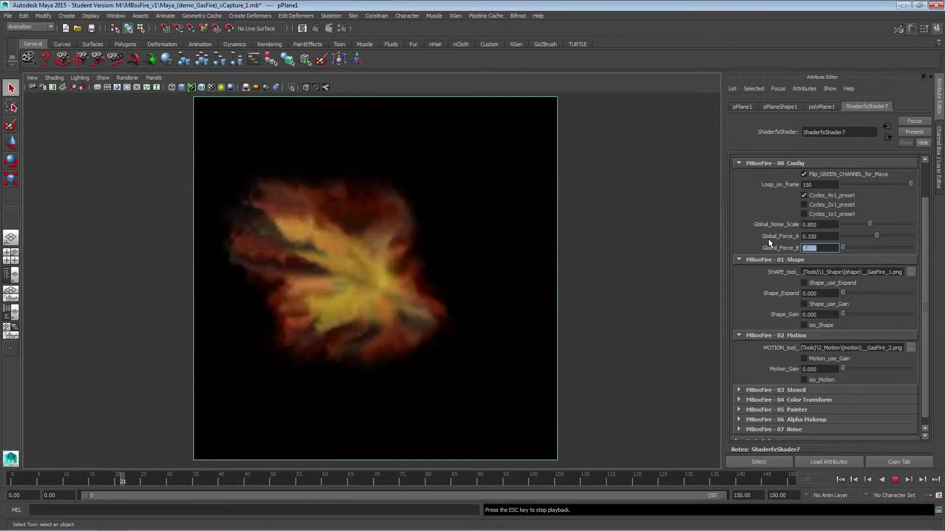
type(".2")
key("Return")
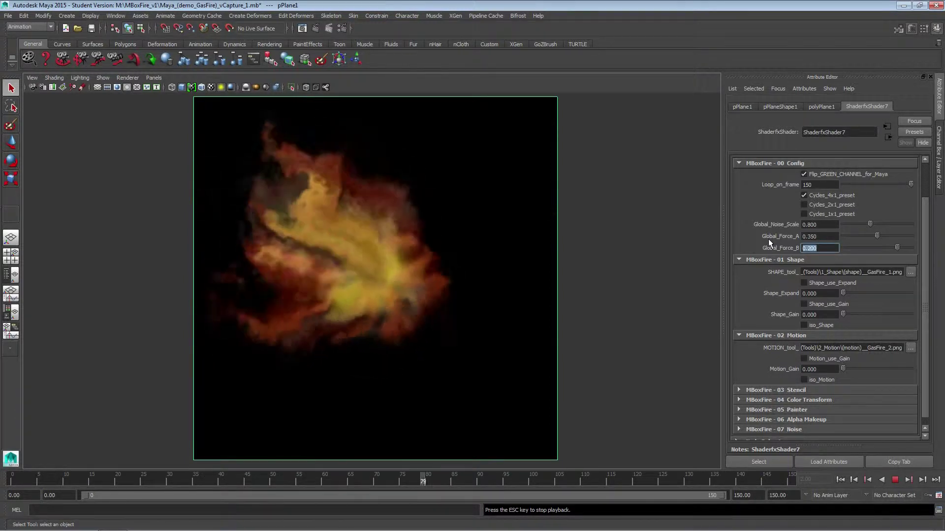
type(".3")
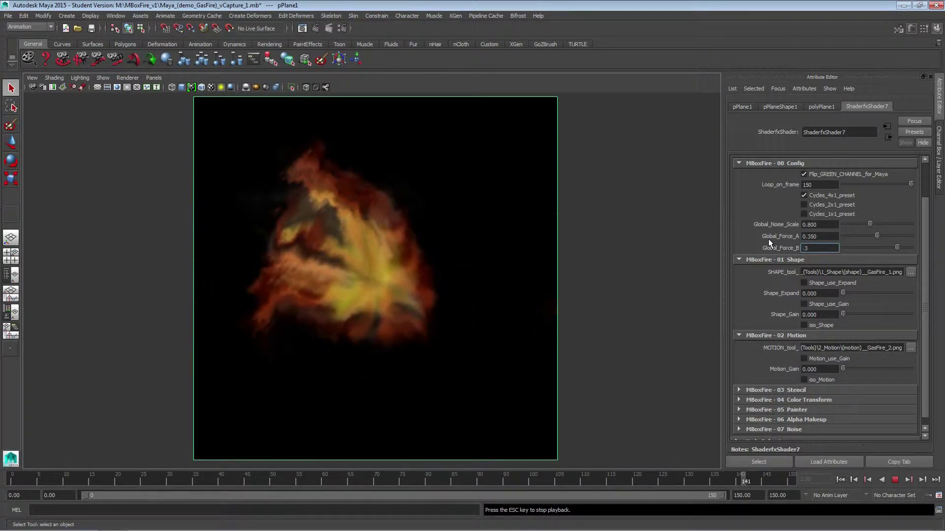
key("Return")
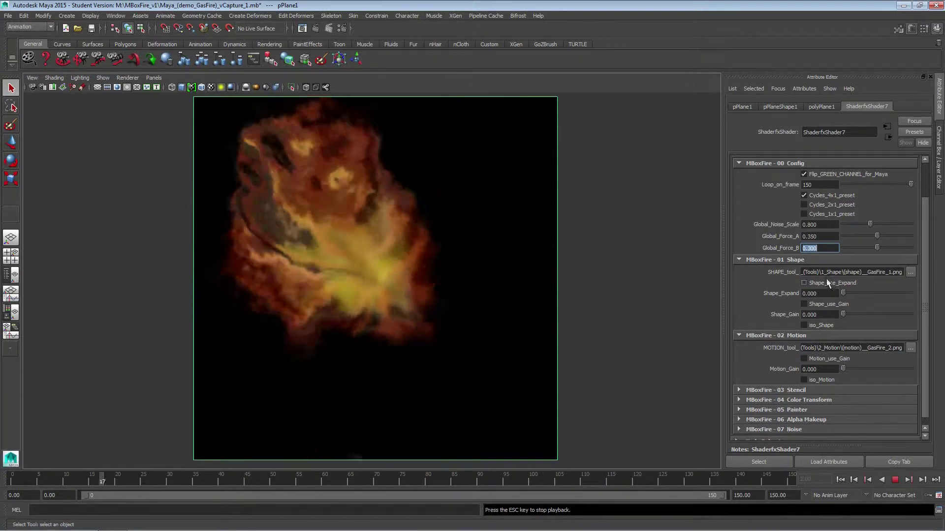
- Enable shape expansion and set Shape_Expand to 0.75
left_click(806, 283)
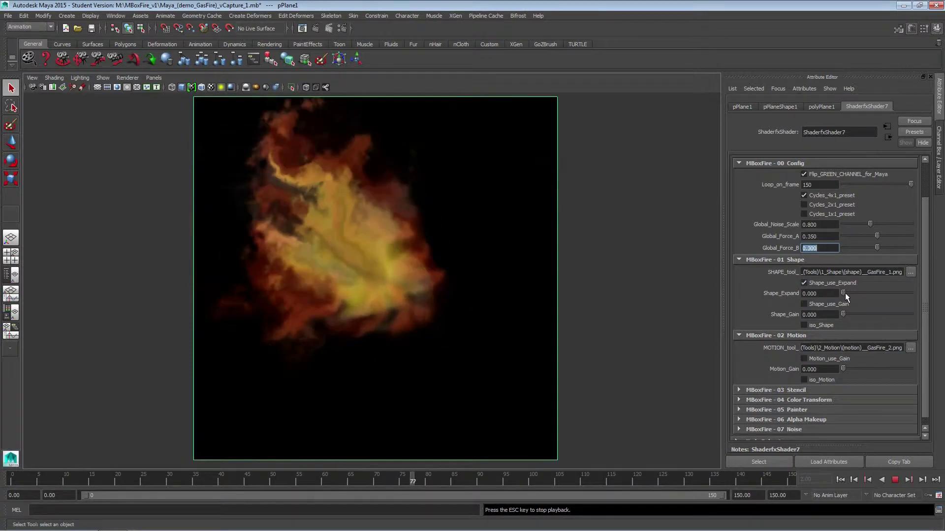
left_click_drag(842, 292, 911, 291)
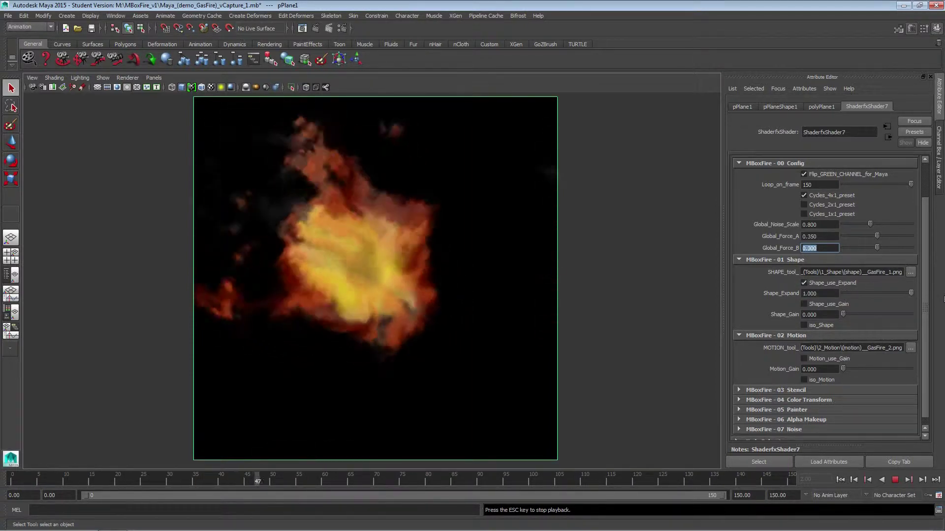
left_click_drag(873, 294, 893, 294)
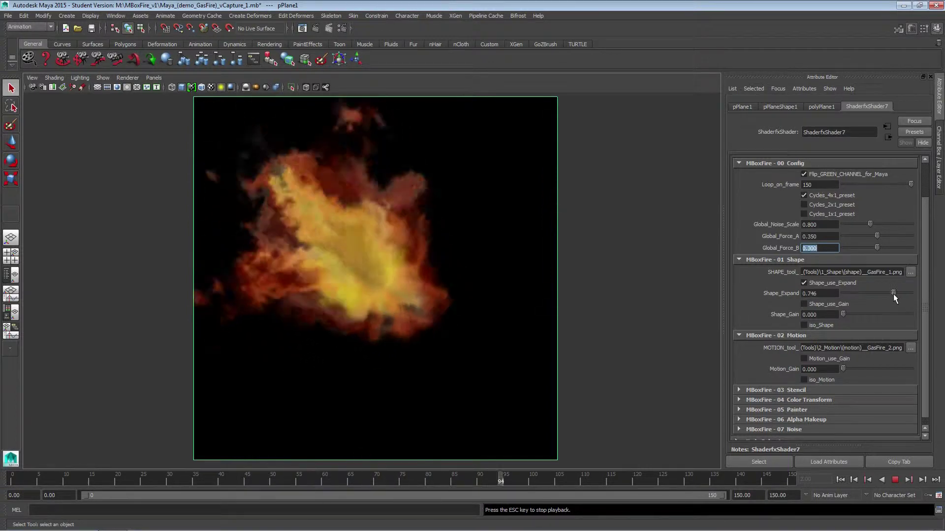
double_click(826, 293)
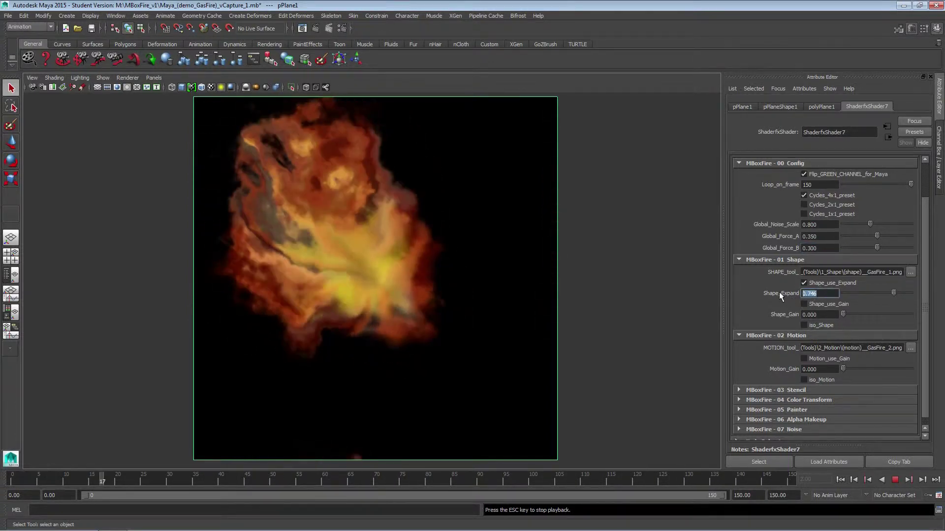
type("0.75")
key("Return")
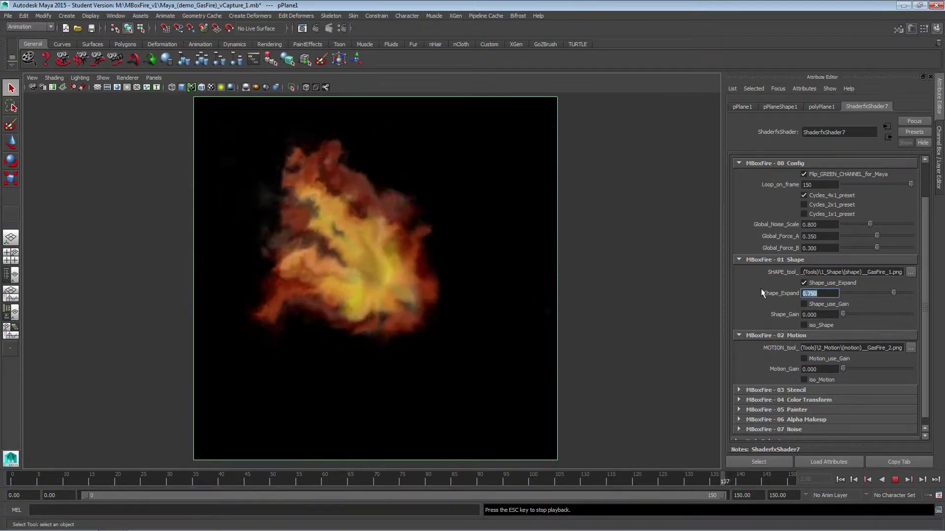
- Enable Shape_use_Gain with Shape_Gain -0.15, and switch on Motion_use_Gain
left_click(804, 305)
double_click(817, 315)
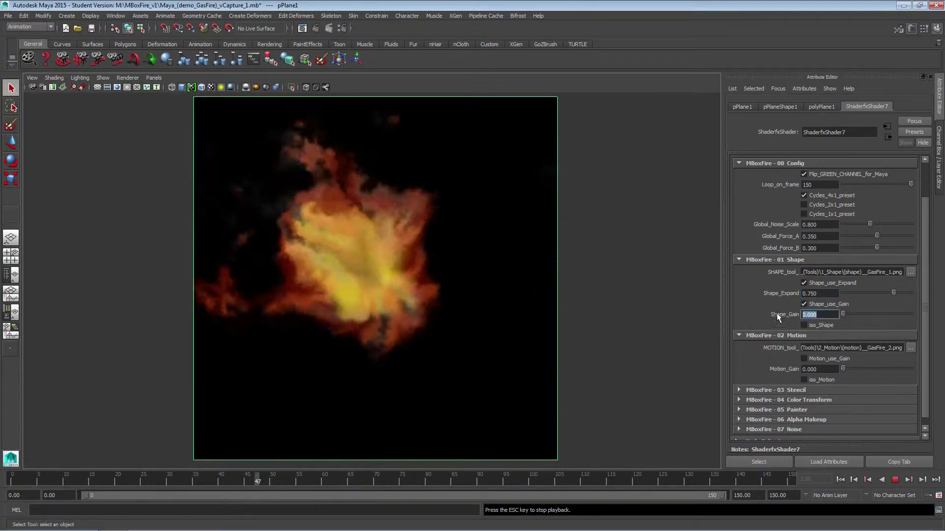
type("-.15")
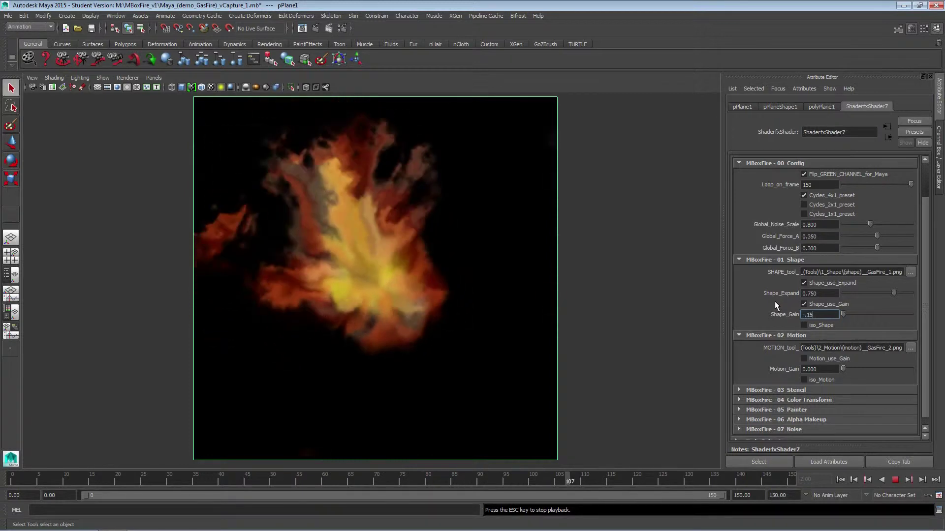
key("Return")
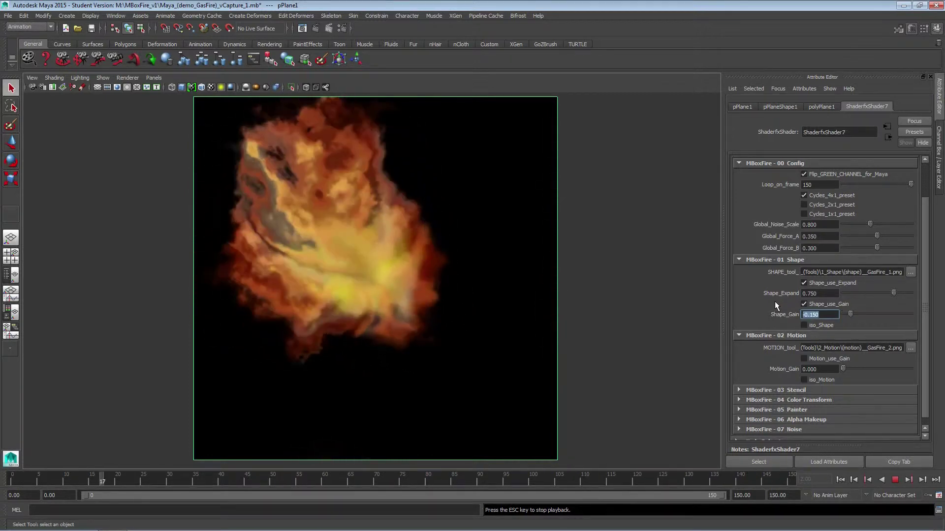
left_click(804, 359)
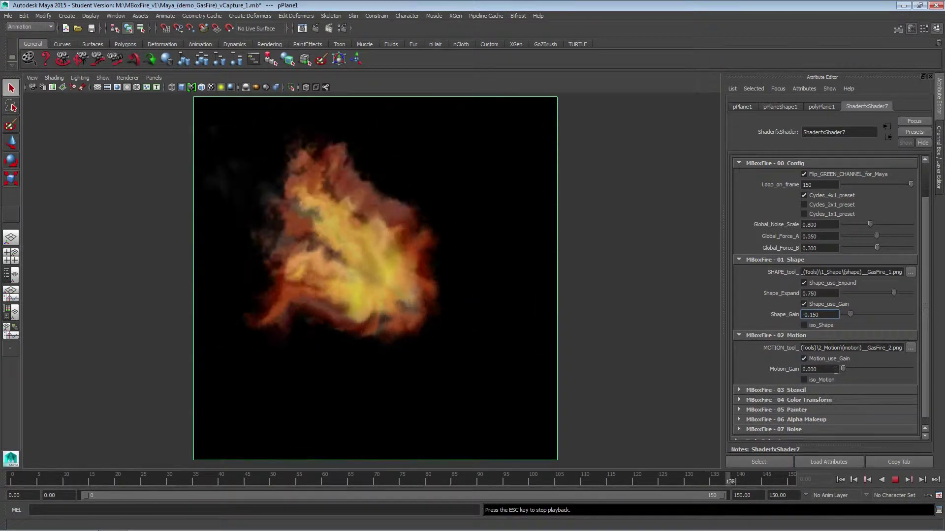
- Set Motion_Gain to 0.25, briefly previewing the iso_Motion greyscale view
mouse_move(843, 371)
left_mouse_down()
mouse_move(922, 369)
mouse_move(896, 370)
left_mouse_up()
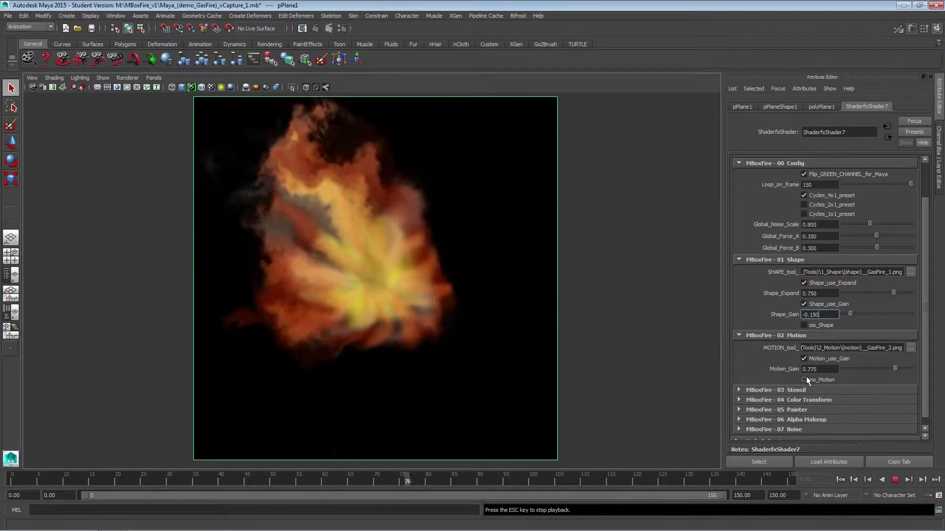
double_click(825, 371)
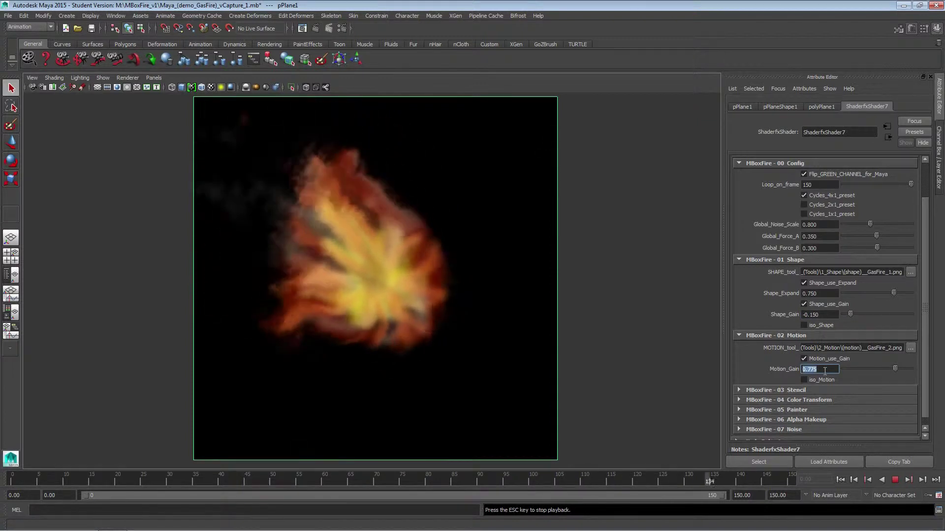
type("0.")
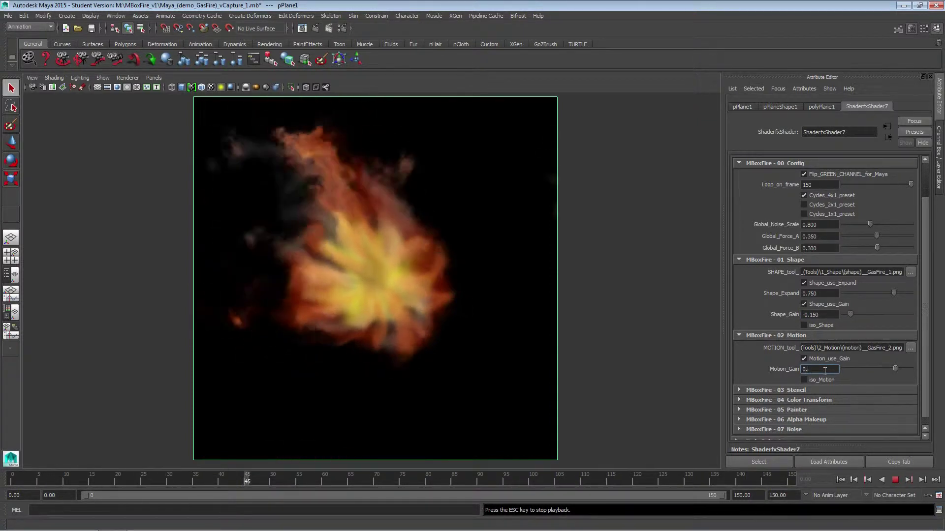
type("25")
key("Return")
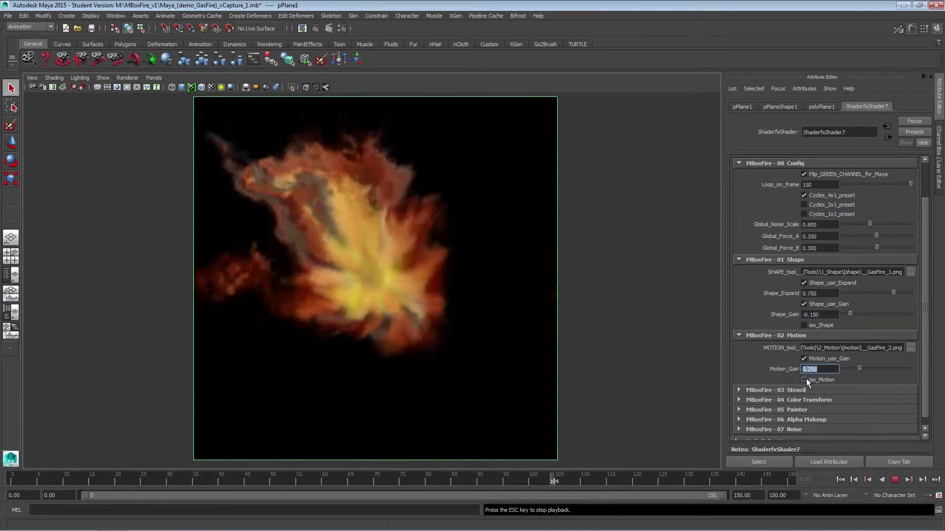
left_click(805, 380)
left_click(805, 359)
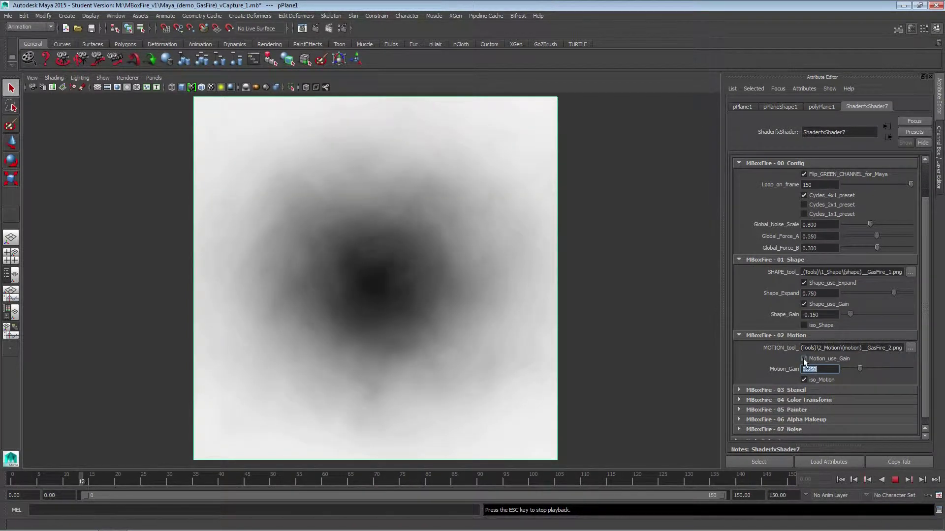
left_click(804, 359)
left_click(804, 380)
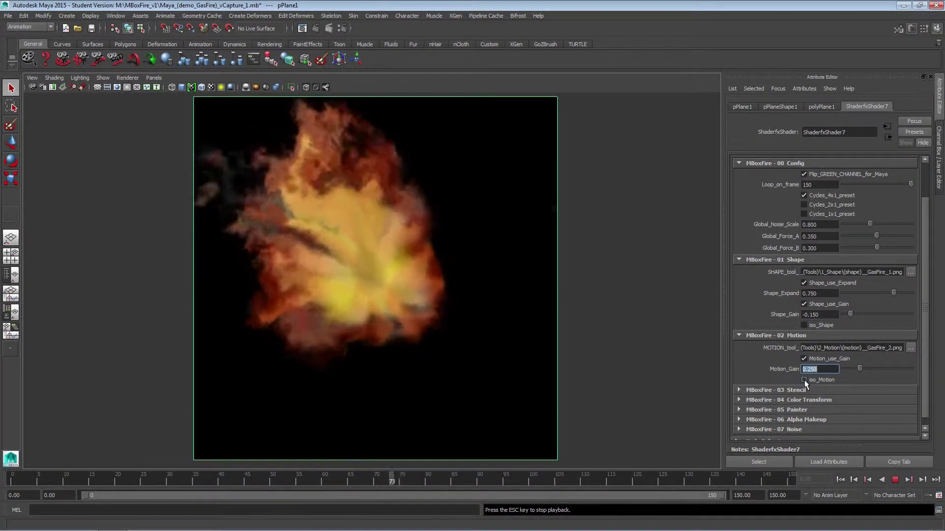
- Stop playback at frame 0 and collapse the Config, Shape and Motion groups
left_click(896, 479)
left_click(840, 480)
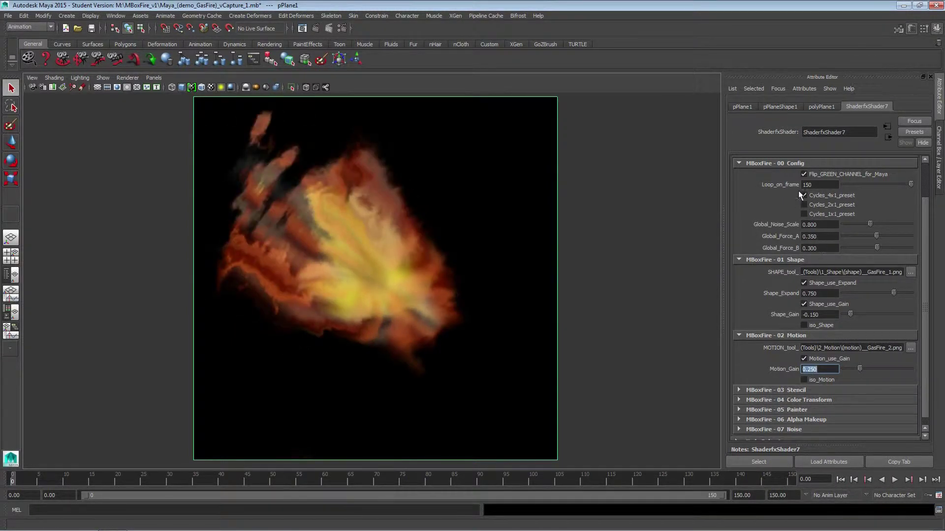
scroll(813, 170, "up", 3)
left_click(832, 206)
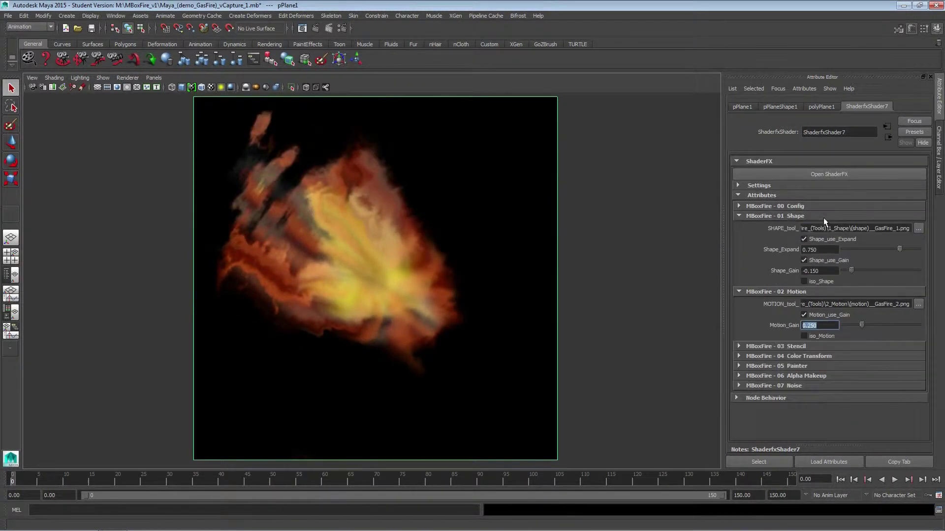
left_click(825, 216)
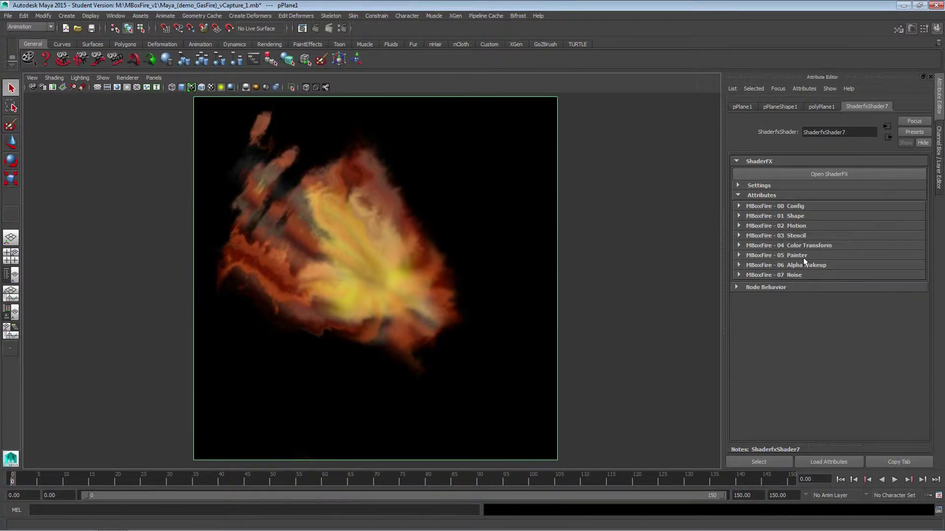
- Enable colour transform and load 4_Gradient\(gradient)__02_Hot_Fire_B.png as the gradient
left_click(816, 246)
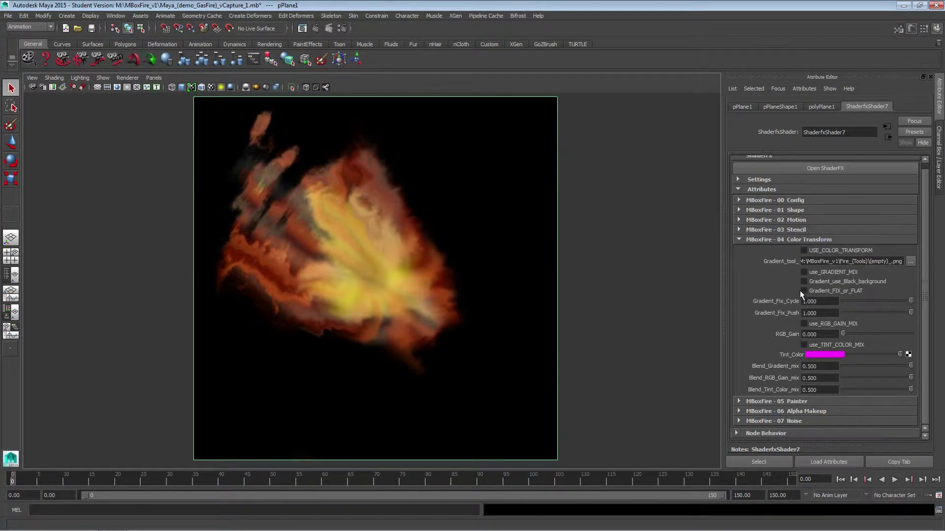
left_click(911, 262)
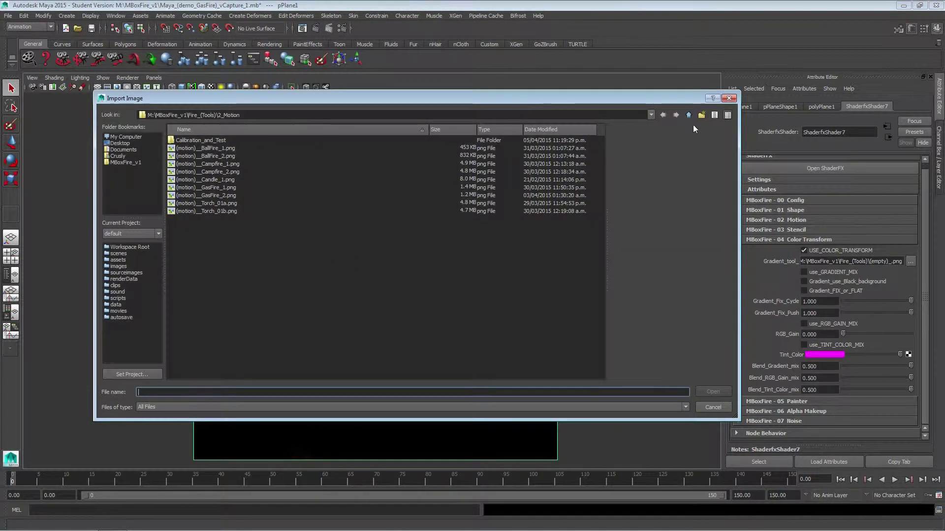
left_click(688, 115)
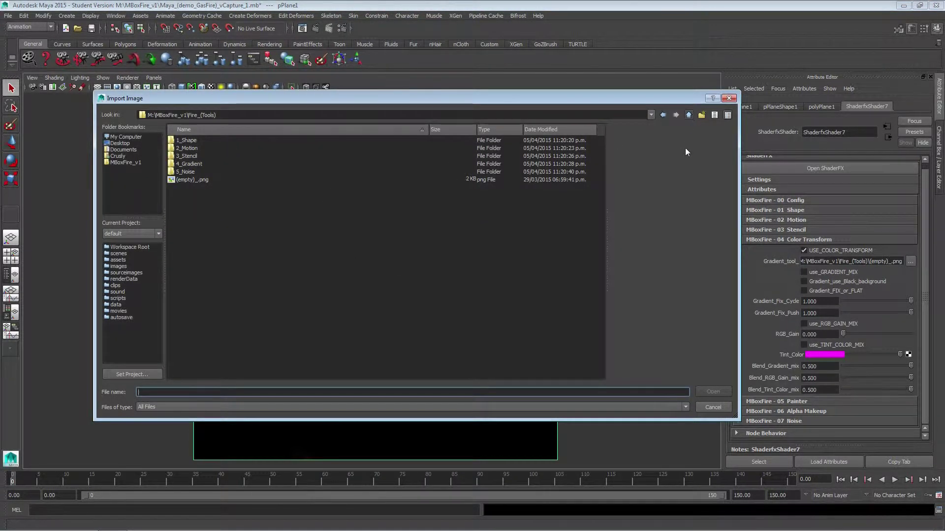
double_click(189, 164)
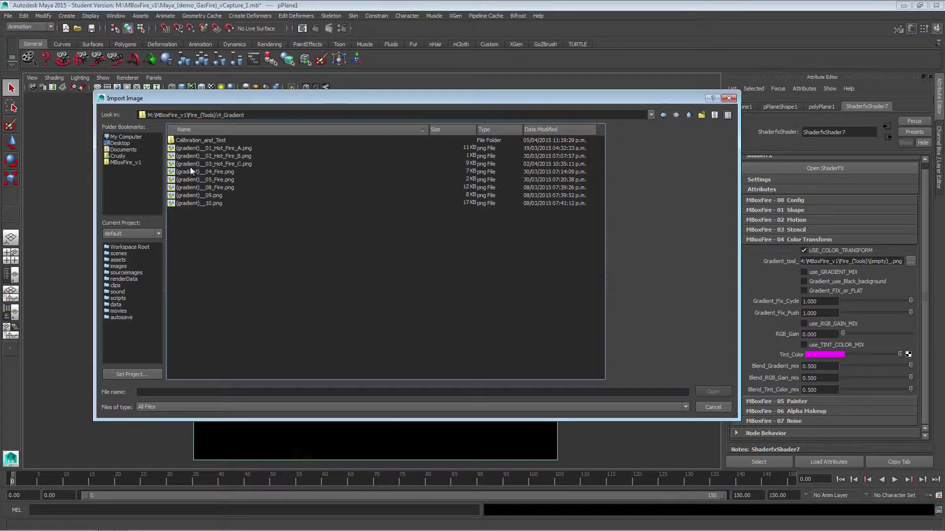
left_click(241, 156)
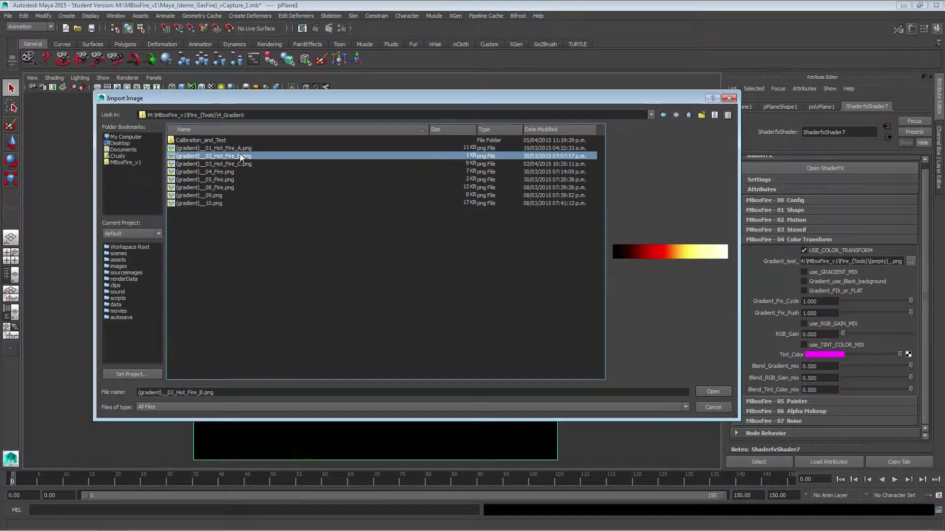
left_click(719, 391)
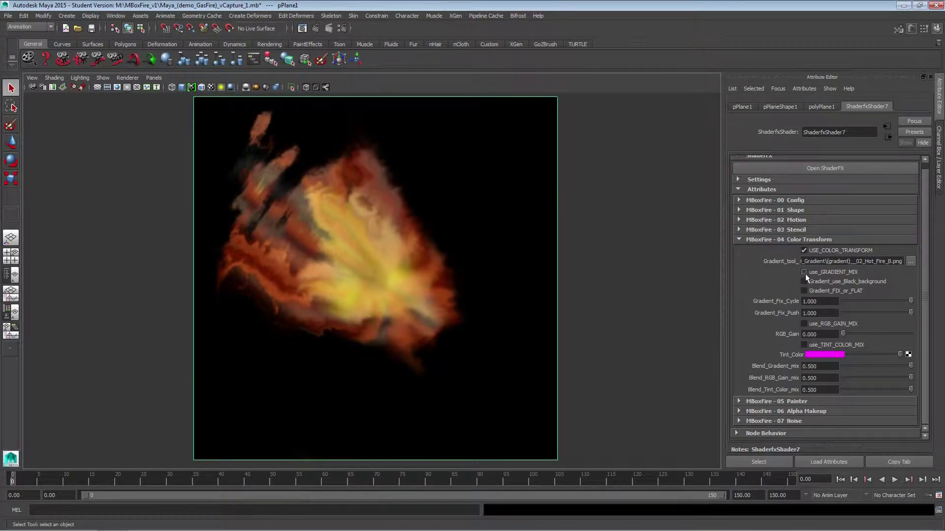
- Enable gradient mix, black background and fix/flat, with Gradient_Fix_Cycle 0.9
left_click(804, 273)
left_click(804, 282)
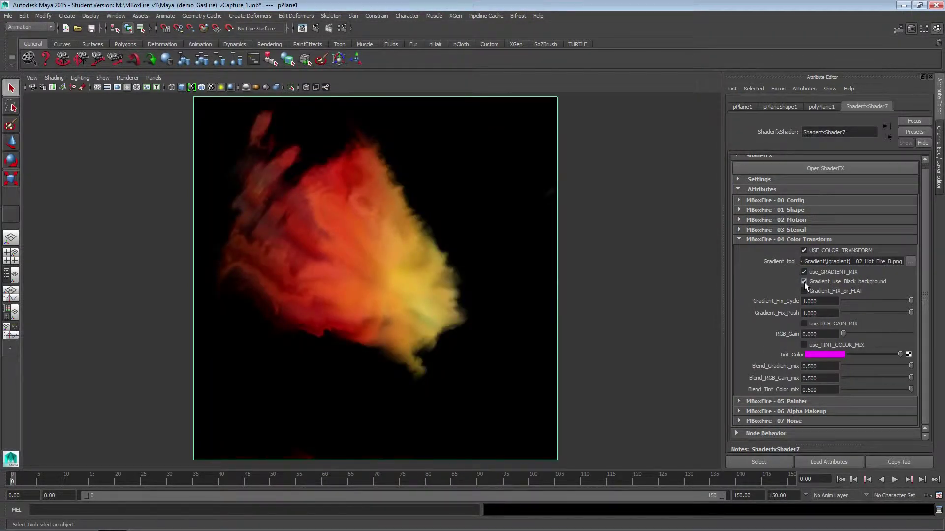
left_click(804, 290)
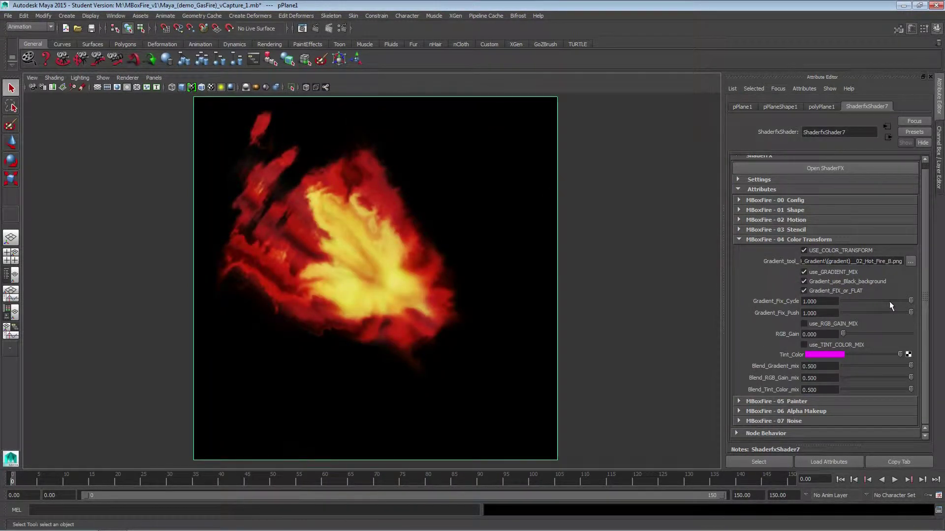
mouse_move(910, 300)
left_mouse_down()
mouse_move(887, 306)
mouse_move(897, 308)
left_mouse_up()
left_click_drag(831, 302, 769, 306)
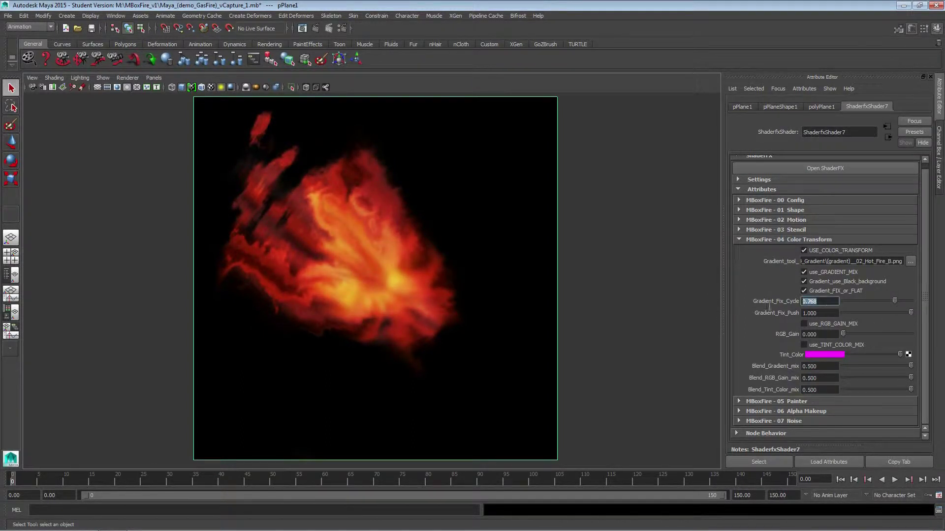
type("0.95")
key("Return")
type("0.9")
key("Return")
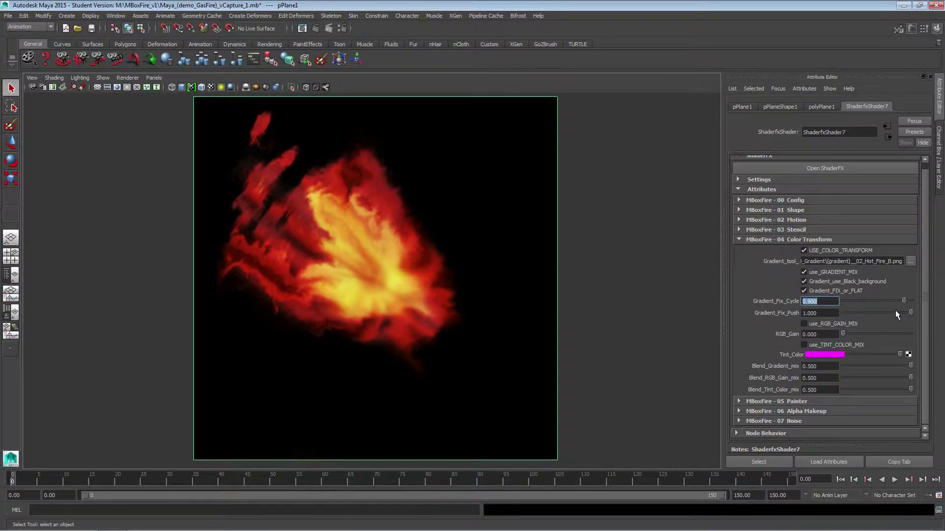
- Set Gradient_Fix_Push to 1.75
key("Tab")
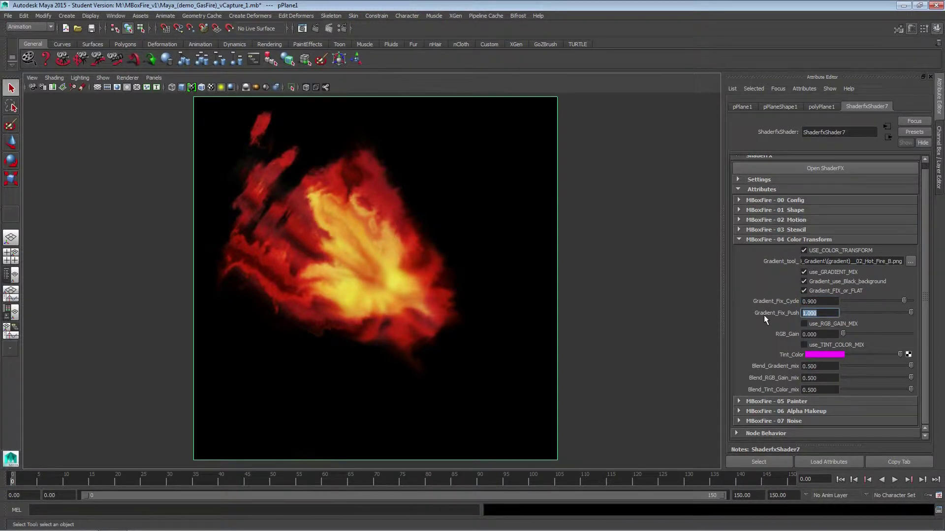
type("2")
key("Return")
type("3")
key("Return")
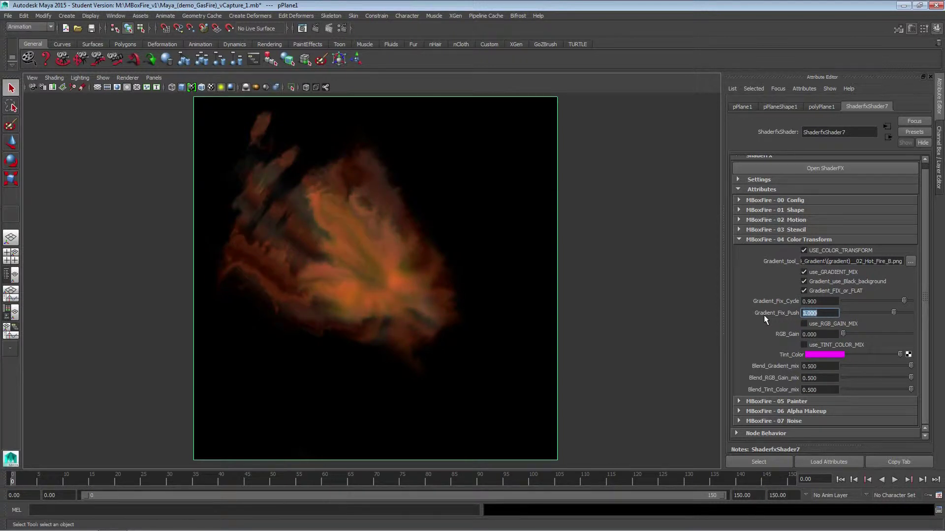
type("1.75")
key("Return")
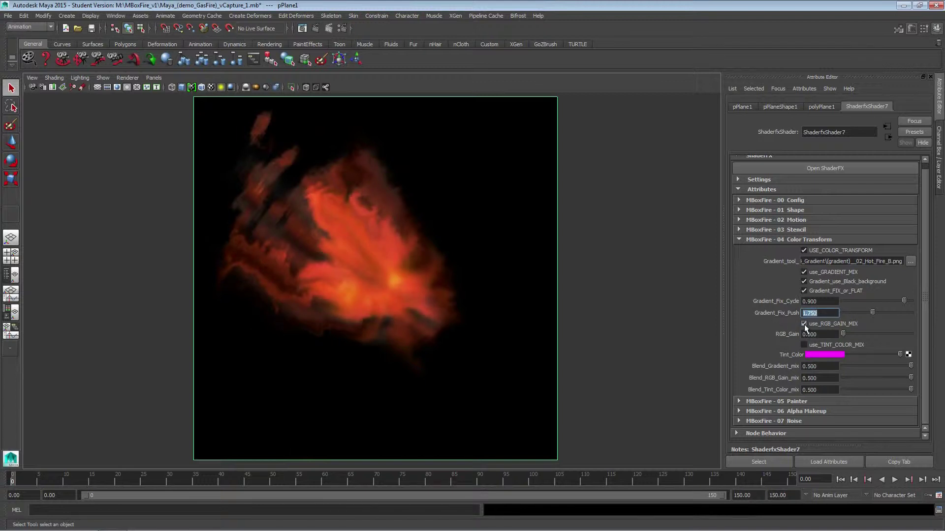
- Set RGB_Gain to 0.25 and switch on tint colour mixing
double_click(825, 335)
type("0.25")
key("Return")
type("0.5")
key("Return")
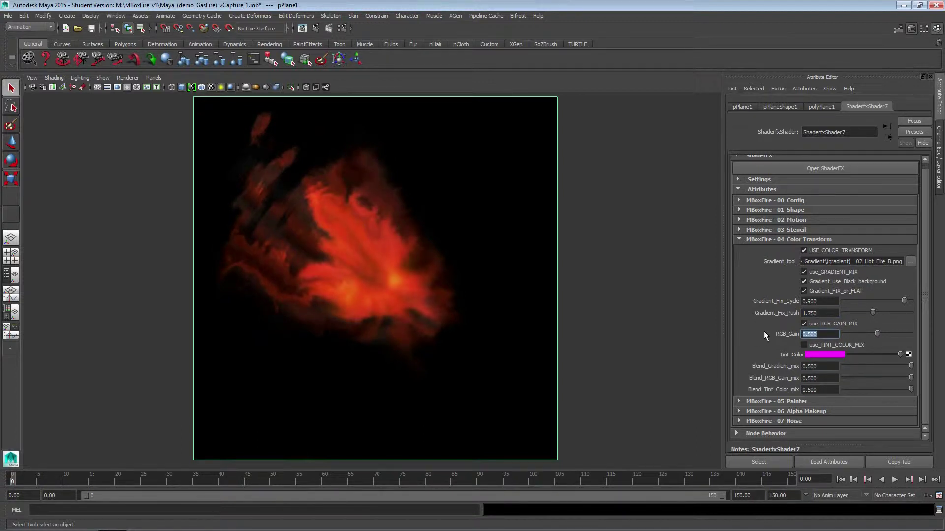
type("0.25")
key("Return")
left_click(805, 346)
- Set Blend_Tint_Color_mix to 0.25
left_click(819, 390)
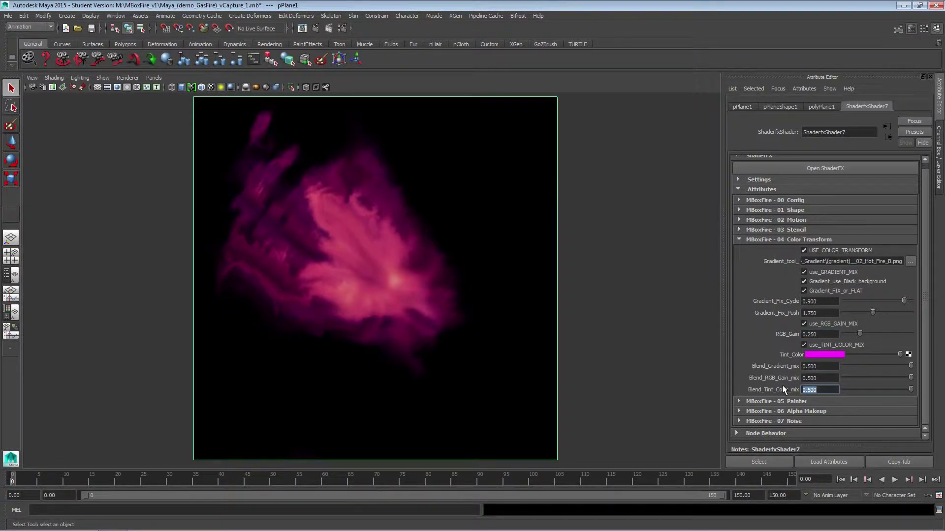
type("0.1")
key("Return")
type("0.2")
key("Return")
type("0.")
key("Return")
- Preview the fire animation, return to frame 0, and collapse Color Transform
left_click(893, 479)
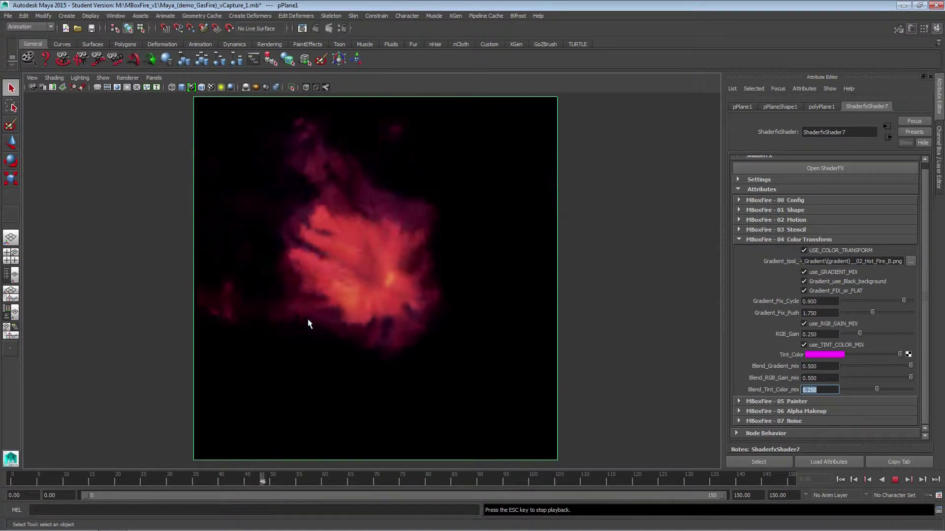
left_click(894, 479)
left_click(840, 479)
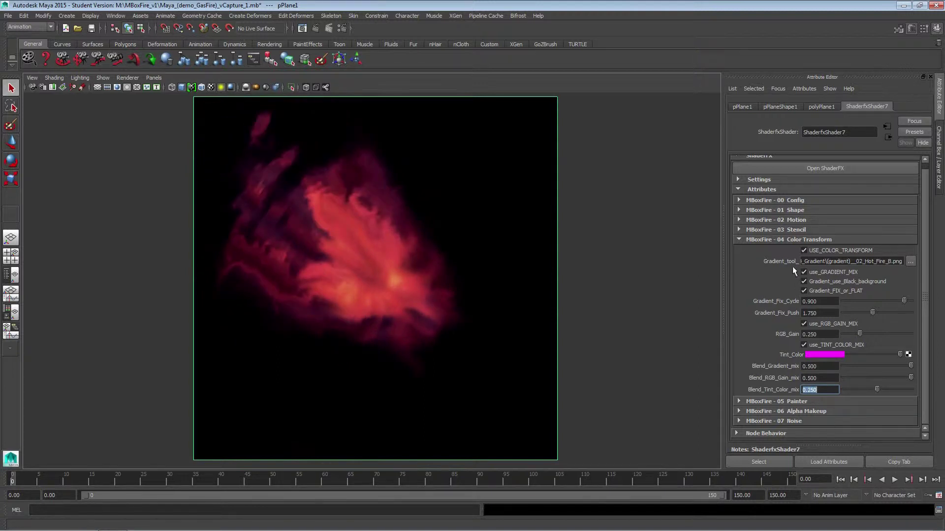
left_click(787, 240)
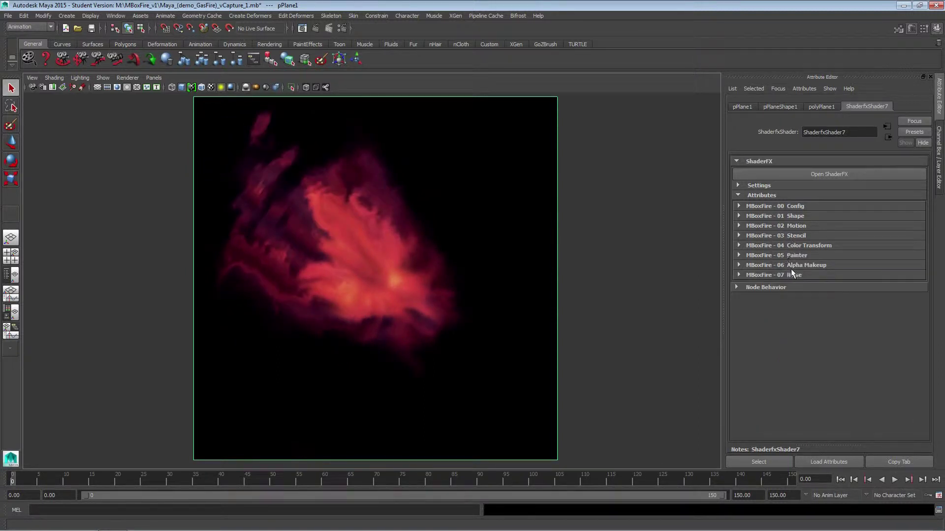
- Expand Painter, enable USE_PAINTER_COMPOSITING and set Layer_0_Canvas to black
left_click(809, 255)
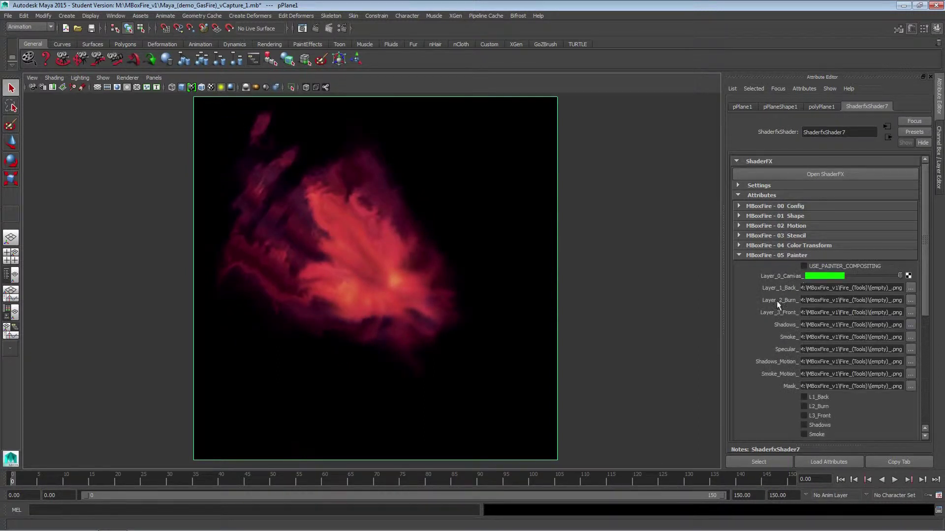
scroll(768, 310, "down", 2)
scroll(788, 286, "down", 1)
scroll(801, 237, "up", 2)
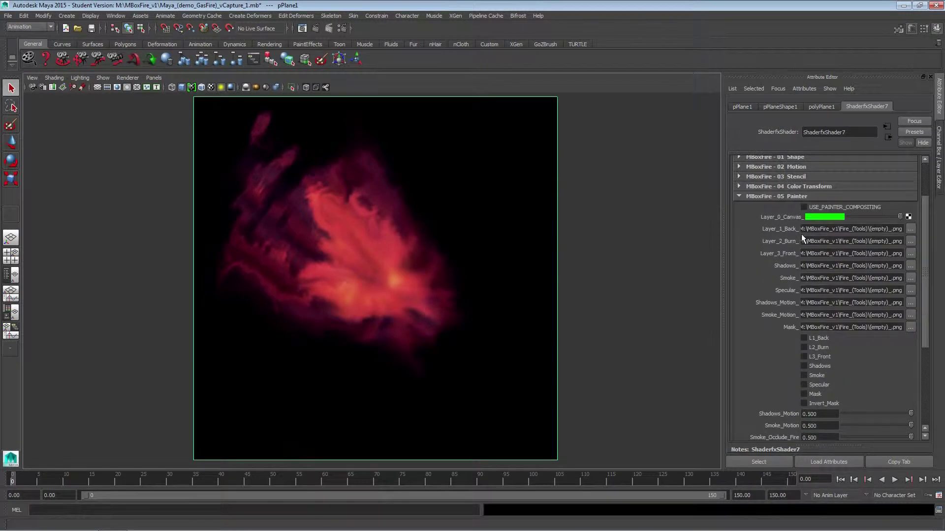
left_click(804, 207)
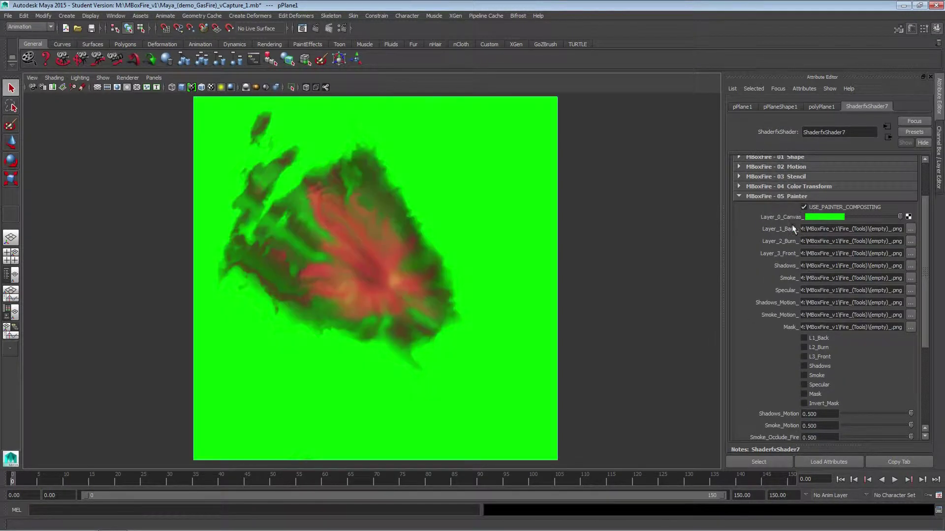
left_click(819, 217)
left_click(840, 198)
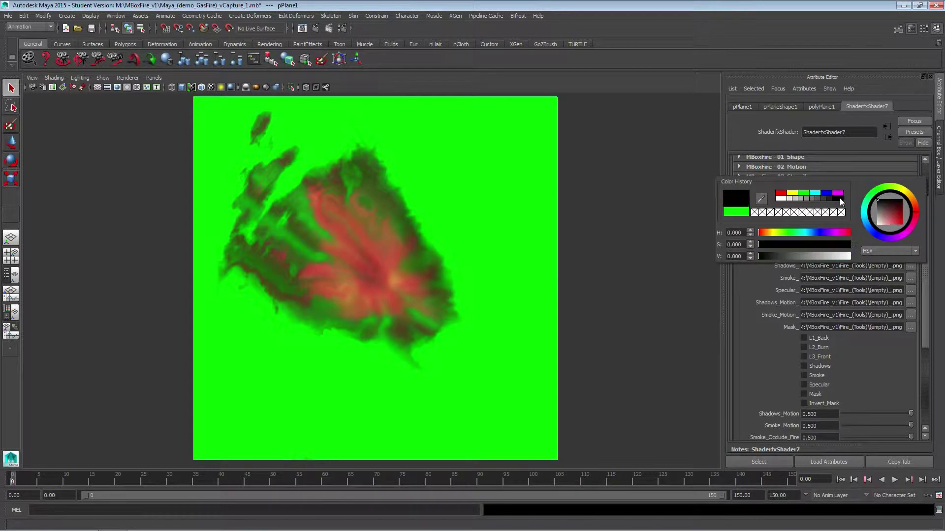
scroll(767, 340, "down", 1)
scroll(765, 337, "up", 1)
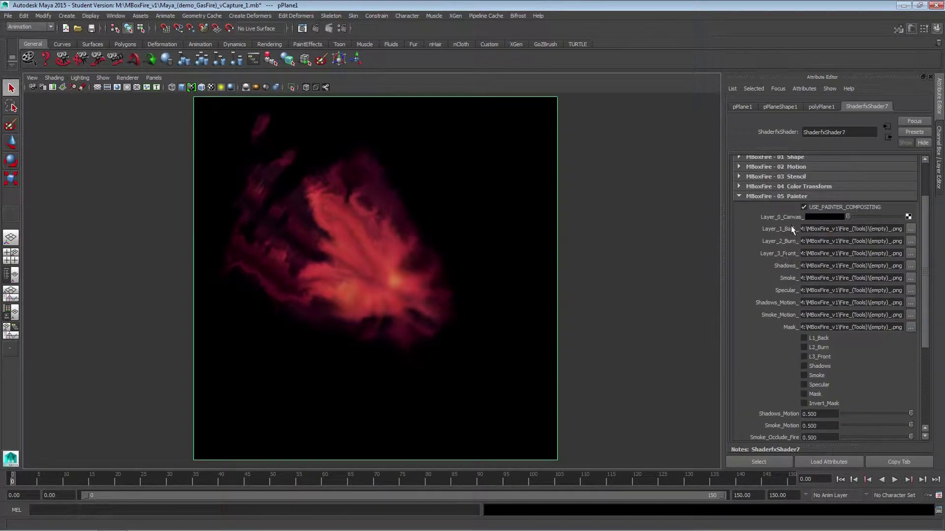
- Load (L1)_Gasfire.png from Fire_(Projects)\Gasfire_(demo) as Layer_1_Back and enable L1_Back
left_click(911, 229)
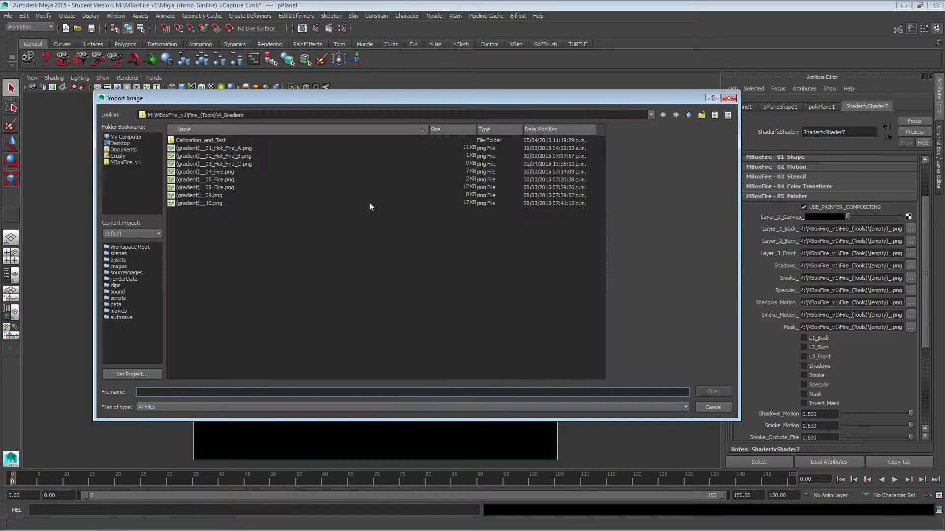
left_click(689, 115)
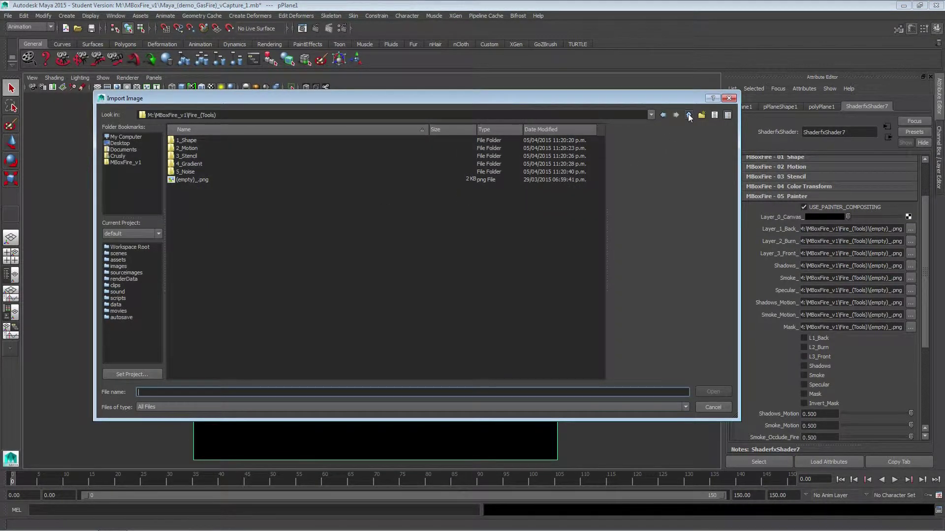
left_click(688, 115)
left_click(202, 149)
double_click(201, 148)
double_click(205, 156)
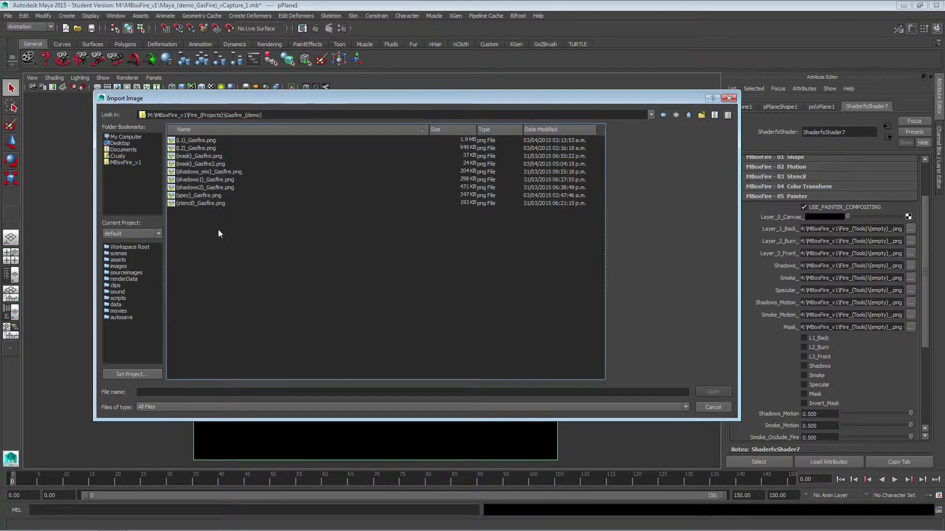
left_click(199, 140)
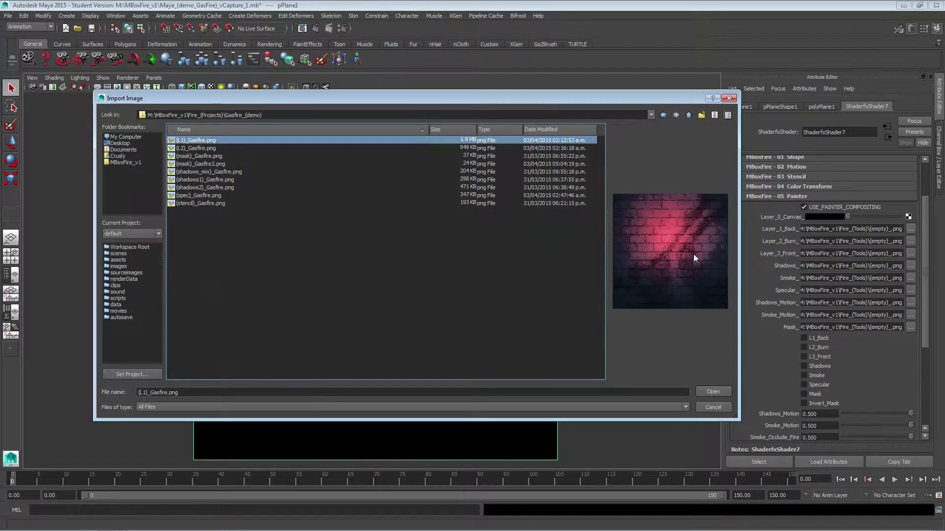
left_click(711, 391)
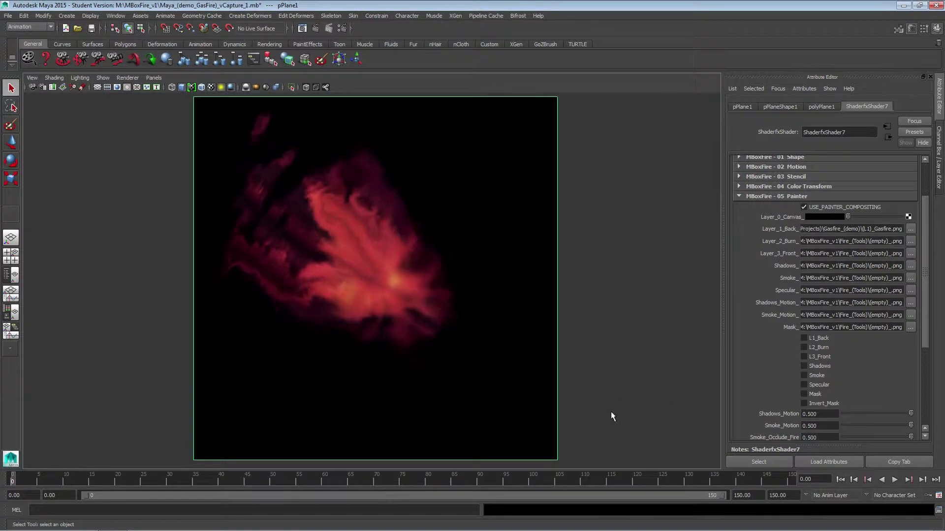
left_click(818, 339)
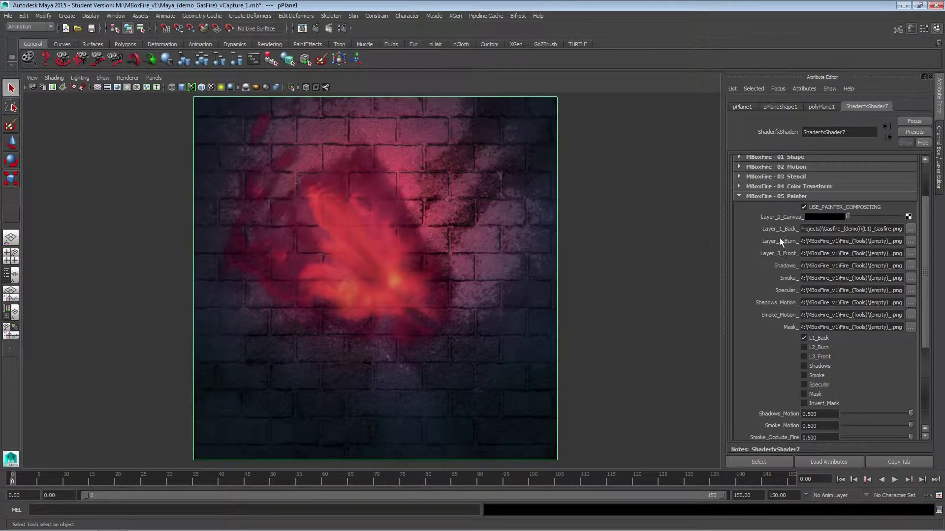
- Load (L2)_Gasfire.png as Layer_2_Burn and enable L2_Burn
left_click(911, 241)
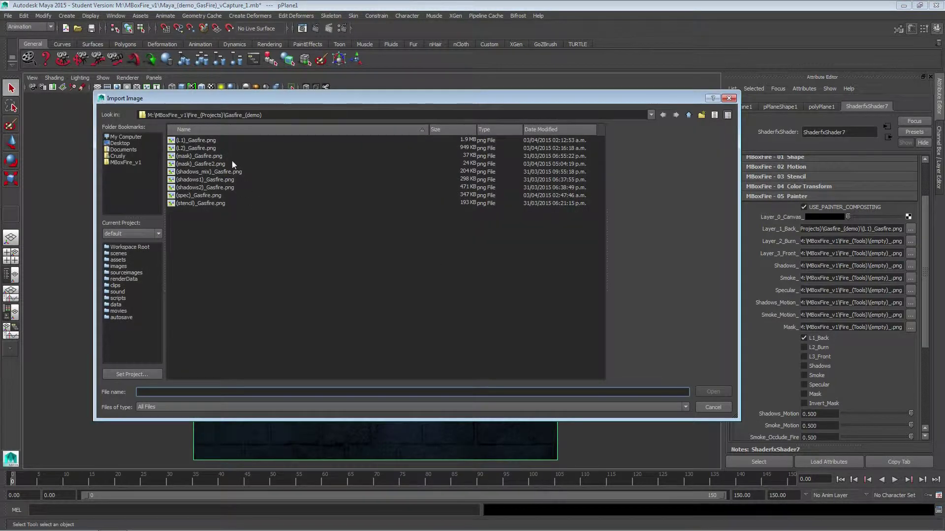
left_click(214, 147)
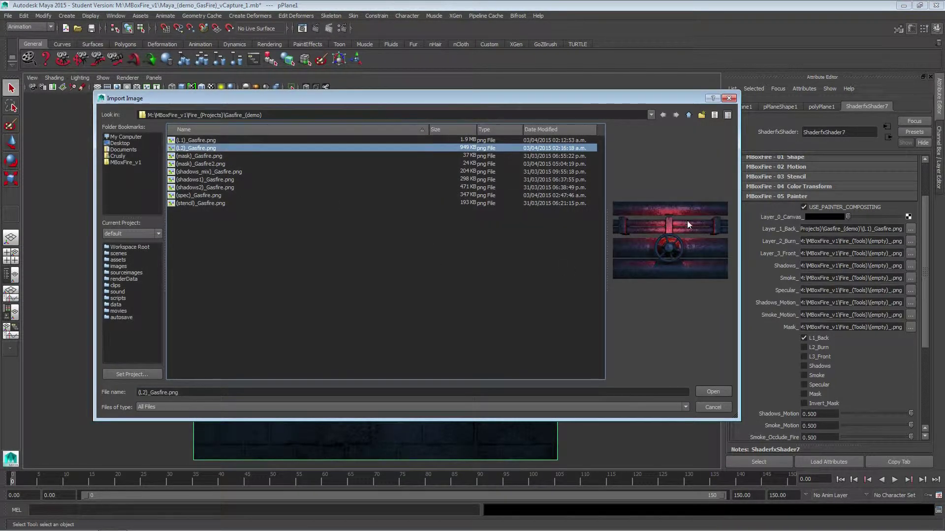
left_click(717, 392)
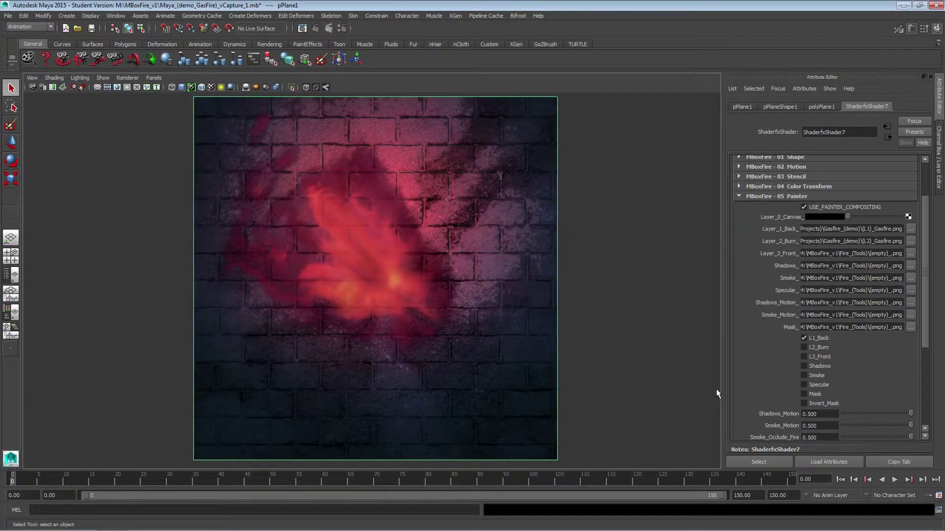
left_click(813, 347)
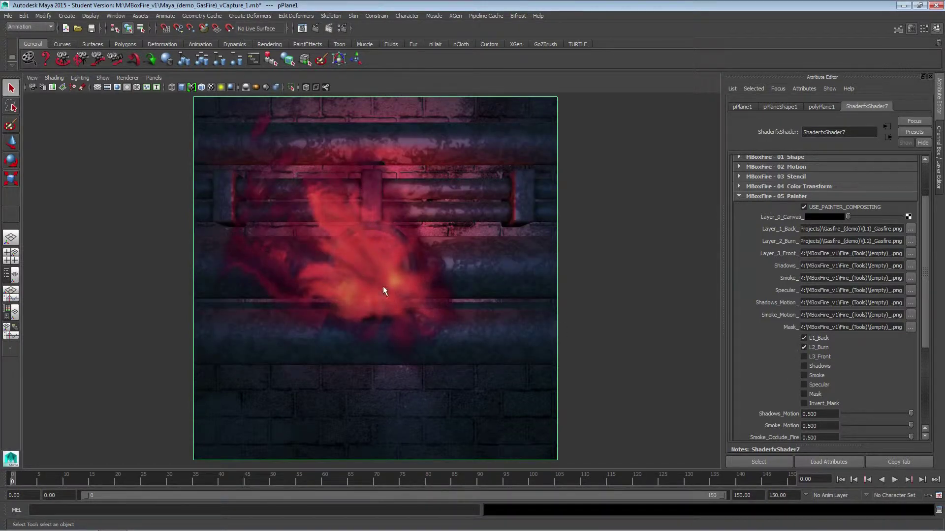
- Expand the MBoxFire - 06 Alpha Makeup settings
scroll(811, 351, "down", 3)
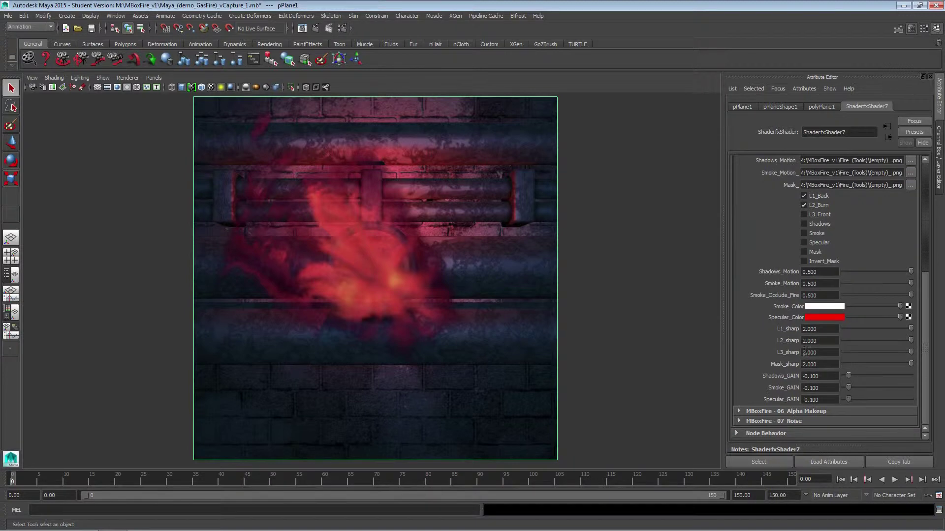
left_click(812, 412)
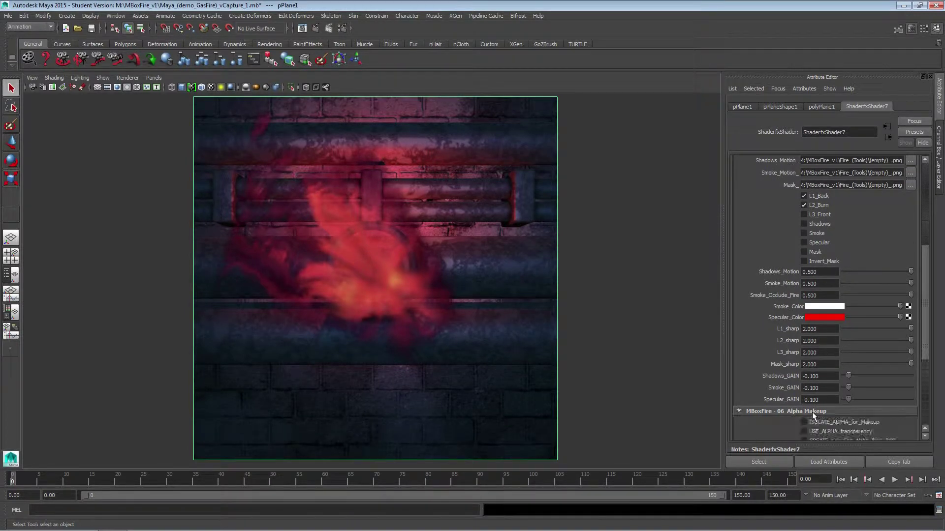
scroll(802, 389, "down", 3)
scroll(797, 344, "down", 1)
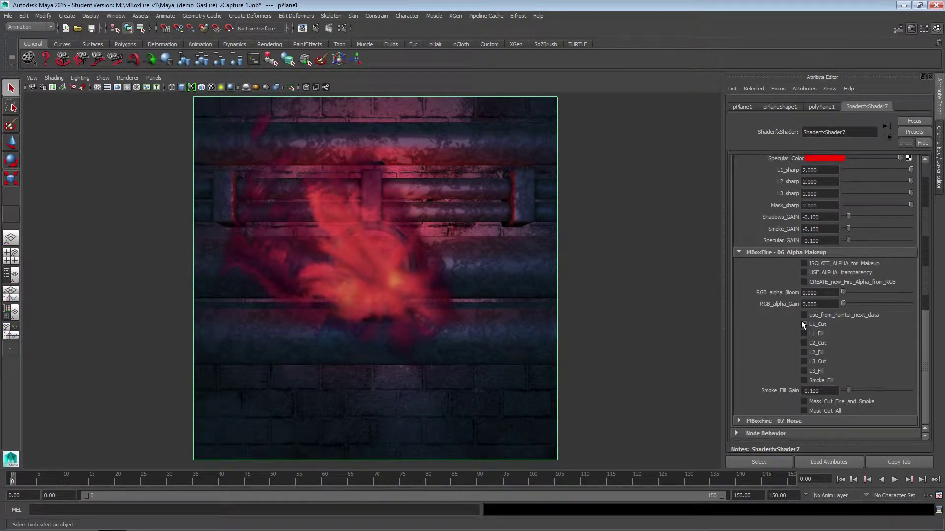
- Turn on CREATE_new_Fire_Alpha_from_RGB, preview the playback, then rewind to the start
left_click(805, 282)
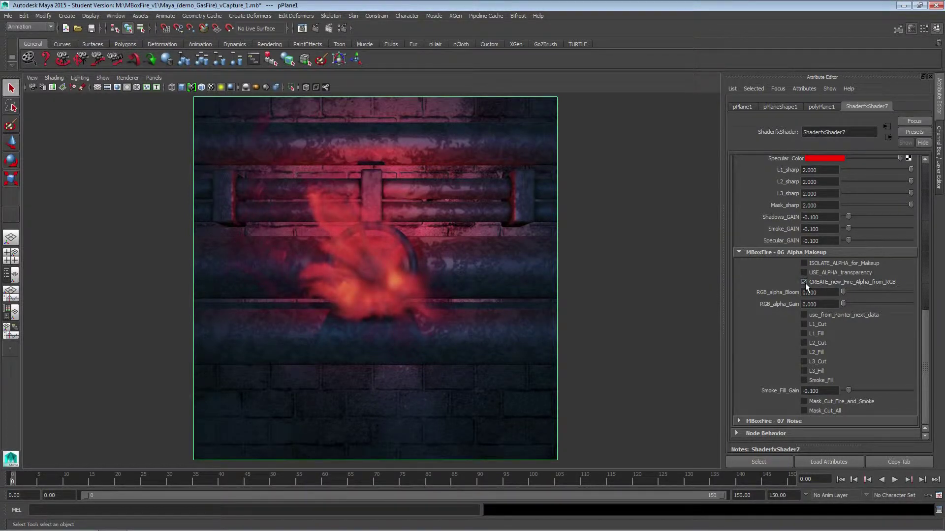
left_click(804, 282)
left_click(804, 282)
left_click(894, 479)
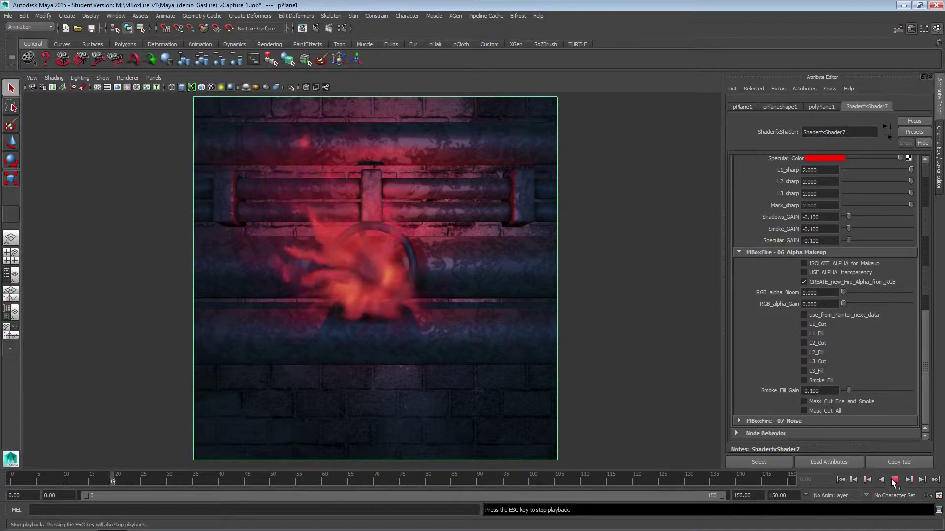
key("Escape")
left_click(840, 479)
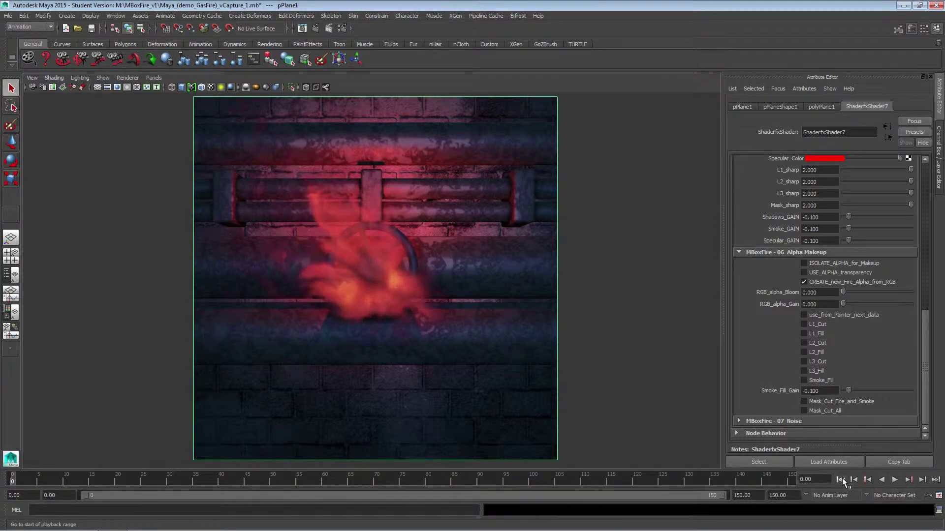
- Collapse the MBoxFire Painter settings section
scroll(790, 251, "up", 5)
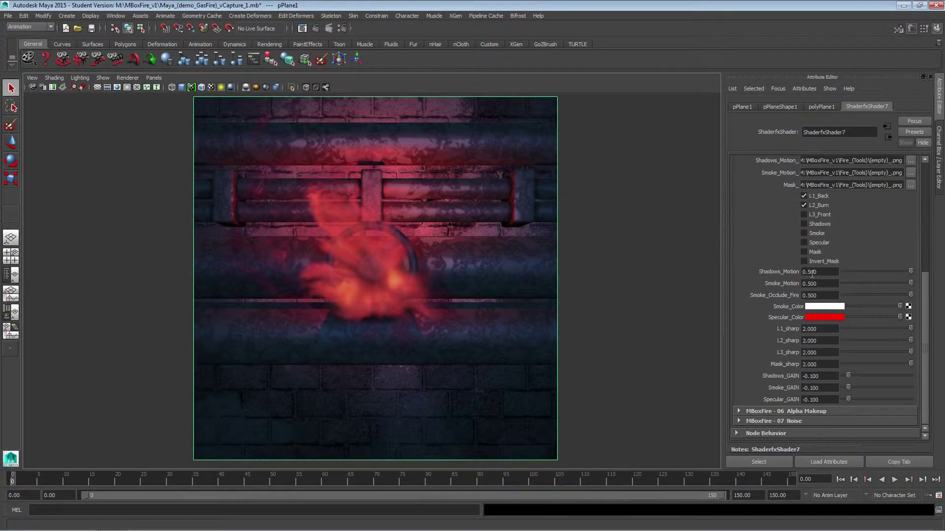
scroll(808, 266, "up", 5)
scroll(809, 265, "up", 3)
left_click(805, 256)
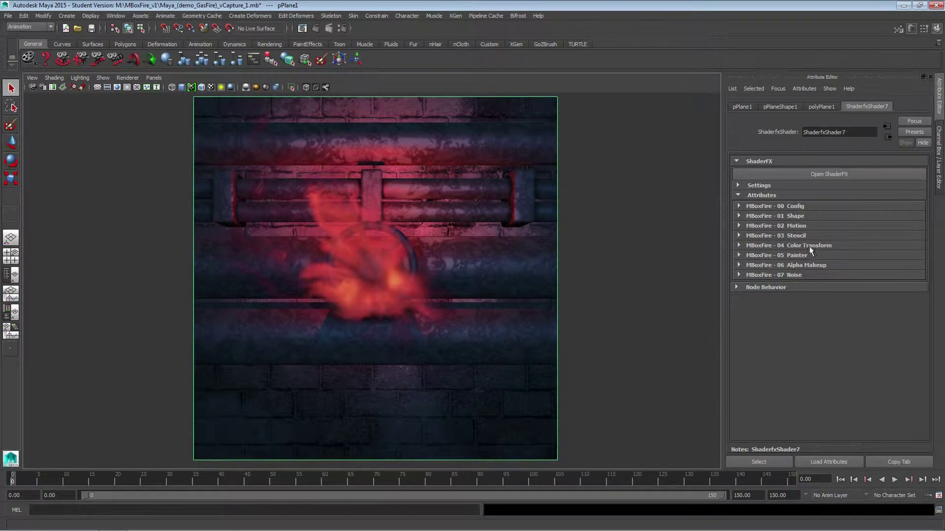
- Expand MBoxFire - 03 Stencil and load (stencil)_Gasfire.png as the STENCIL_tool image
left_click(807, 235)
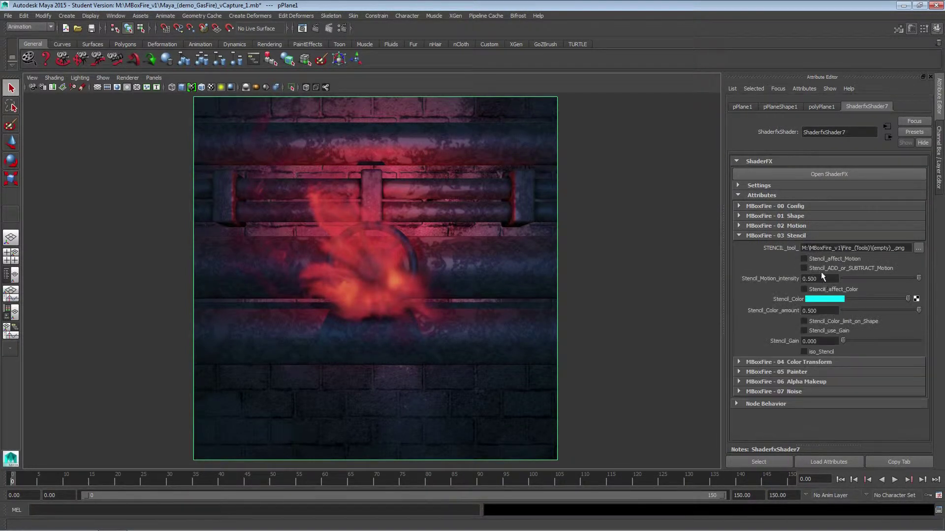
left_click(918, 248)
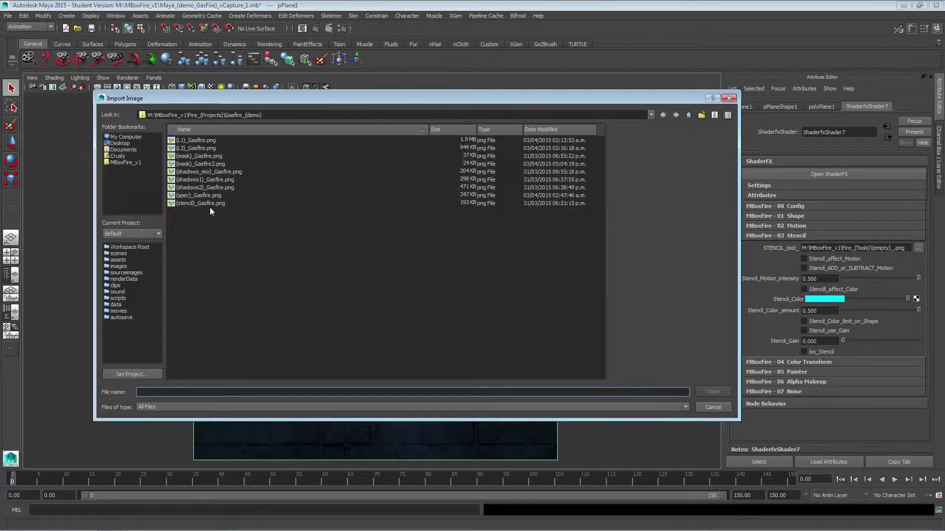
left_click(208, 203)
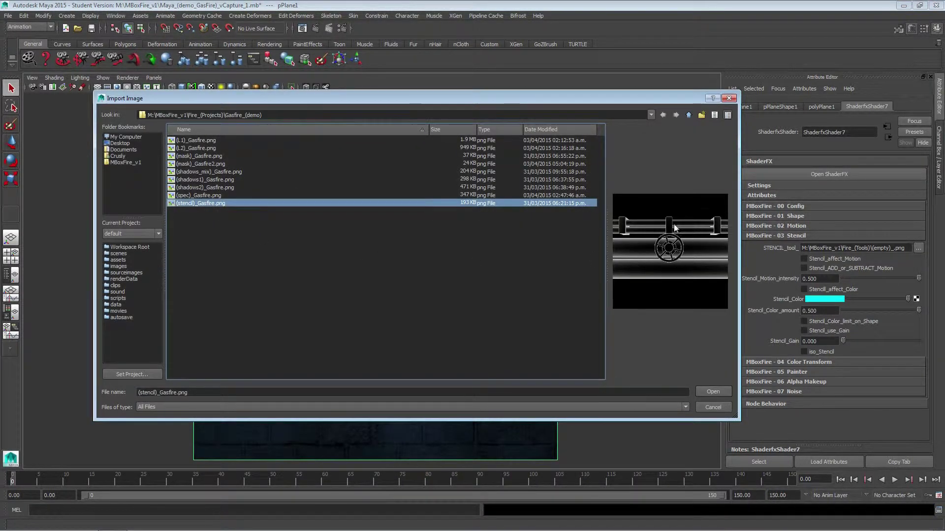
left_click(711, 391)
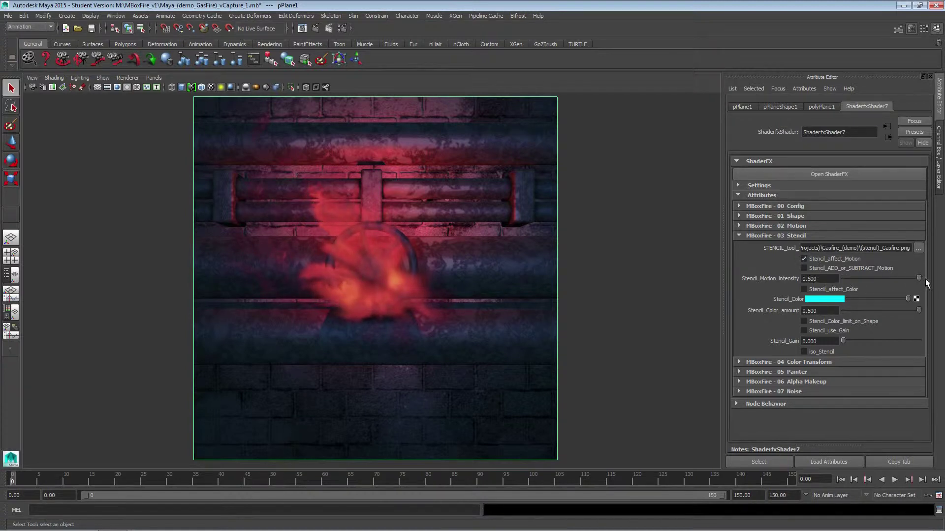
- Set Stencil_Motion_intensity to 5 and test other slider values during playback
type("5")
key("Return")
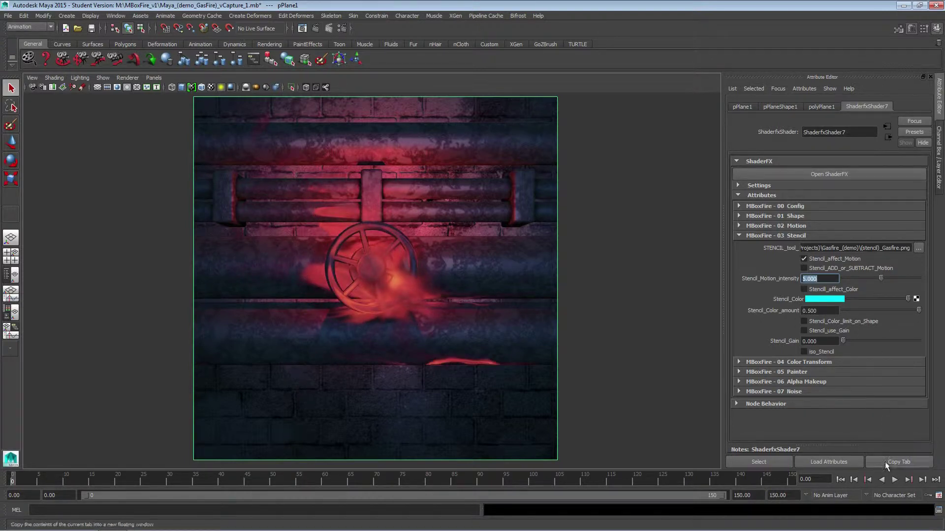
left_click(895, 479)
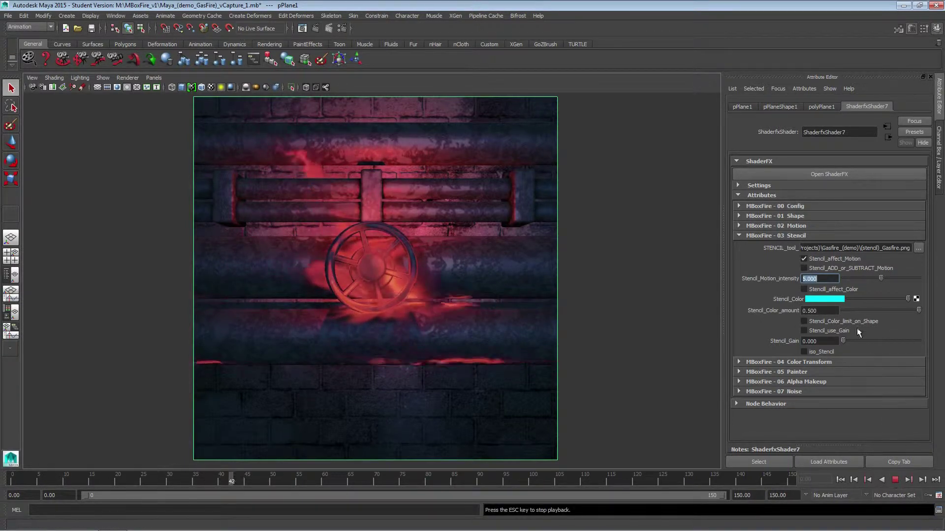
left_click(882, 277)
left_click_drag(881, 278, 880, 280)
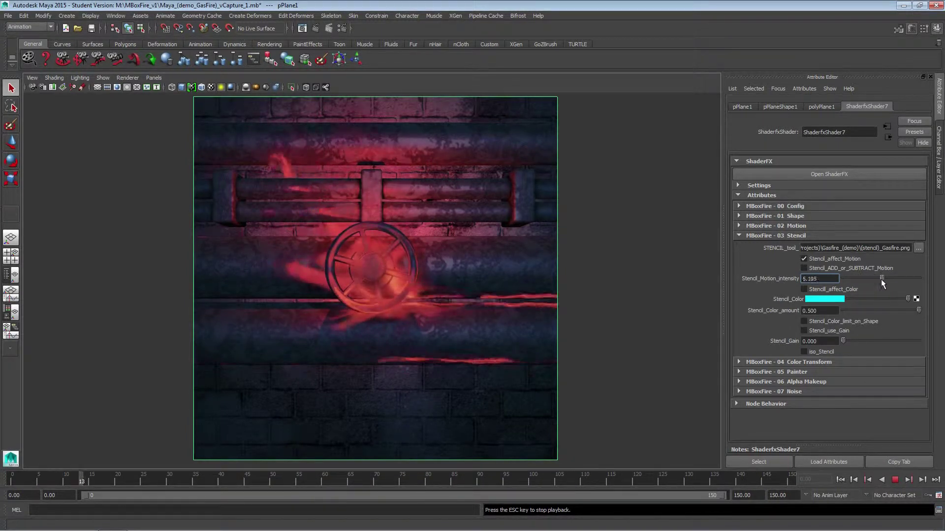
mouse_move(878, 279)
left_mouse_down()
mouse_move(893, 280)
mouse_move(845, 282)
mouse_move(872, 280)
left_mouse_up()
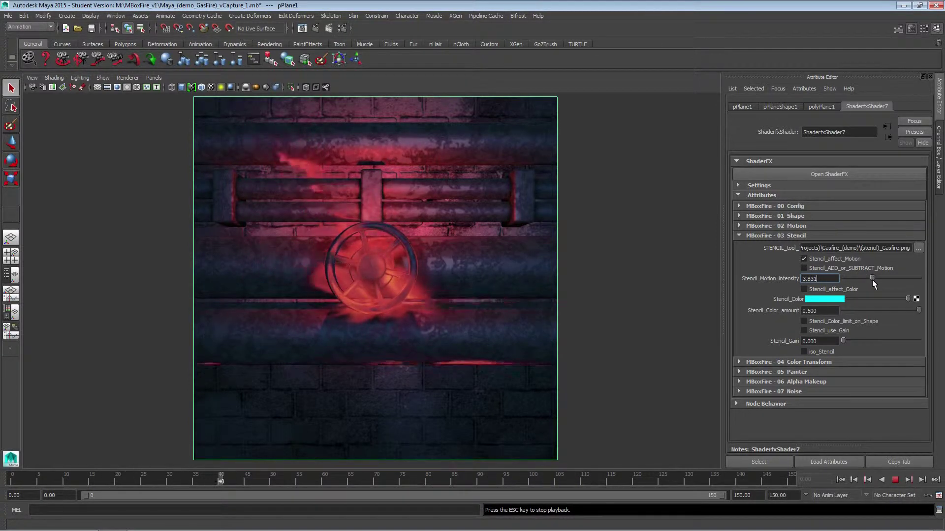
- Try ADD_or_SUBTRACT stencil motion, then reset Stencil_Motion_intensity to 0.5
left_click(804, 268)
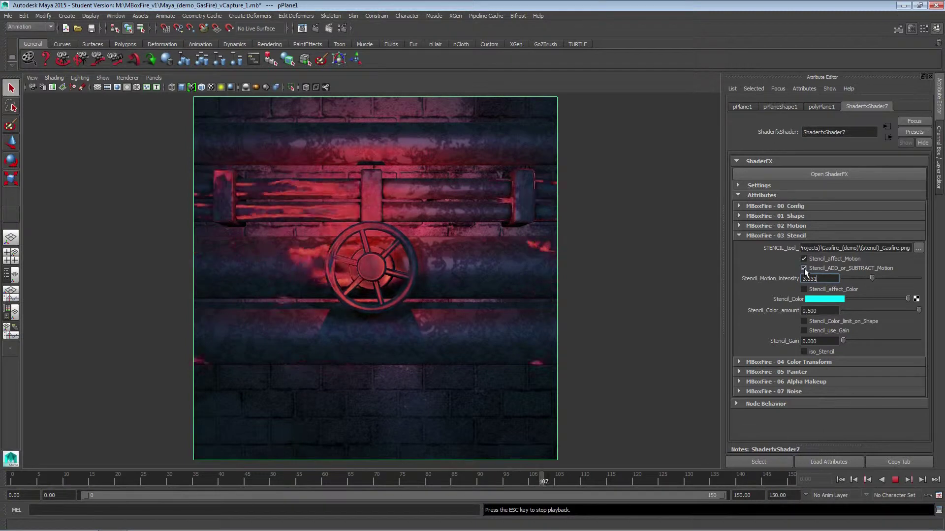
left_click(804, 269)
double_click(819, 279)
type("0.5")
key("Return")
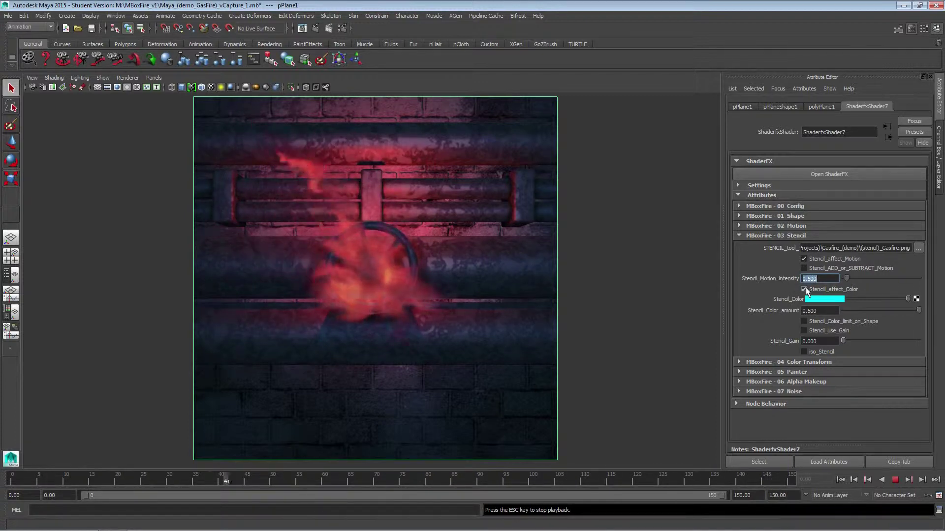
- Set Stencil_Color_amount to 1.5
key("Tab")
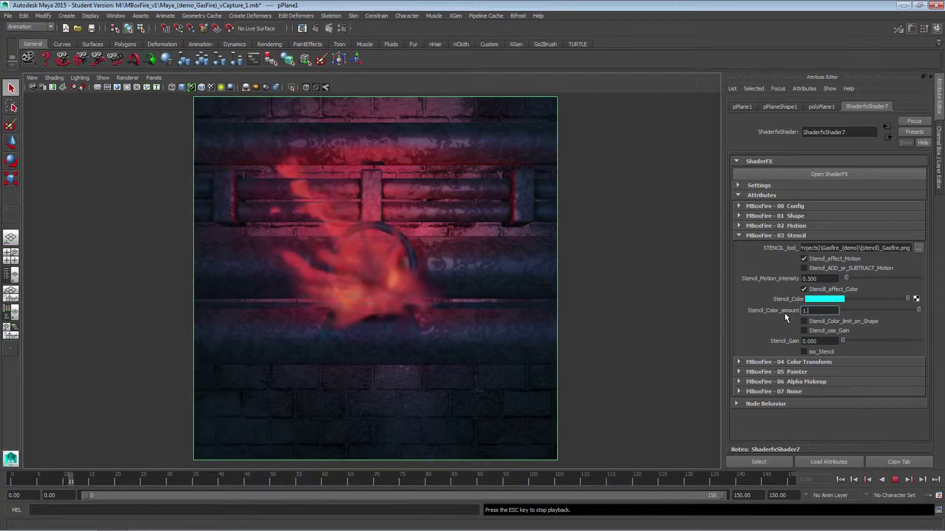
type("1.5")
key("Return")
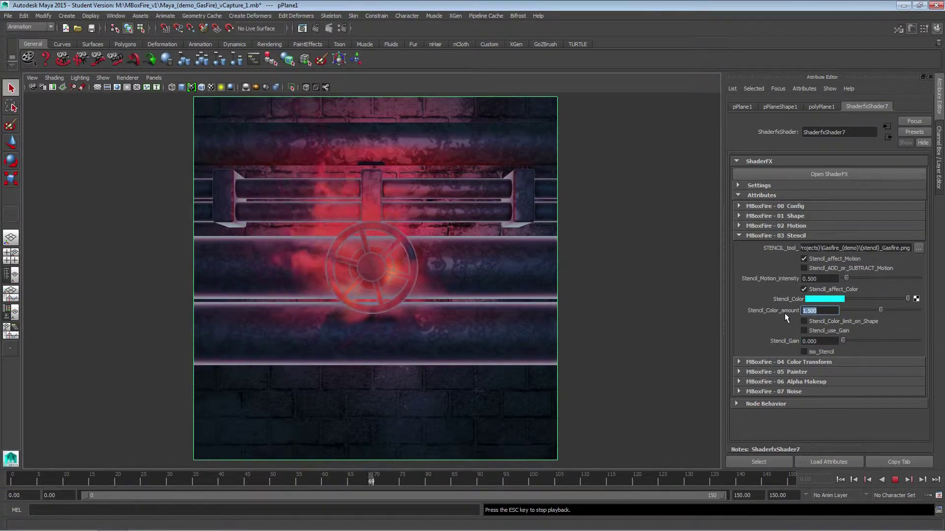
- Change Stencil_Color to a paler yellow and keep Stencil_Color_amount at 1.5
left_click(819, 299)
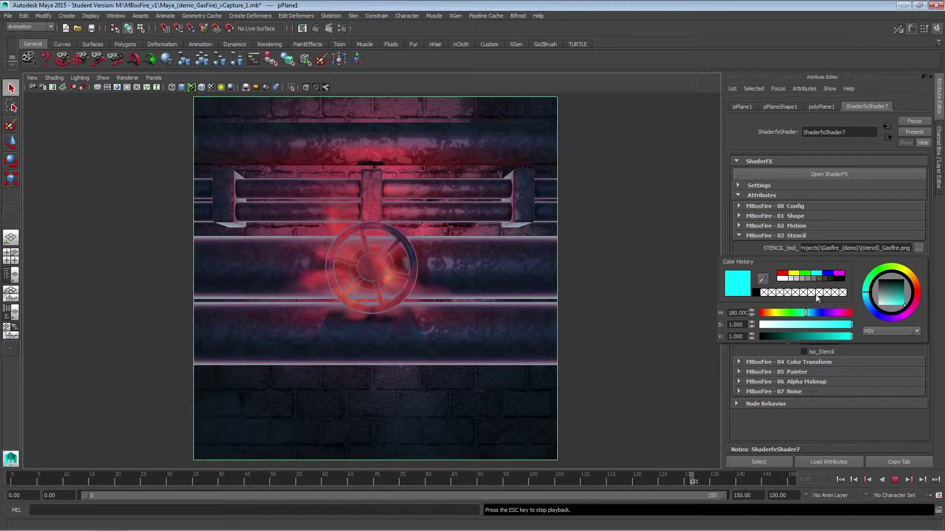
left_click(793, 275)
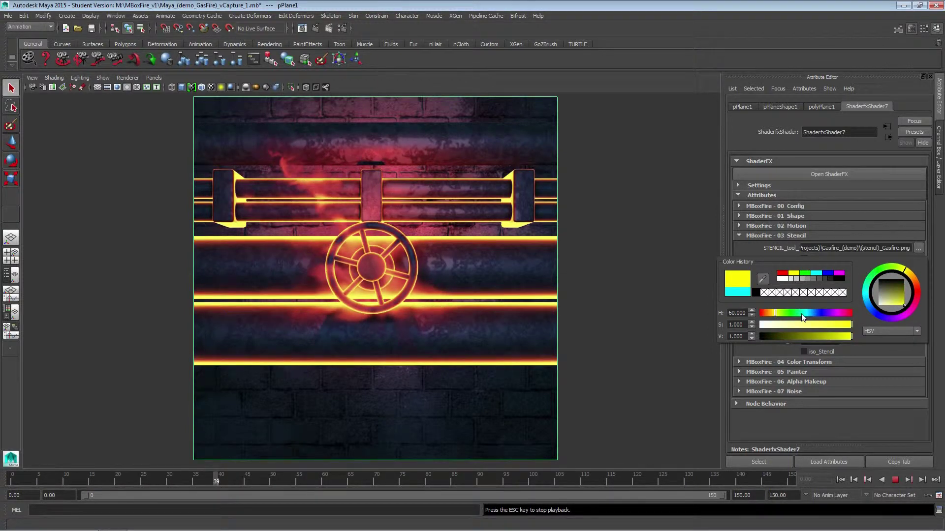
mouse_move(805, 326)
left_mouse_down()
mouse_move(824, 326)
mouse_move(810, 326)
left_mouse_up()
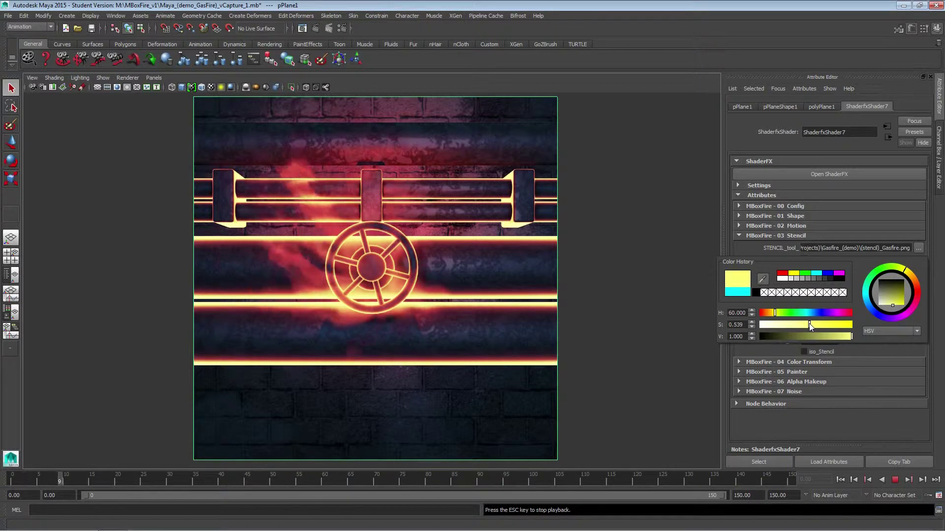
key("Escape")
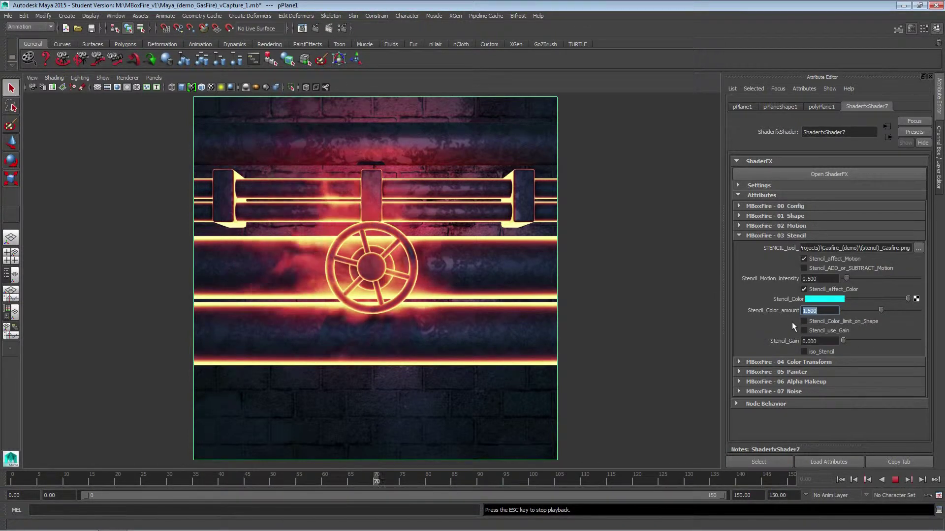
left_click(895, 480)
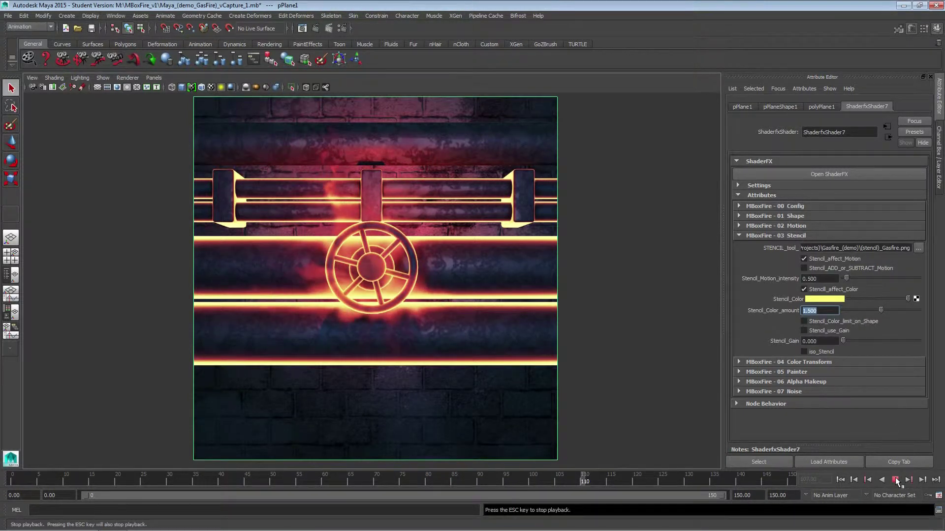
type("1.5")
key("Return")
- Enable Stencil_Color_limit_on_Shape and experiment with Stencil_Motion_intensity and ADD_or_SUBTRACT
left_click(805, 321)
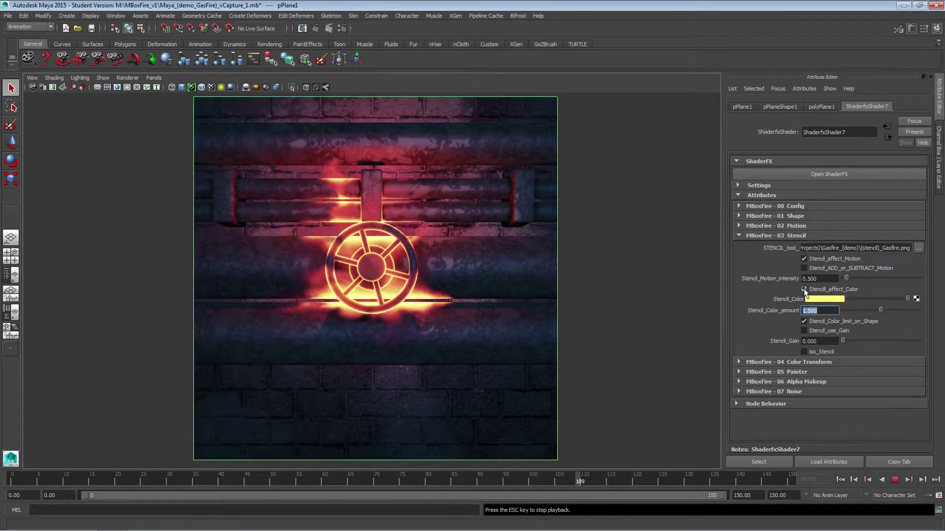
mouse_move(845, 277)
left_mouse_down()
mouse_move(902, 279)
mouse_move(842, 294)
left_mouse_up()
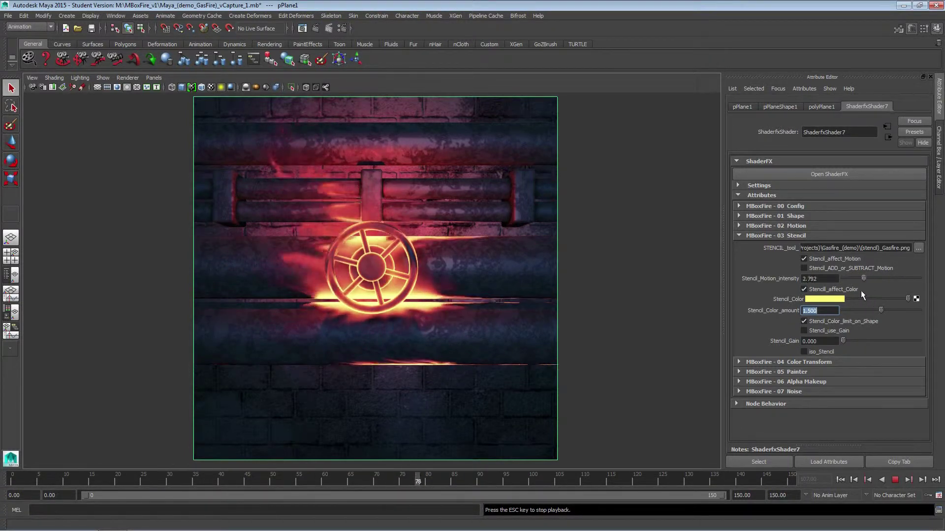
left_click_drag(842, 293, 861, 287)
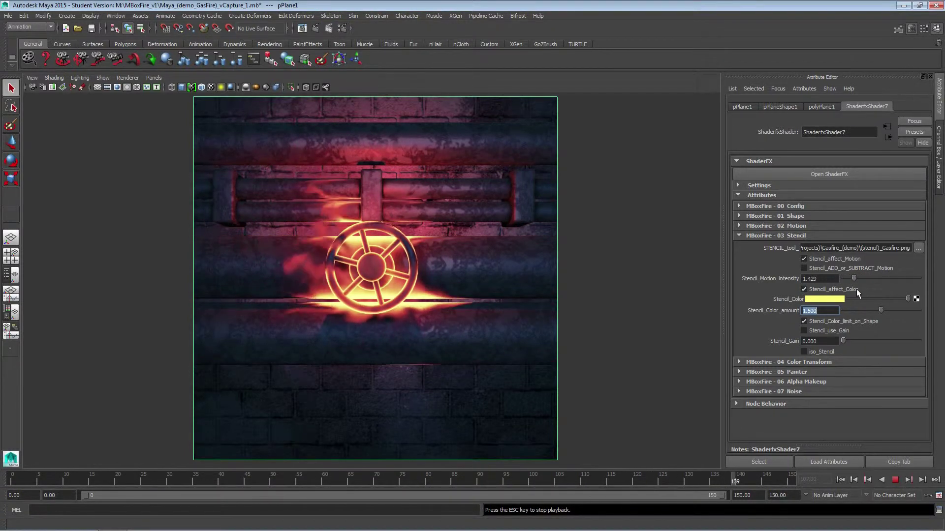
left_click(806, 268)
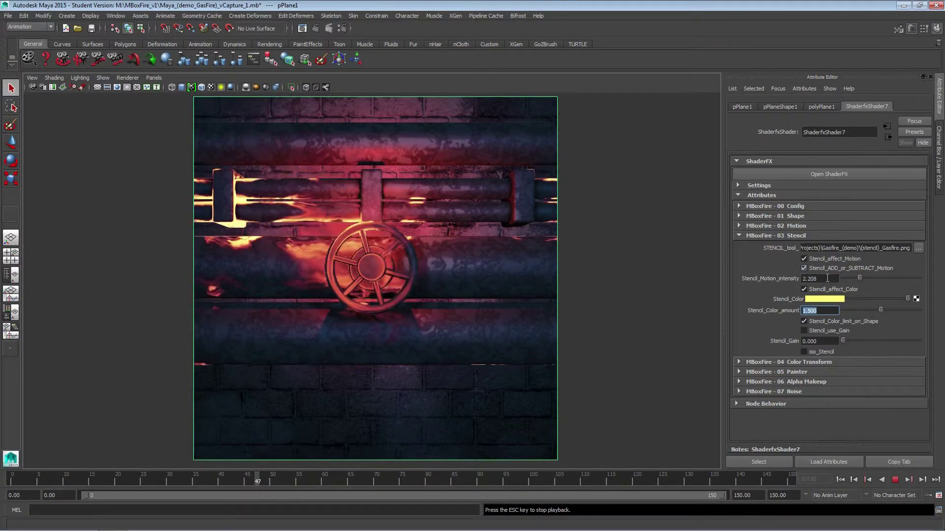
mouse_move(849, 279)
left_mouse_down()
mouse_move(904, 281)
mouse_move(846, 283)
left_mouse_up()
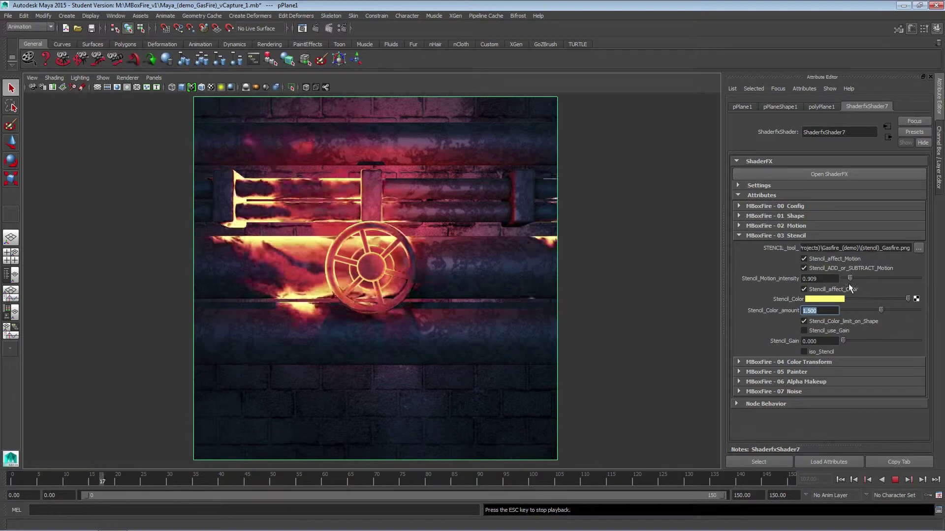
left_click(804, 268)
- Set Stencil_Motion_intensity to 1.429 then back to 0.5, and stop and rewind playback
type("1.429")
key("Return")
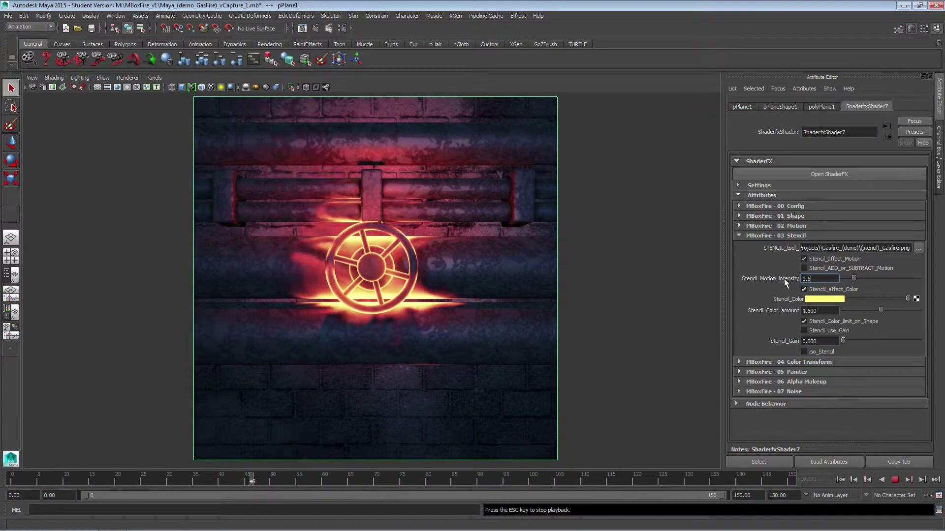
type("0.5")
key("Return")
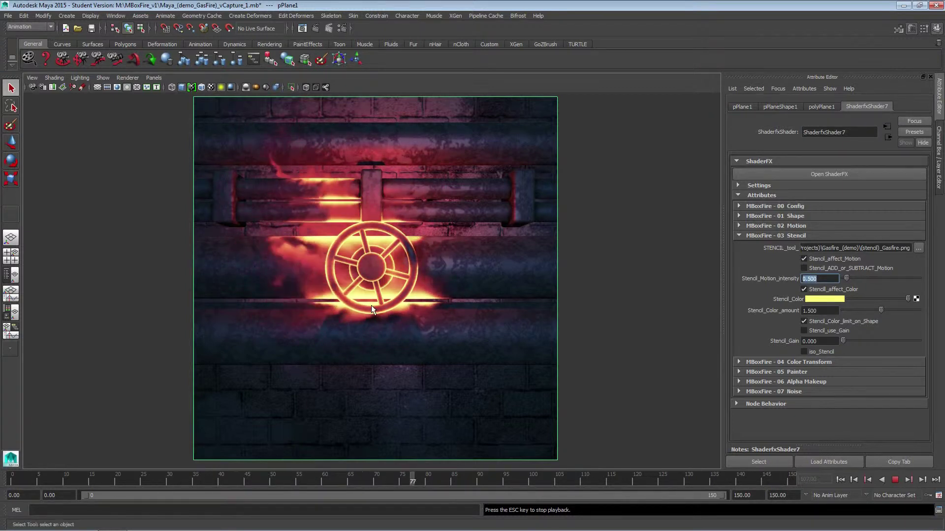
left_click(894, 480)
left_click(840, 480)
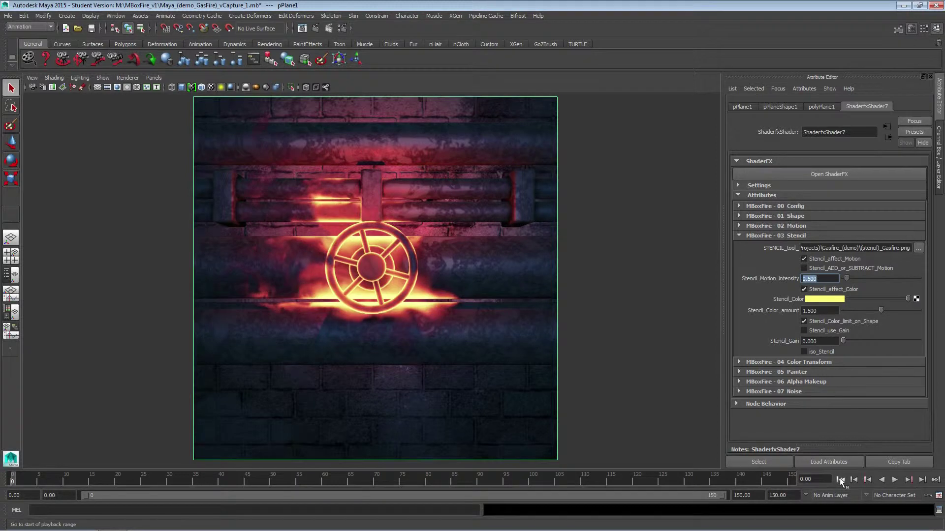
- Load (shadows_mix)_Gasfire.png into the Painter's Shadows layer and enable Shadows
left_click(794, 234)
left_click(805, 255)
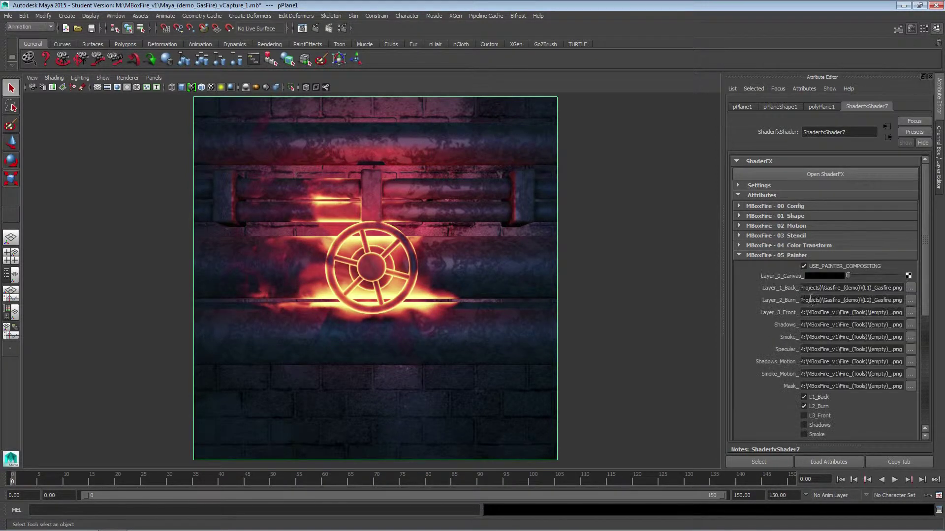
scroll(802, 280, "down", 3)
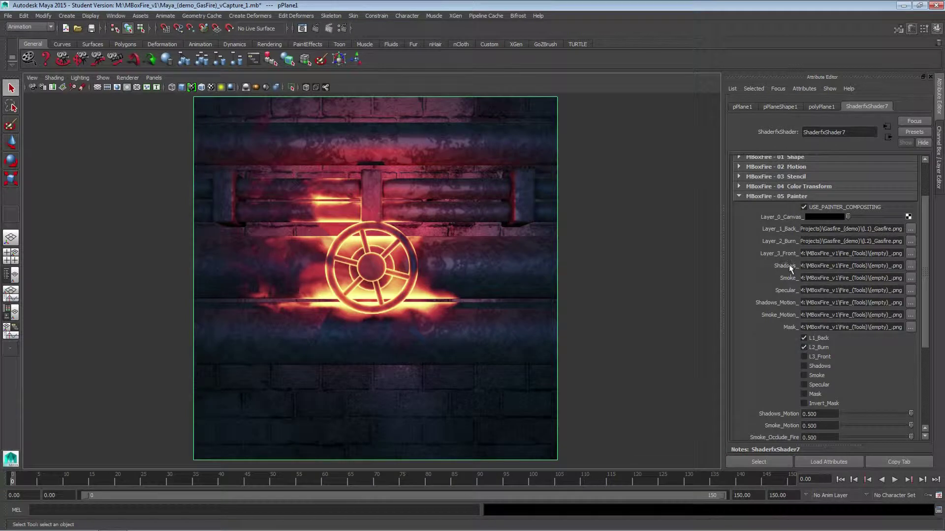
left_click(909, 267)
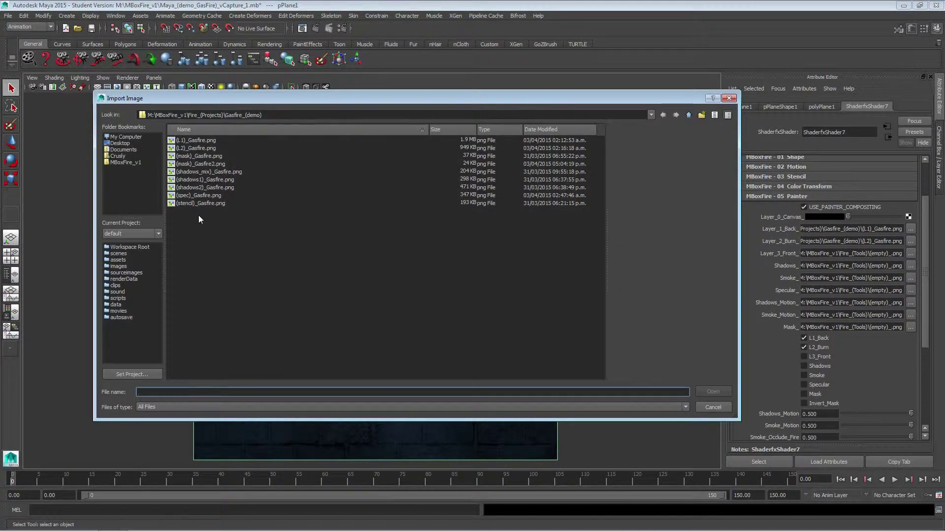
left_click(220, 171)
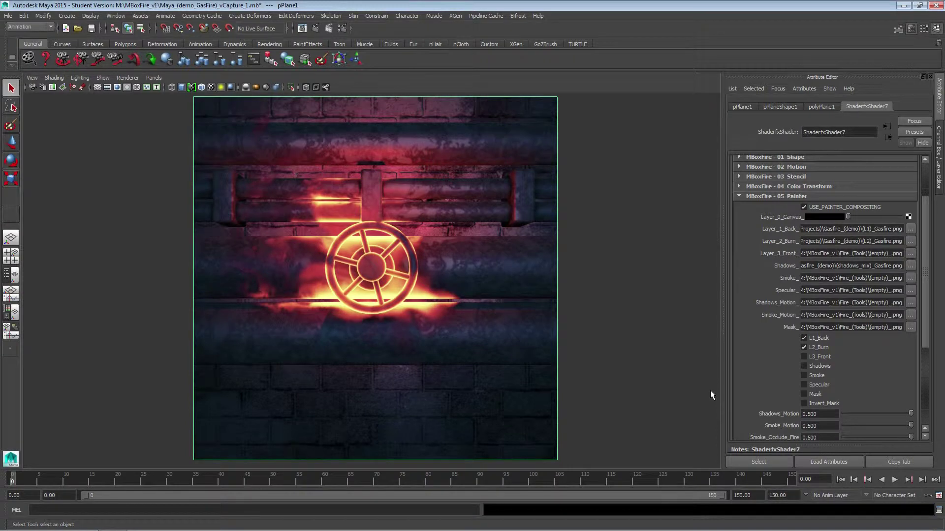
left_click(828, 367)
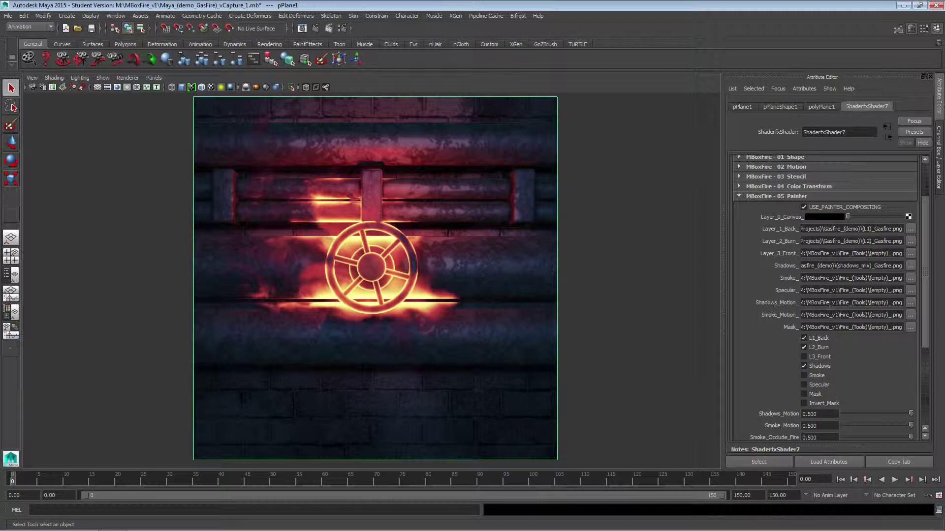
- Load (motion)__Campfire_2.png from Fire_(Tools)\2_Motion into the Shadows_Motion slot
left_click(909, 302)
left_click(194, 156)
double_click(194, 157)
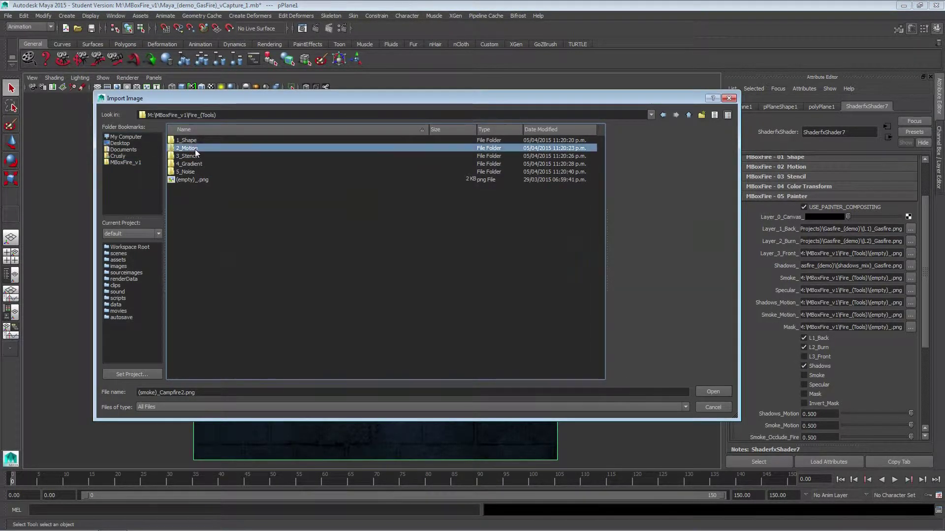
double_click(195, 149)
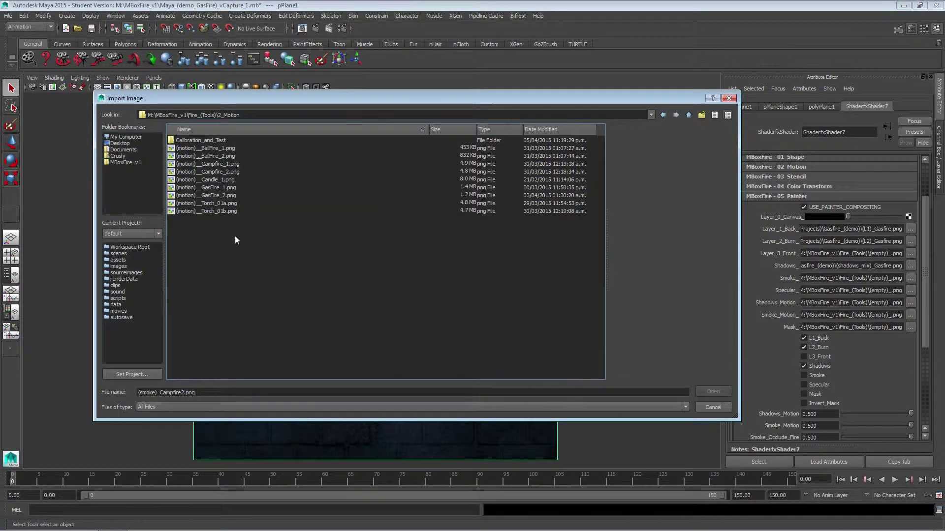
left_click(229, 172)
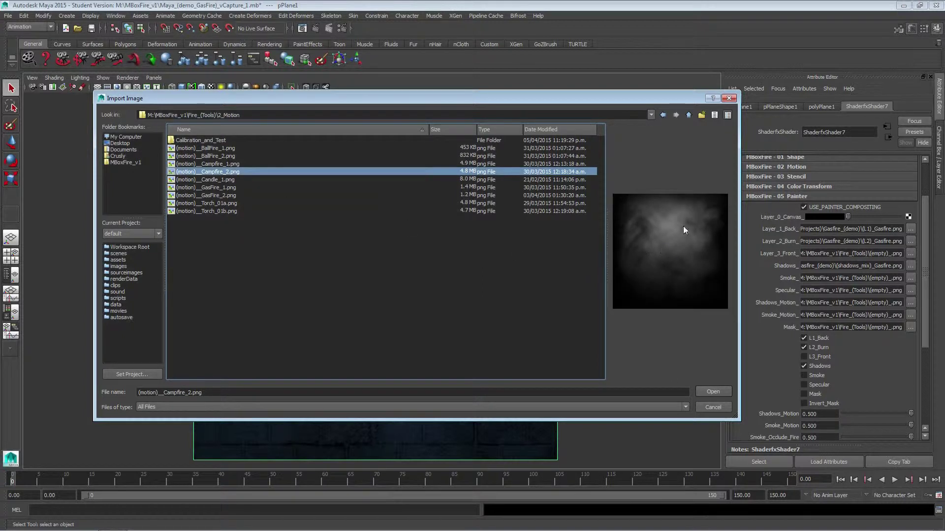
left_click(713, 392)
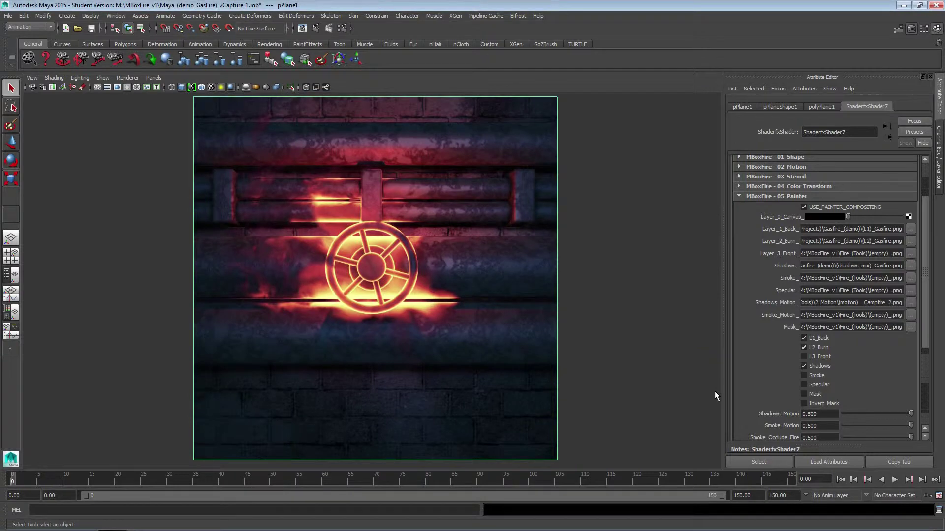
- Preview the fire playback while trying Shadows_Motion at 2 and about 0.9
scroll(844, 373, "down", 3)
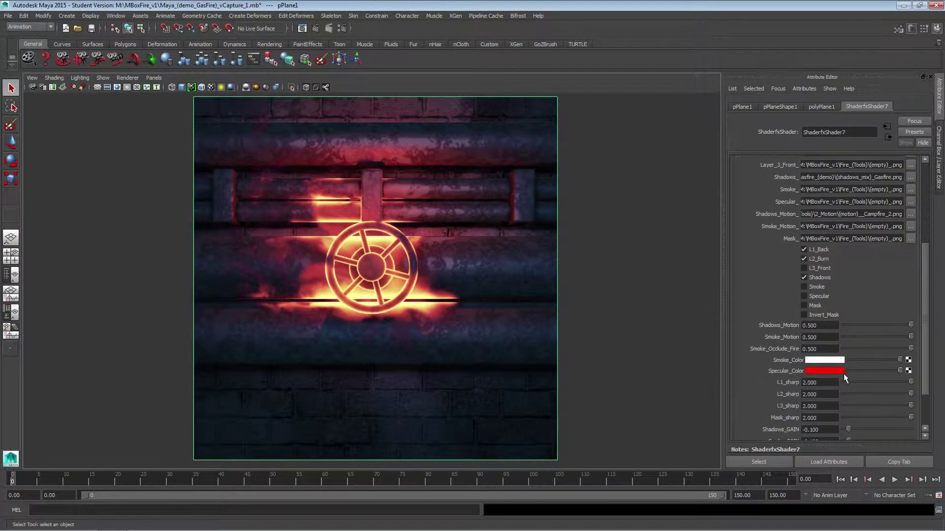
left_click(894, 480)
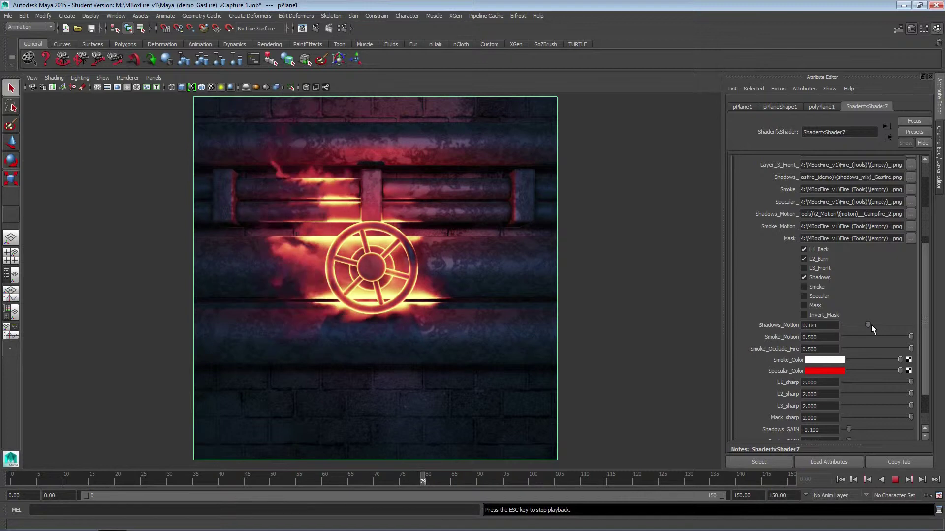
left_click(819, 325)
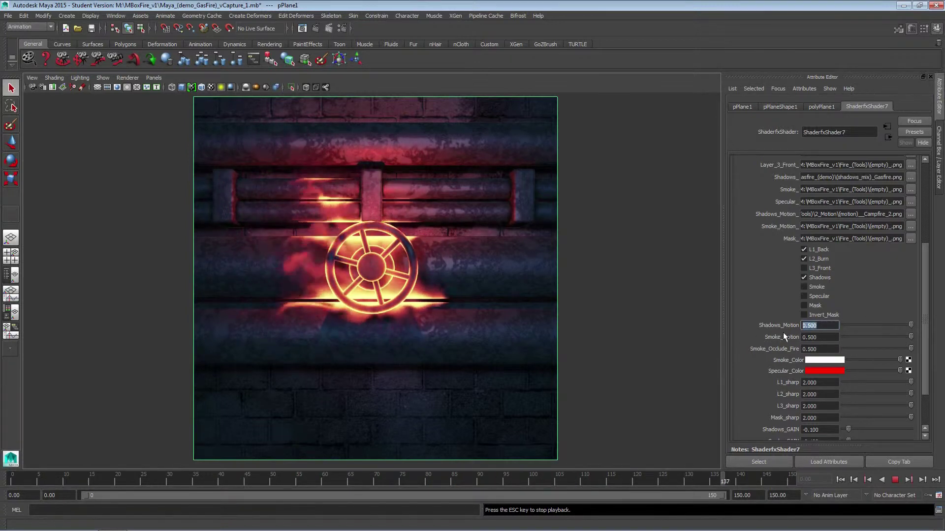
type("2")
key("Return")
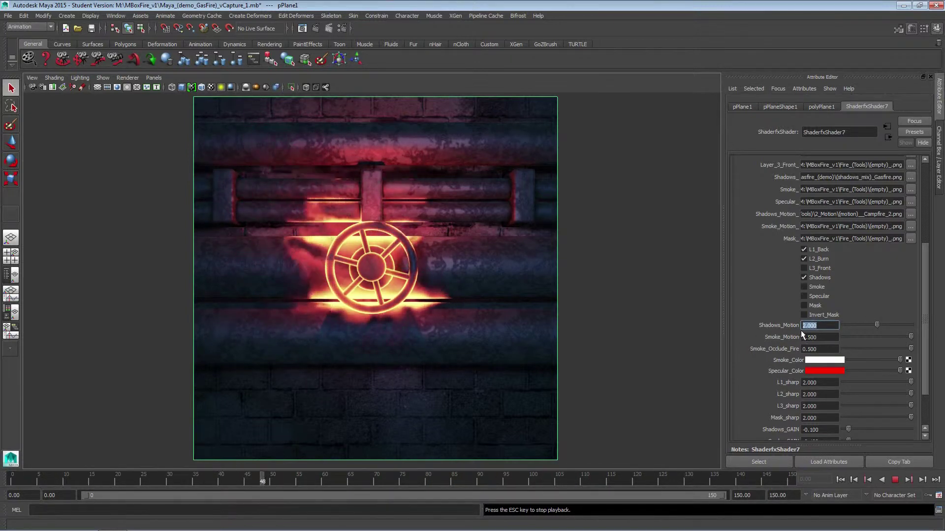
left_click_drag(878, 325, 858, 326)
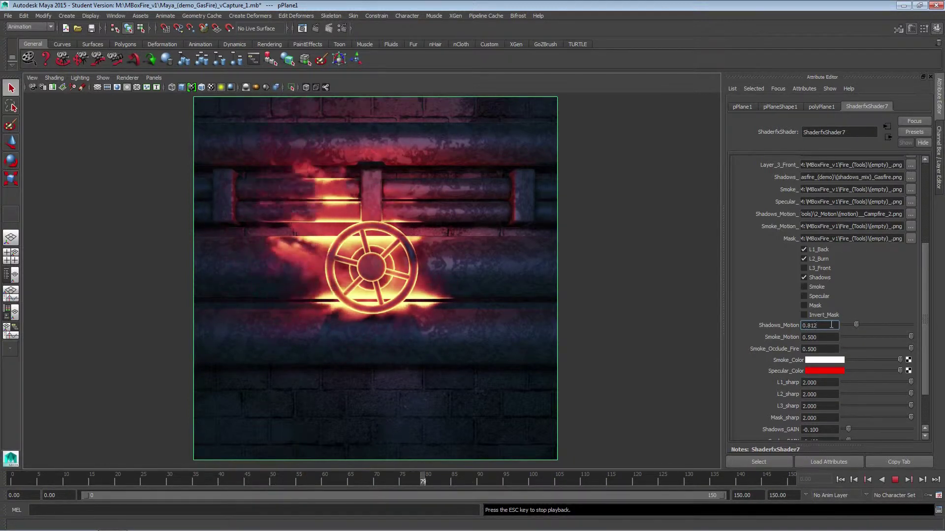
- Set Shadows_Motion to 0.75, then stop playback and rewind to frame 0
type("0.75")
key("Return")
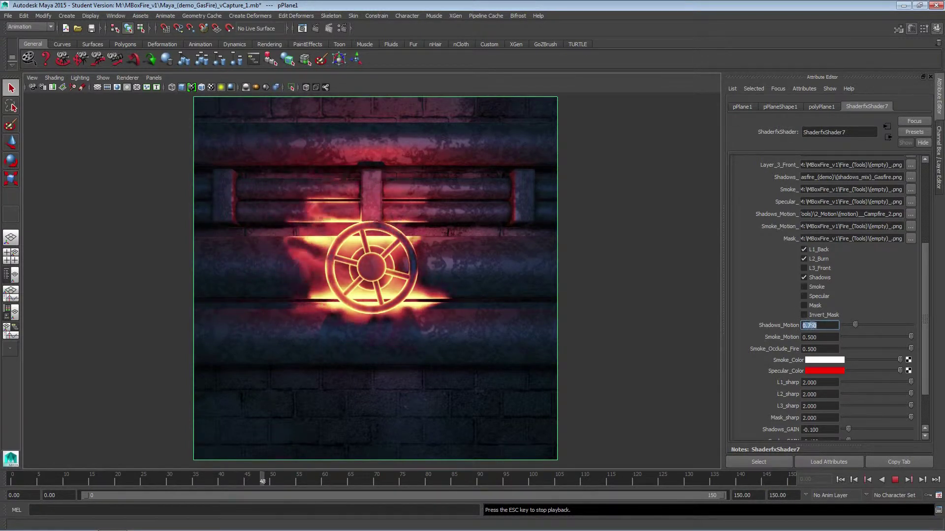
scroll(773, 306, "up", 2)
scroll(773, 305, "up", 4)
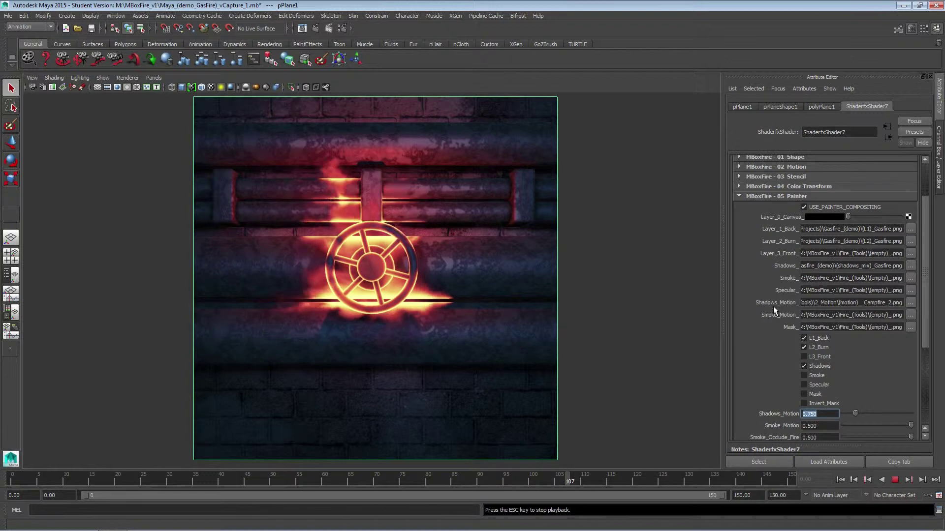
left_click(895, 478)
left_click(841, 479)
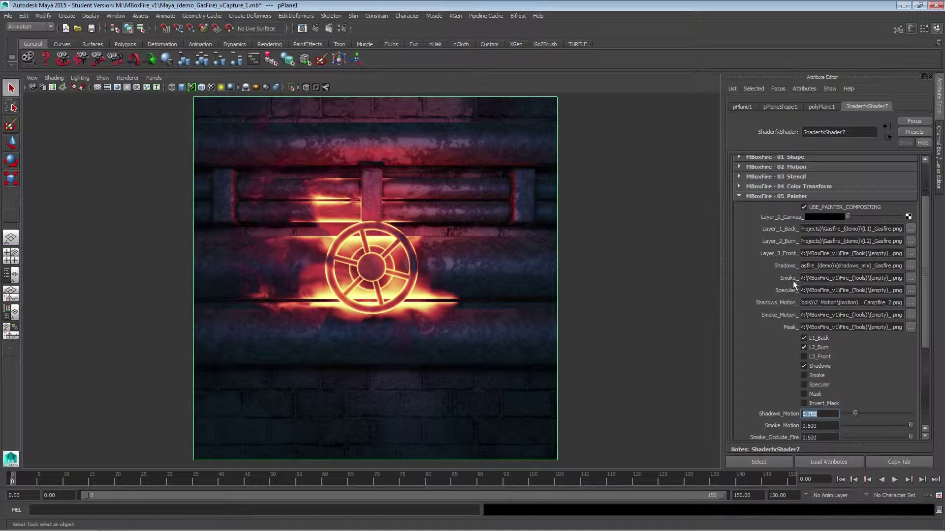
- Load (smoke)_Campfire2.png from Fire_(Projects)\Campfire_(demo) into the Smoke slot
left_click(912, 279)
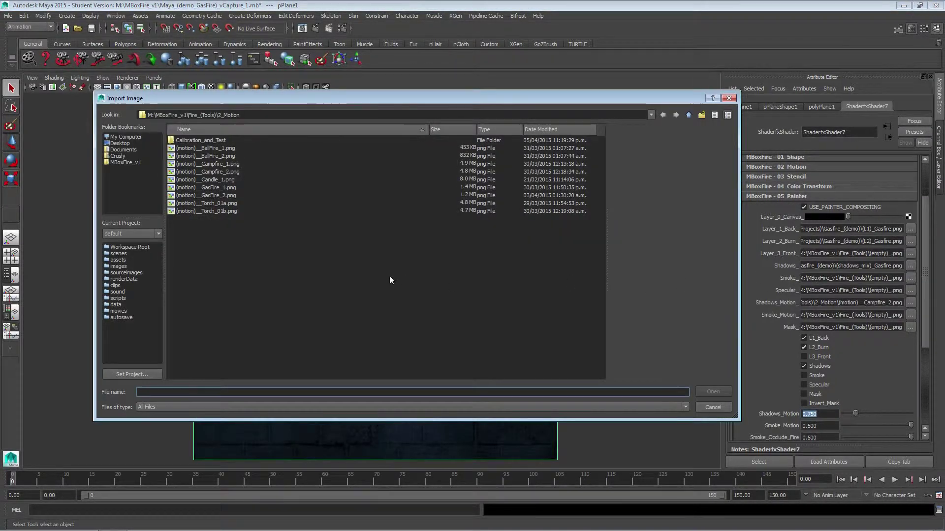
left_click(690, 115)
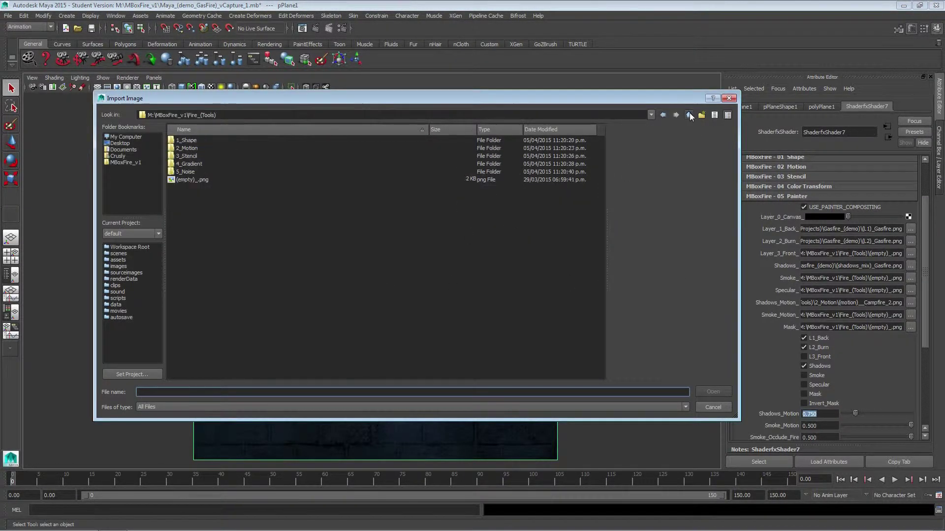
left_click(688, 115)
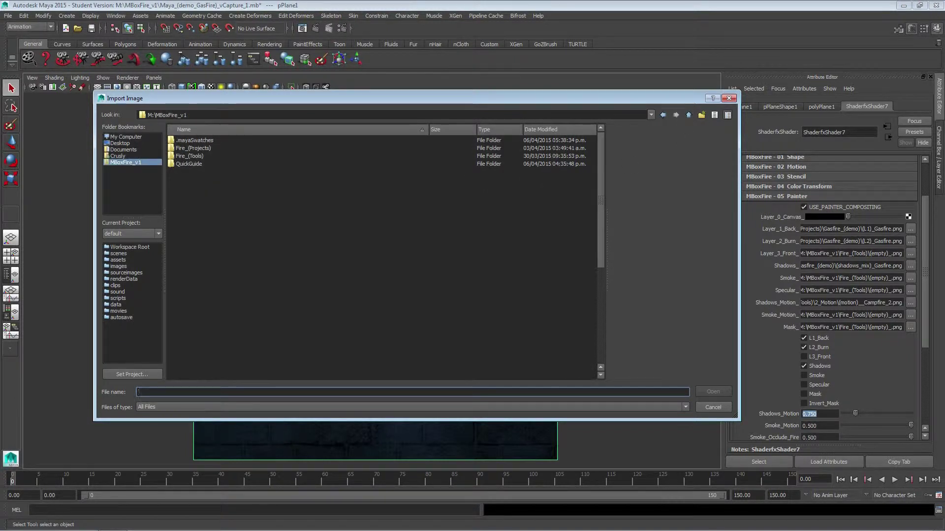
double_click(204, 148)
left_click(190, 142)
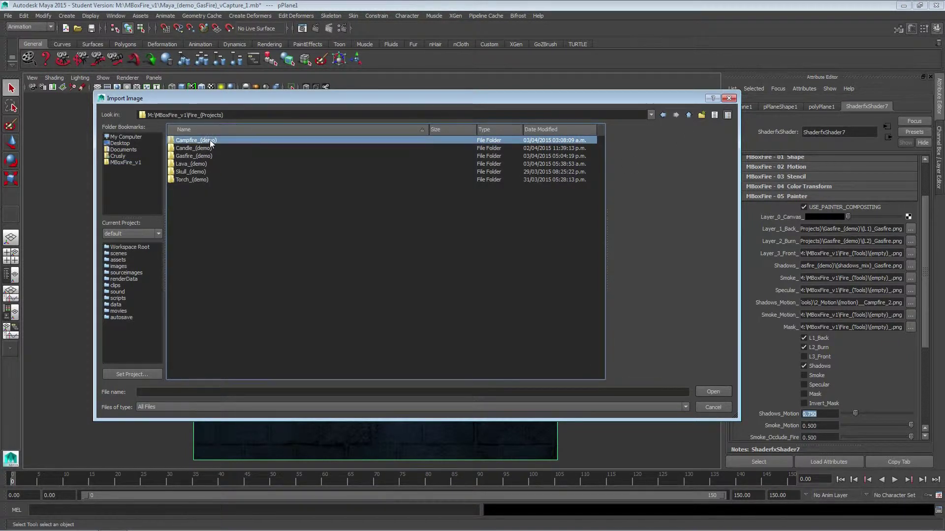
double_click(225, 140)
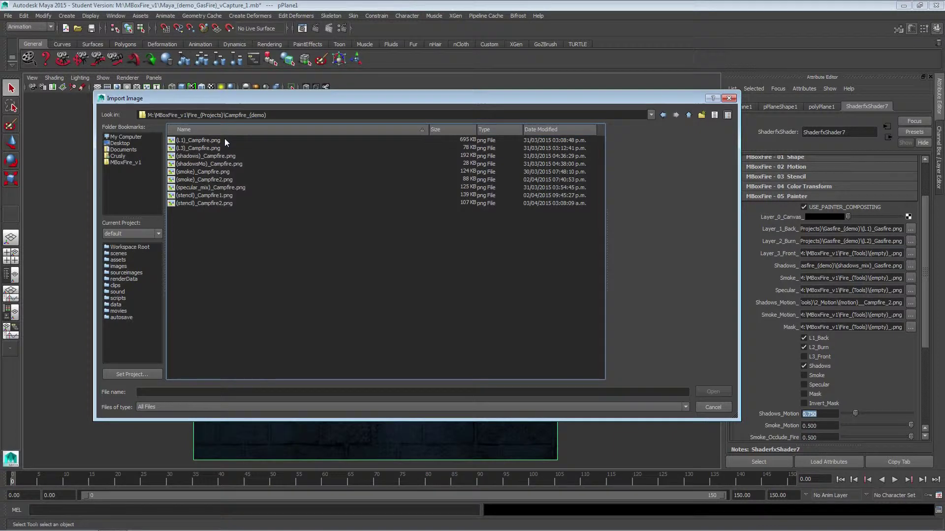
left_click(227, 180)
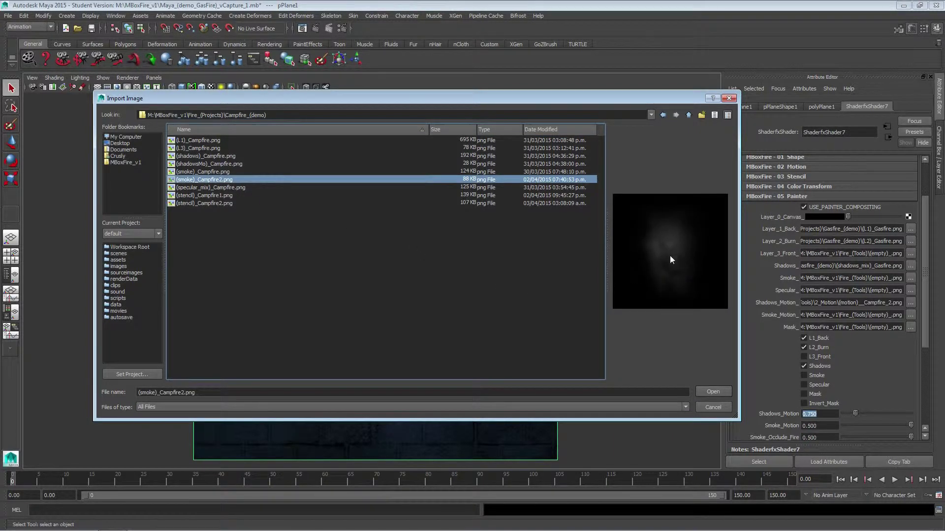
left_click(712, 392)
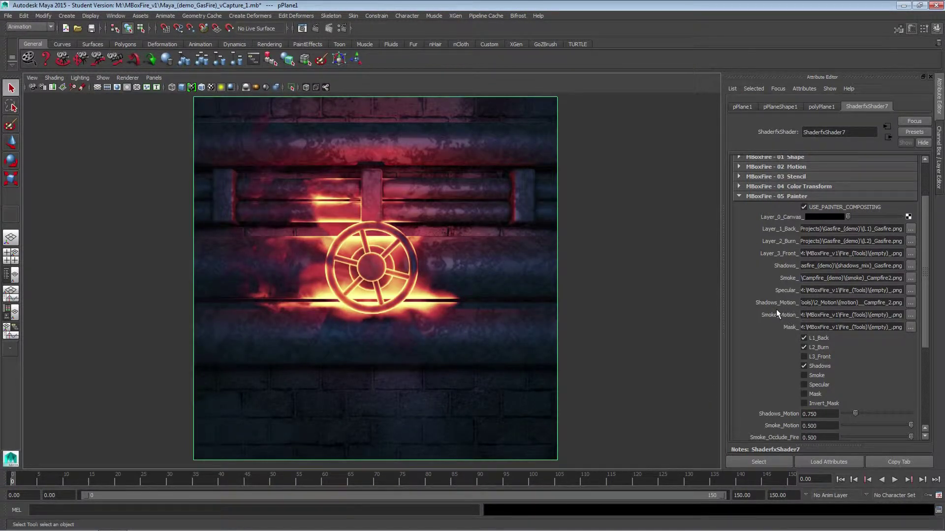
- Load (motion)__Campfire_2.png from Fire_(Tools)\2_Motion into the Smoke_Motion slot
left_click(910, 315)
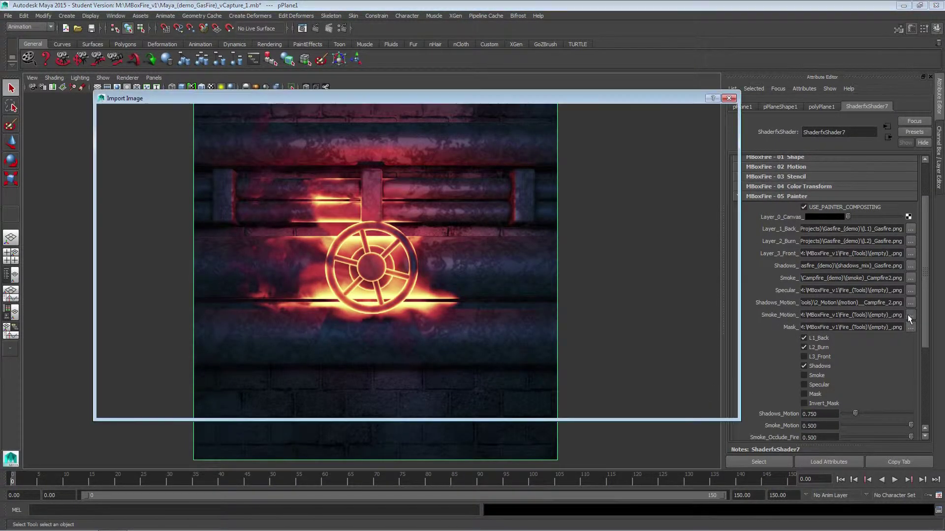
left_click(136, 162)
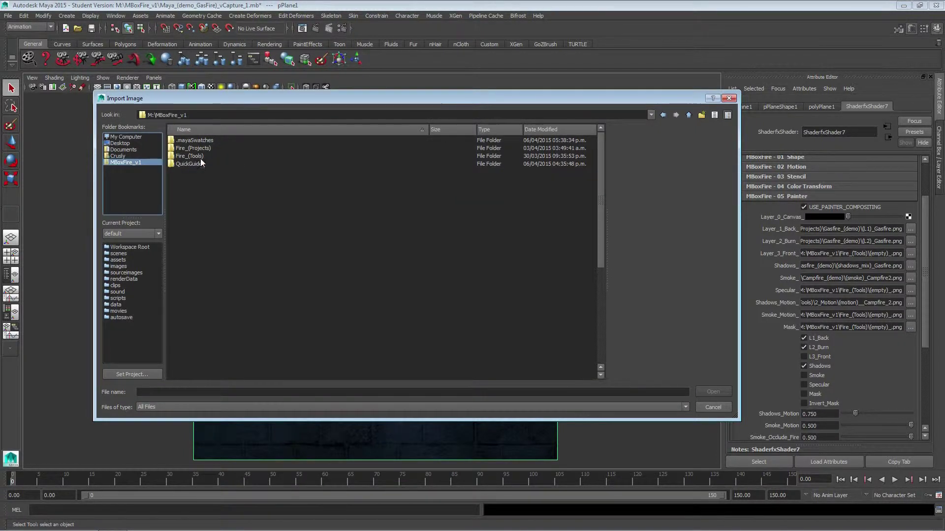
double_click(197, 156)
left_click(196, 148)
double_click(196, 148)
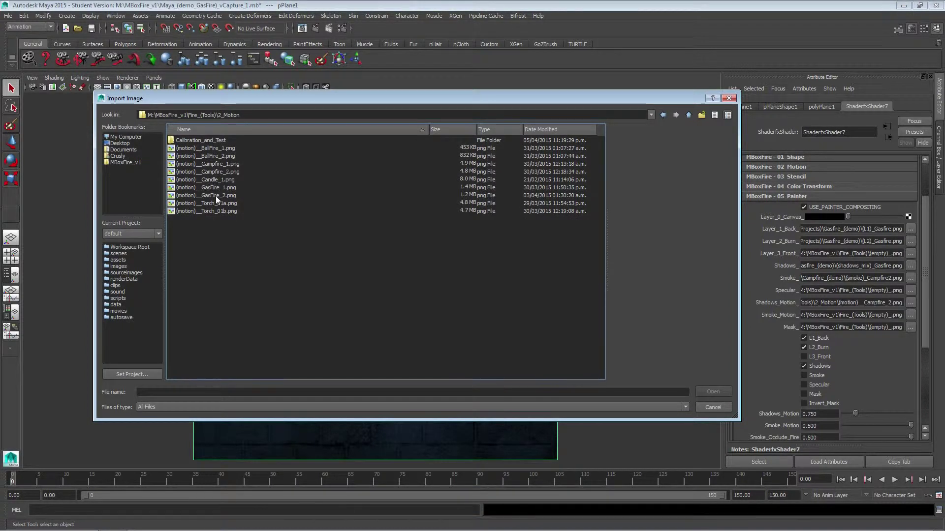
left_click(228, 172)
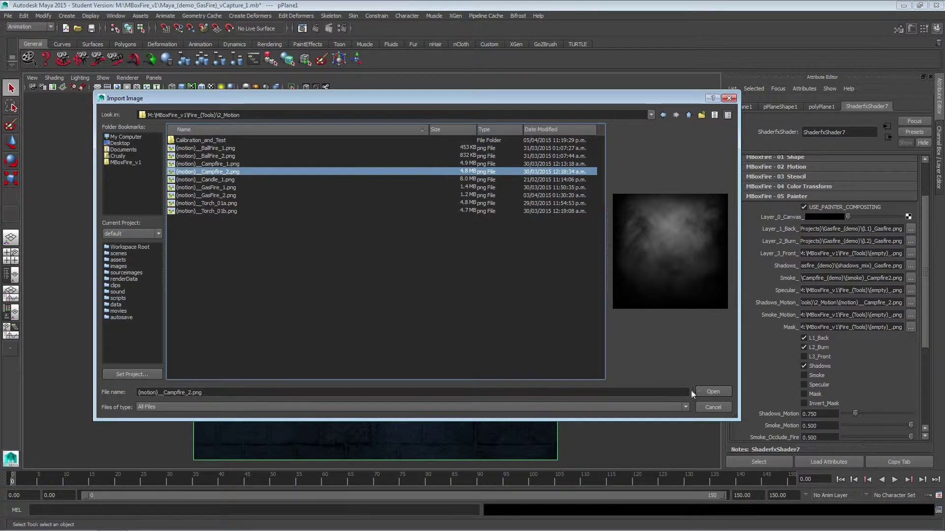
left_click(705, 391)
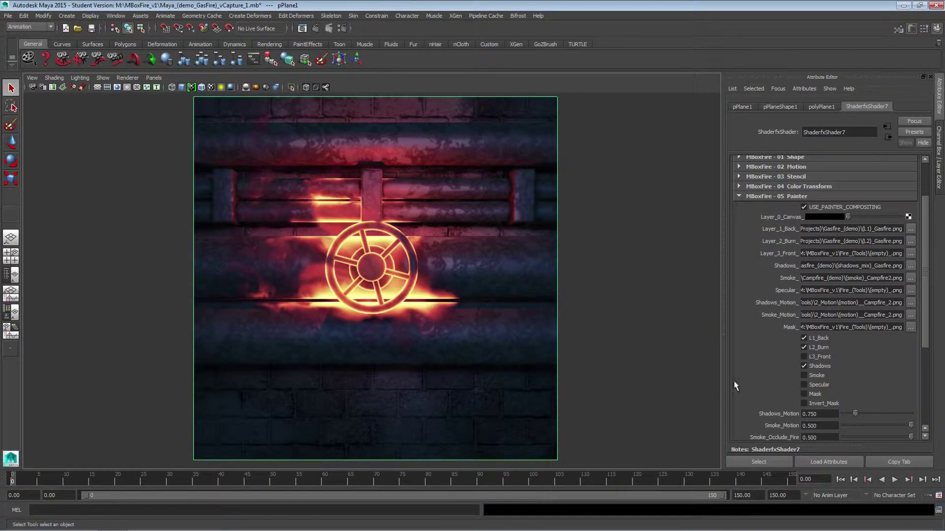
- Enable the Smoke layer, make the smoke colour red, and set Smoke_Motion to 0.75
left_click(804, 376)
scroll(807, 374, "down", 1)
scroll(812, 374, "down", 1)
scroll(817, 375, "down", 1)
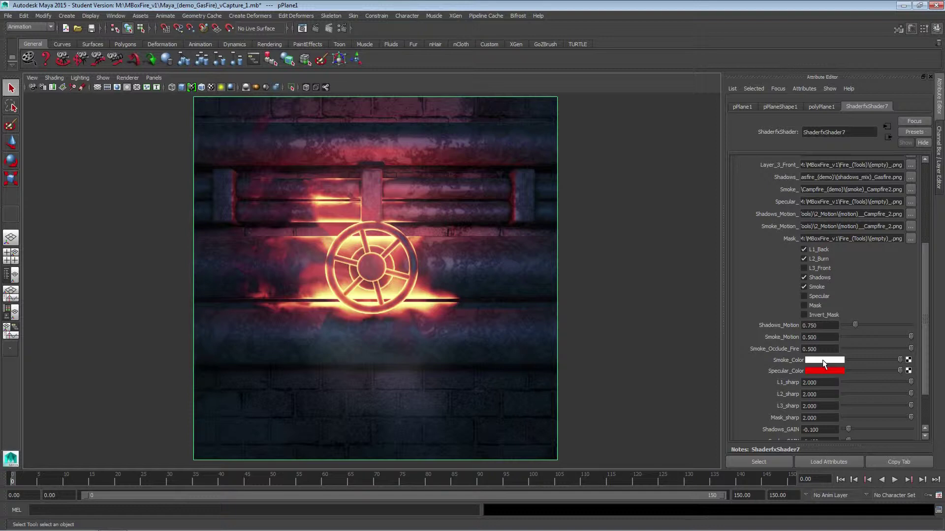
left_click(824, 363)
left_click(784, 336)
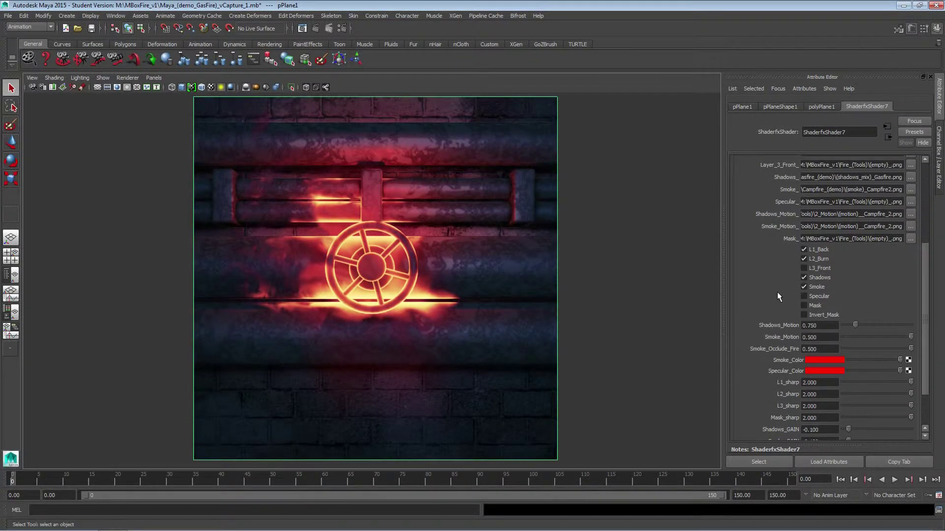
left_click(827, 338)
type("0.75")
key("Return")
- Preview playback while toggling the Smoke layer off and on, then stop at frame 0
left_click(895, 480)
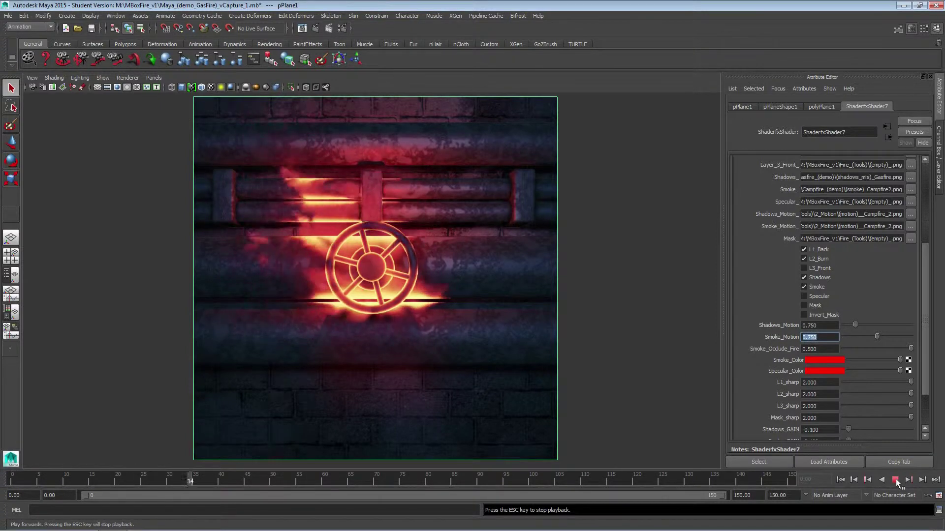
left_click(804, 287)
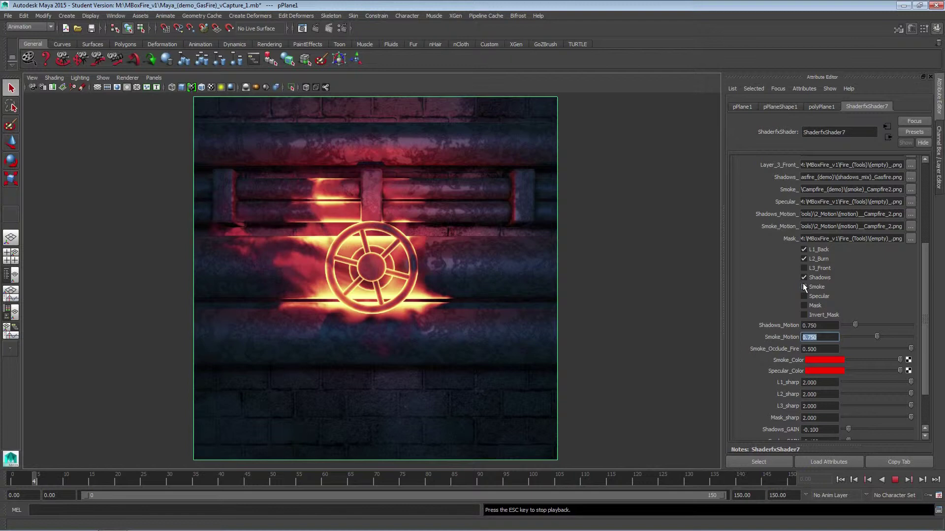
left_click(804, 287)
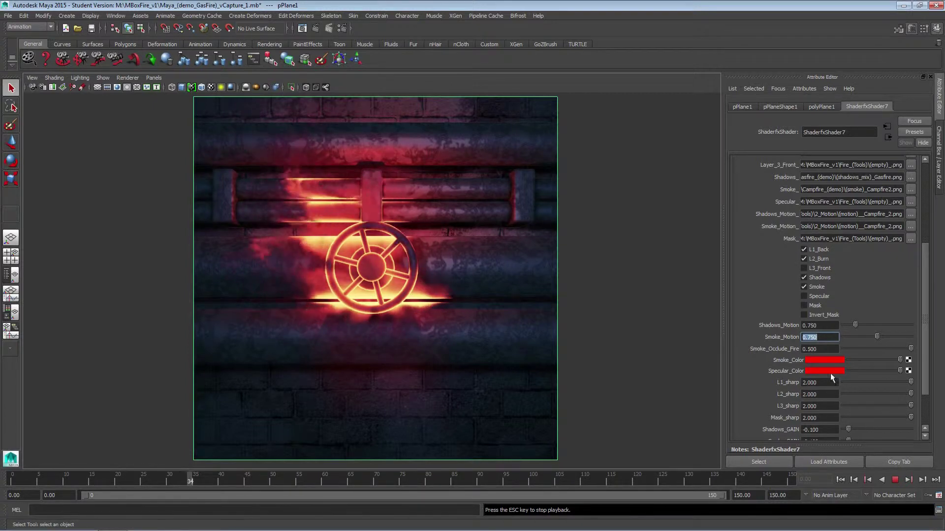
left_click(896, 480)
left_click(843, 482)
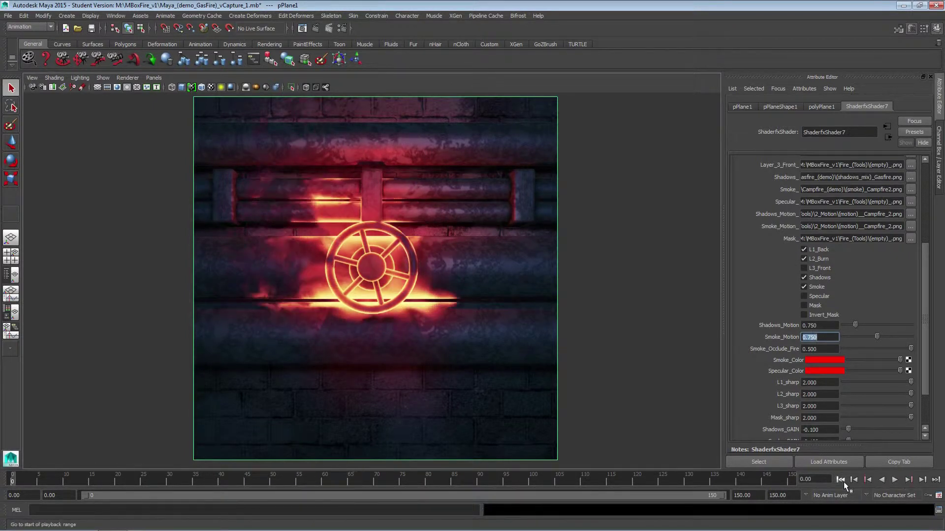
scroll(822, 263, "up", 2)
scroll(792, 287, "up", 1)
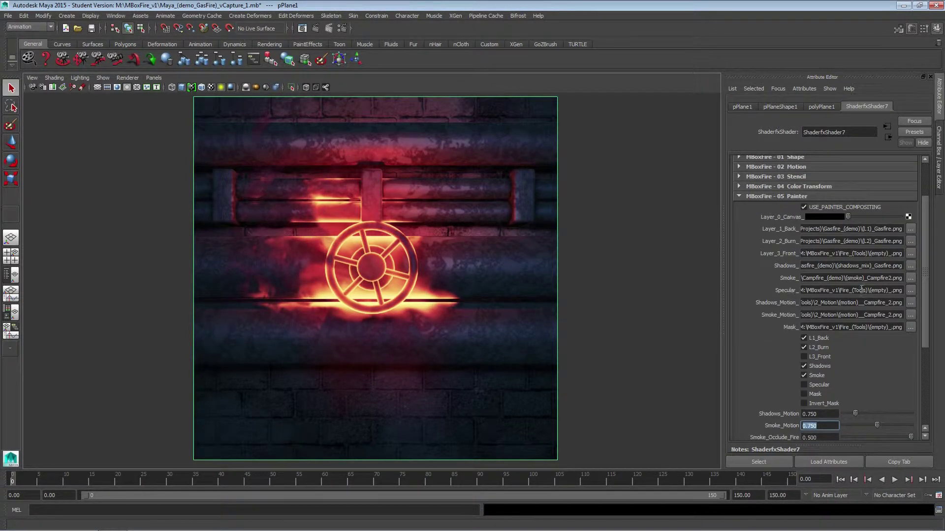
left_click(911, 290)
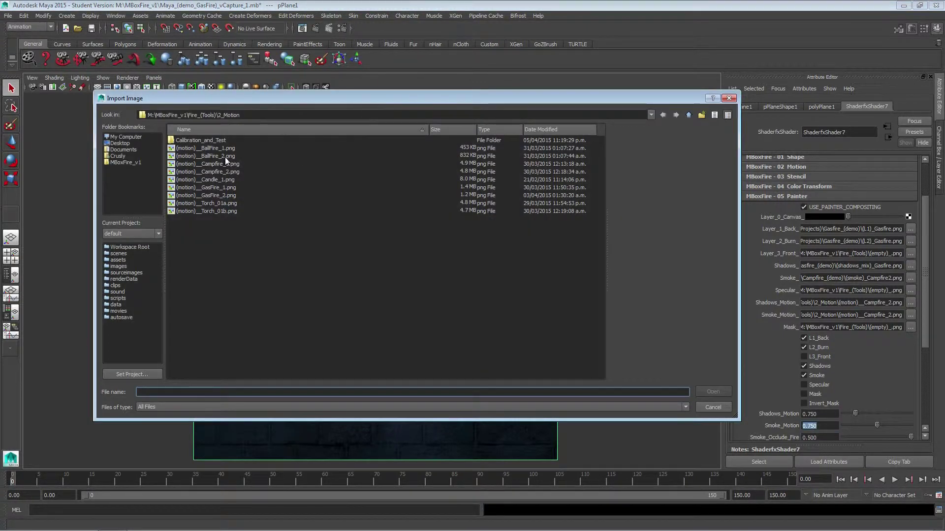
- Load (spec)_Gasfire.png from Fire_(Projects)/Gasfire_(demo) into the Specular slot
left_click(690, 115)
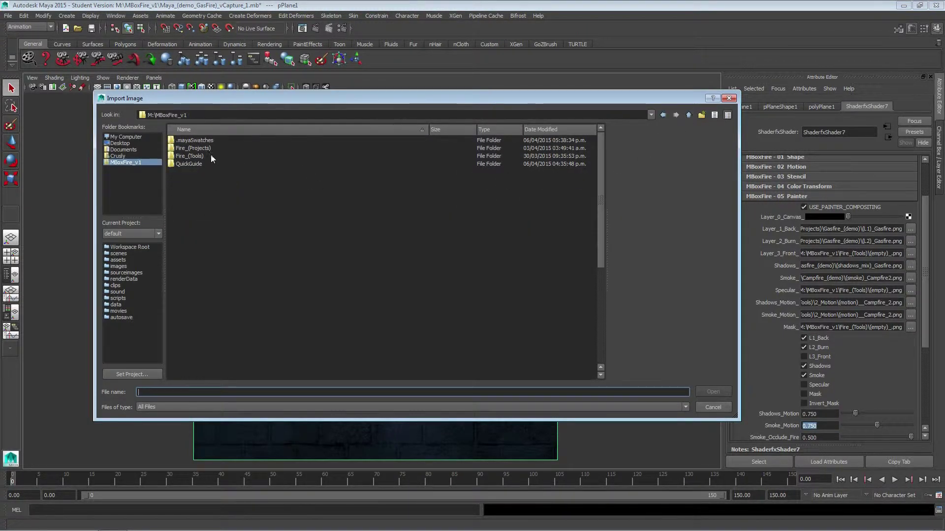
double_click(202, 148)
double_click(202, 155)
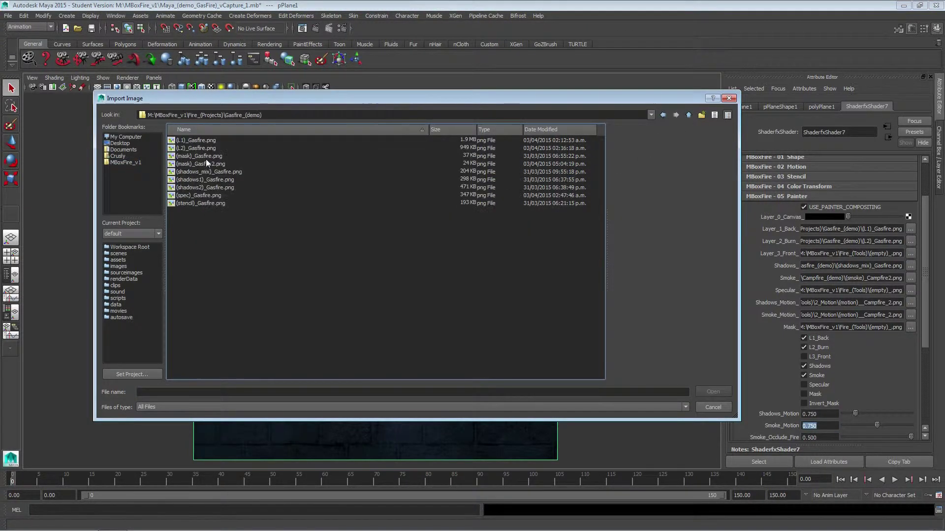
left_click(210, 196)
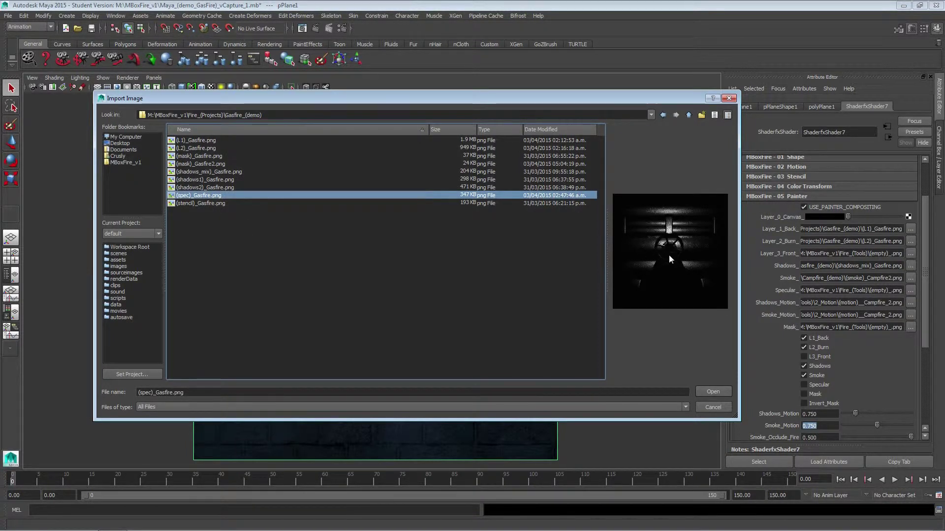
left_click(713, 391)
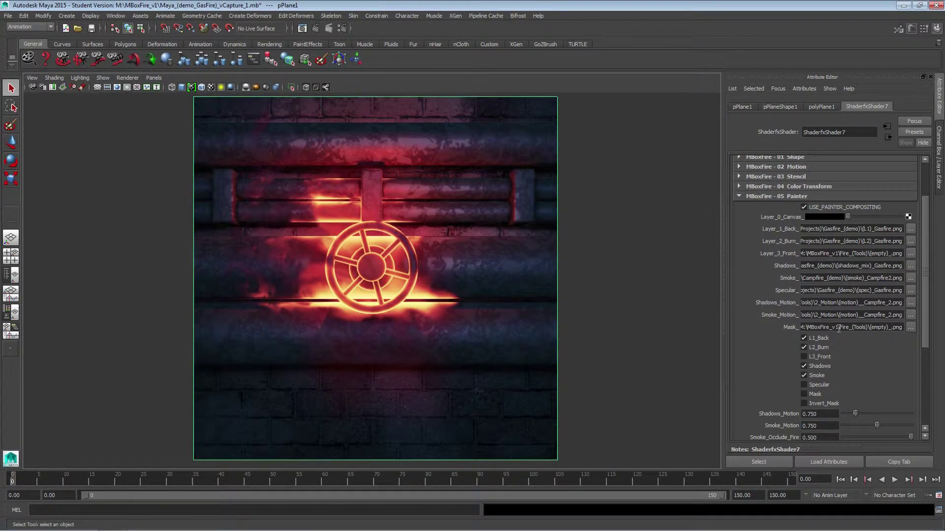
scroll(838, 329, "down", 3)
scroll(838, 328, "down", 3)
- Enable Specular with an orange Specular_Color, previewing playback and rewinding to frame 0
left_click(804, 243)
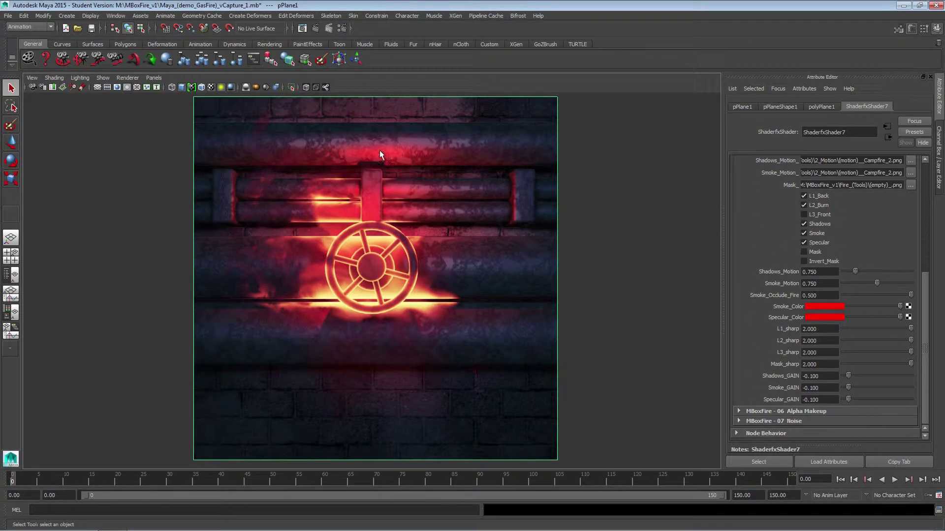
left_click(894, 480)
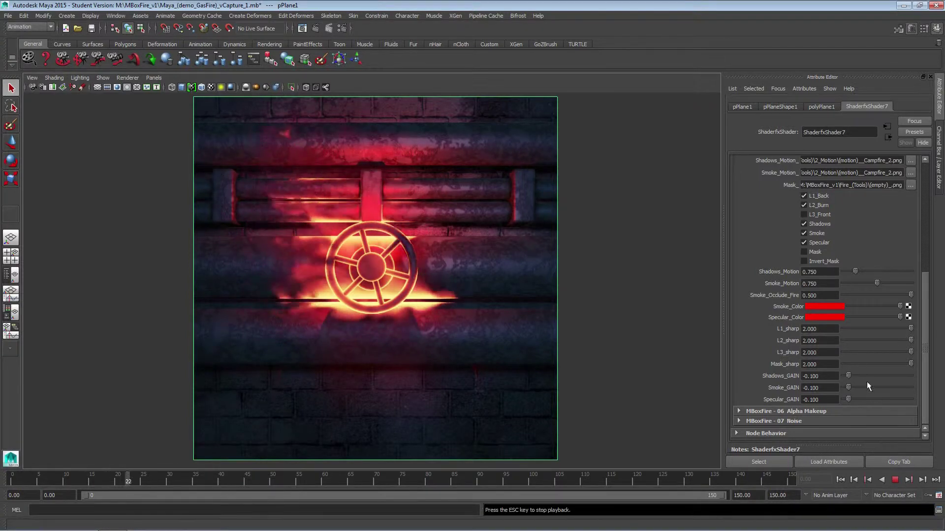
left_click(823, 315)
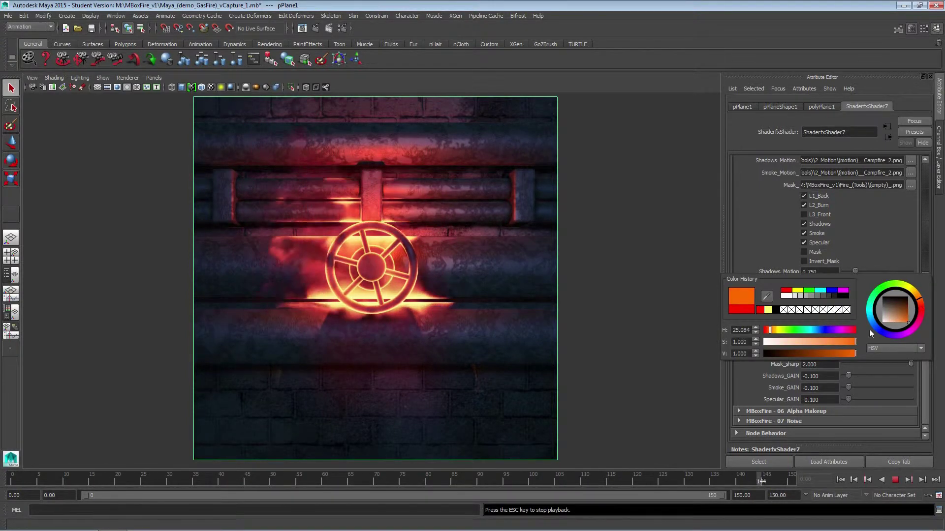
left_click(894, 478)
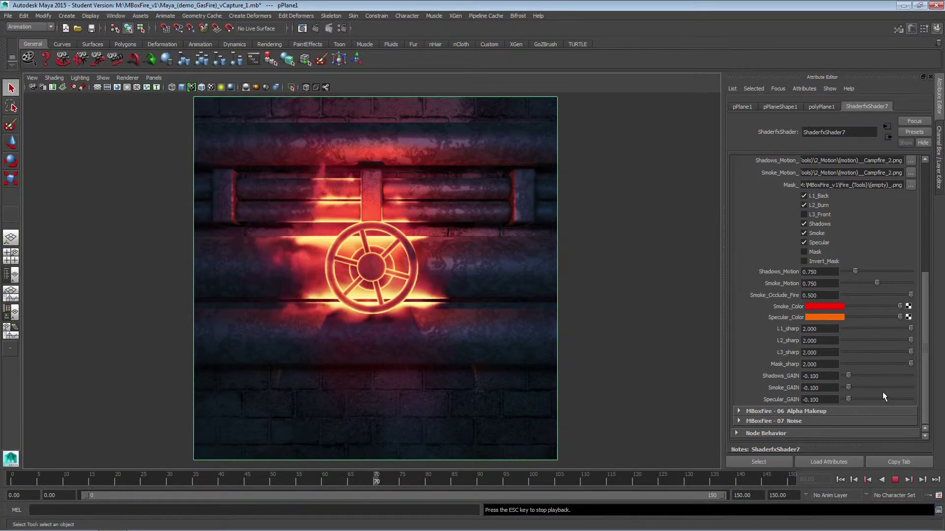
left_click(895, 480)
left_click(840, 480)
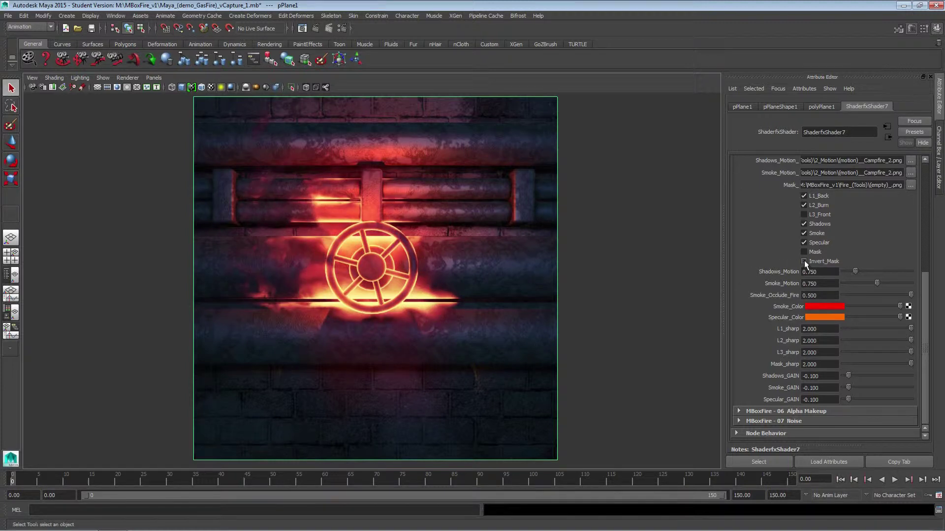
scroll(834, 253, "up", 5)
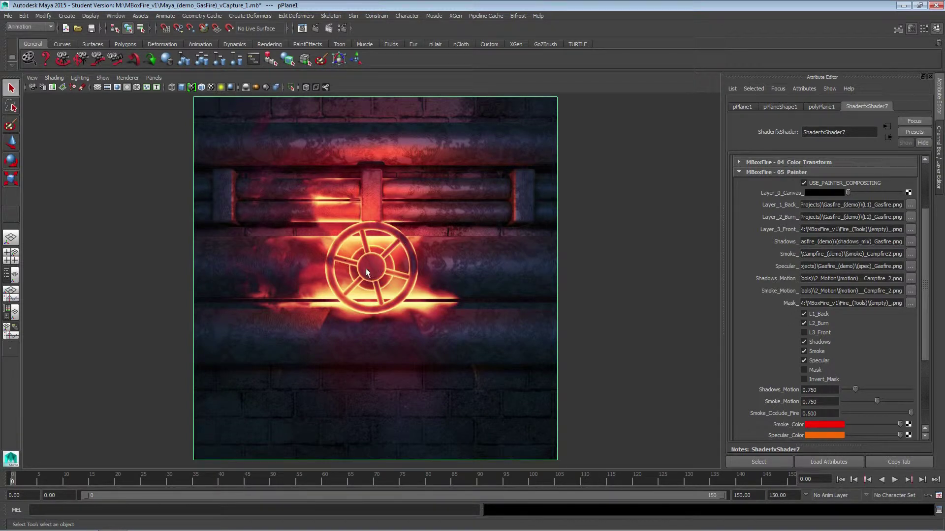
- Load (mask)_Gasfire2.png from Gasfire_(demo) into the Mask slot
left_click(910, 302)
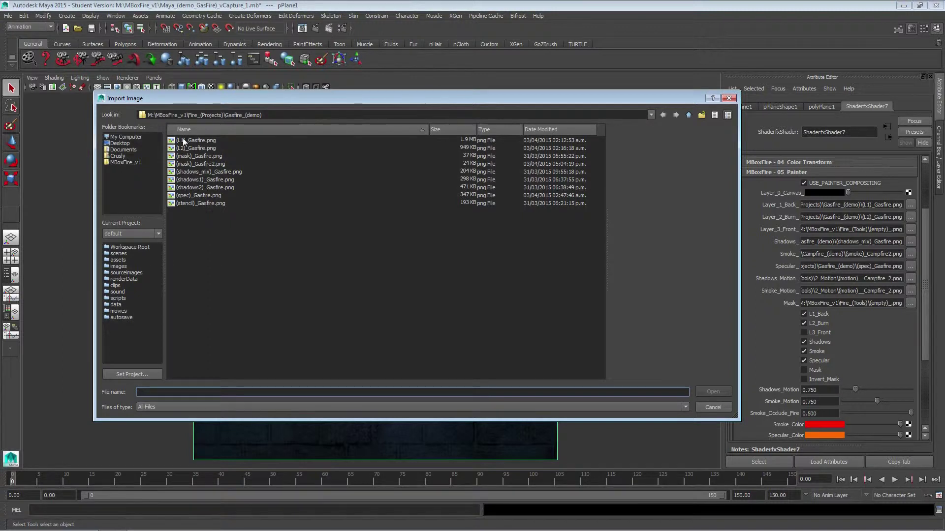
left_click(190, 158)
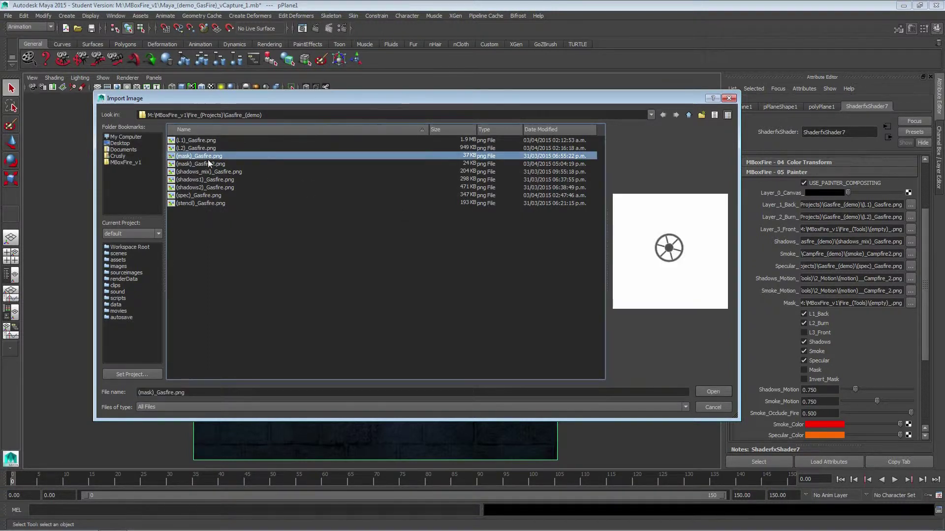
left_click(193, 164)
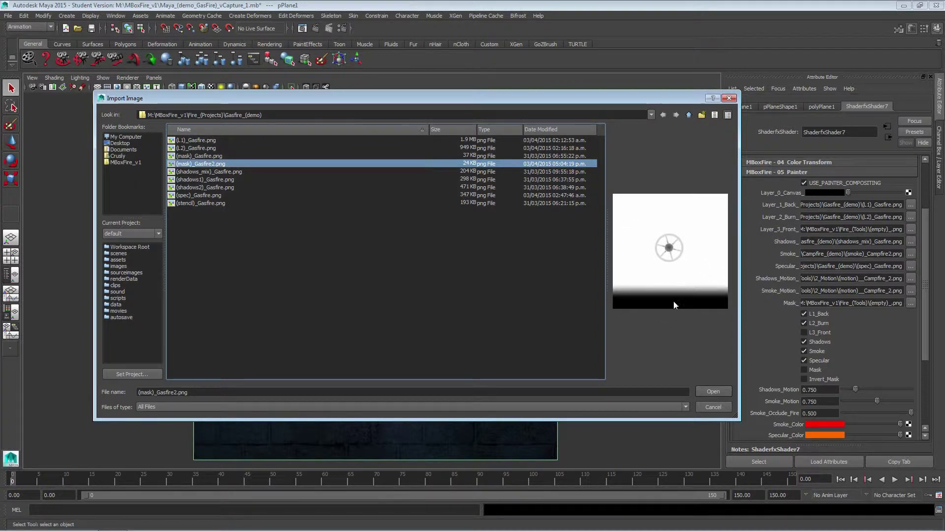
left_click(707, 391)
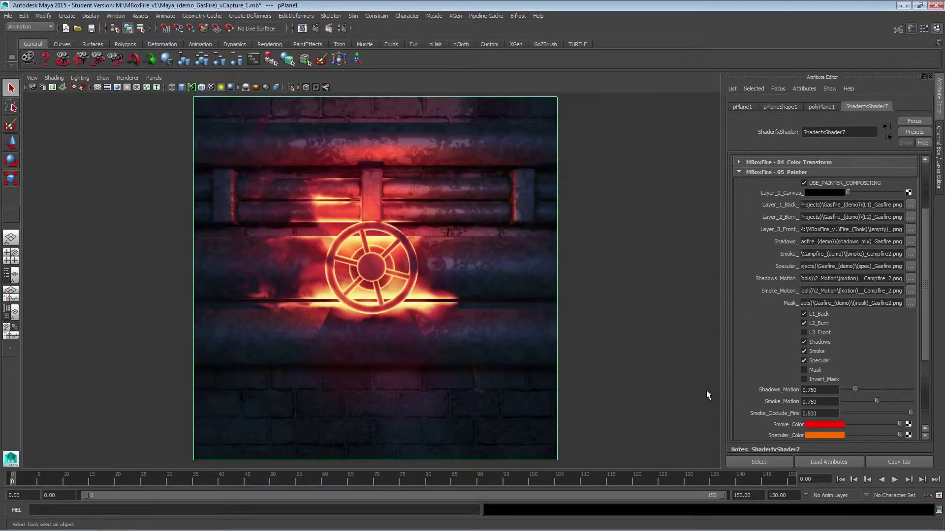
- Enable the Mask layer with Invert_Mask left off, and preview the masked fire playback
scroll(847, 353, "down", 2)
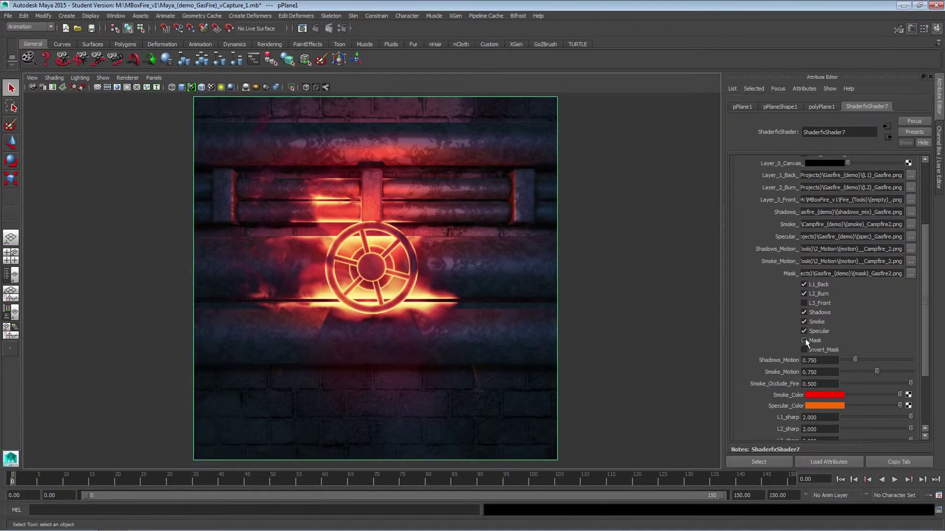
left_click(804, 340)
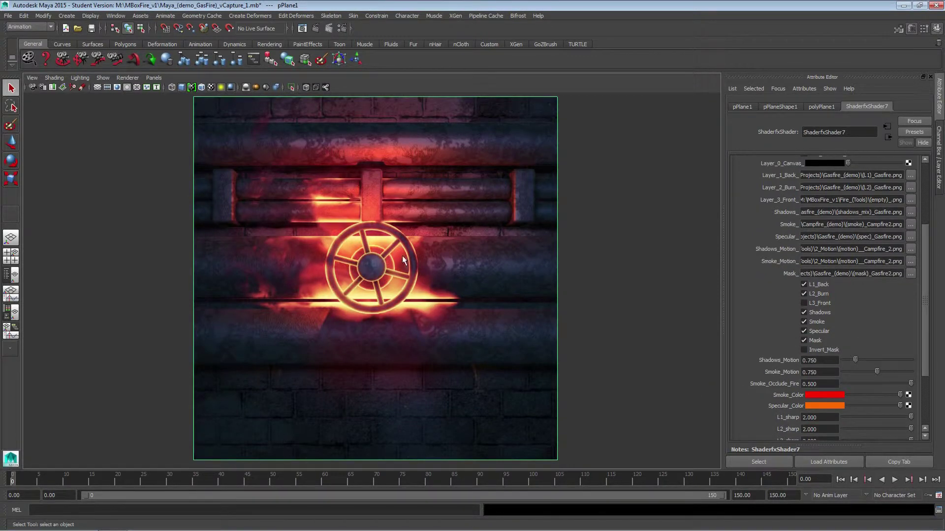
left_click(804, 350)
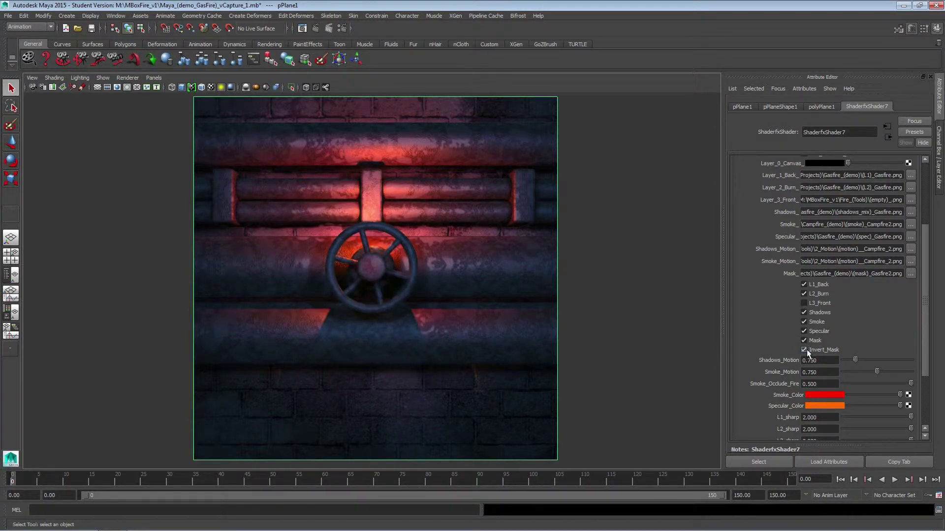
left_click(805, 350)
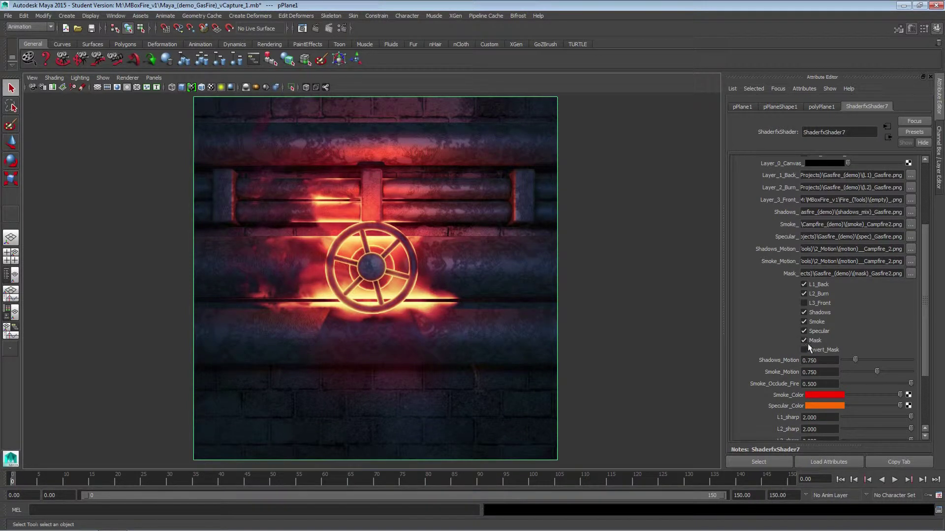
left_click(895, 480)
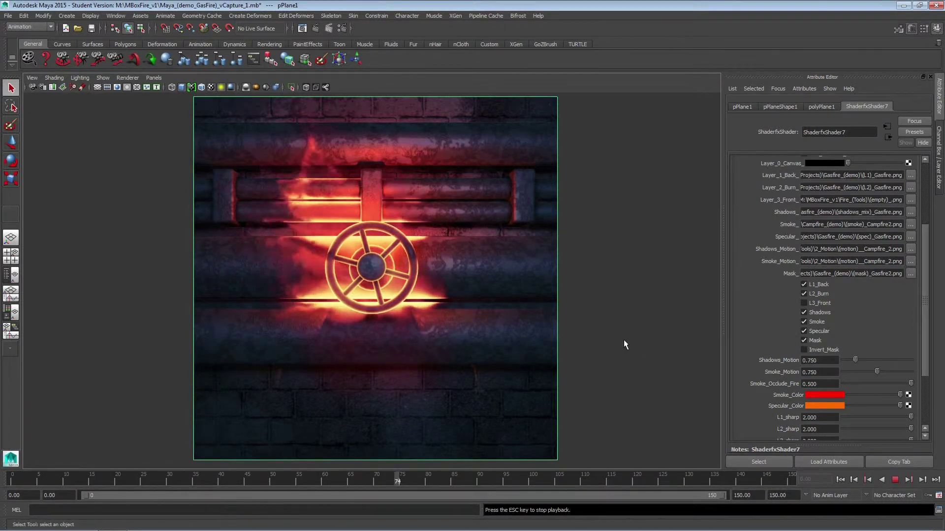
left_click(806, 341)
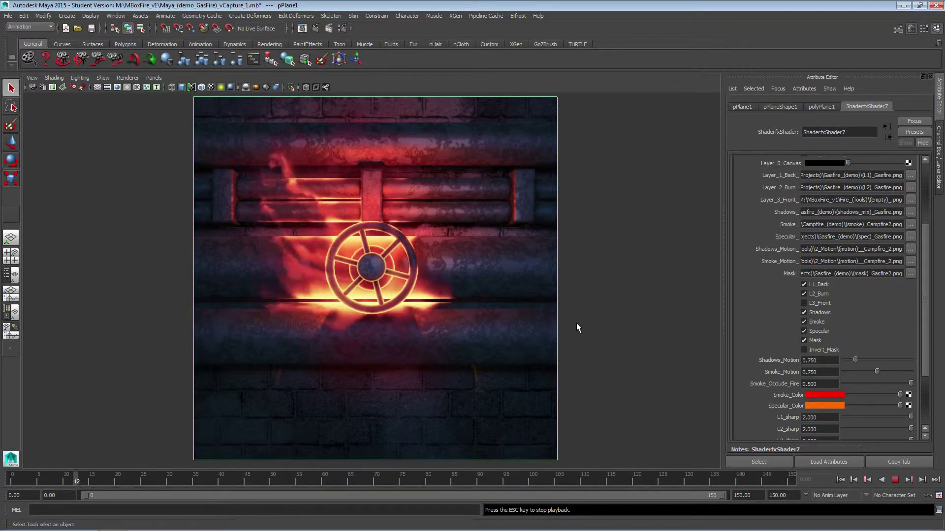
left_click(894, 480)
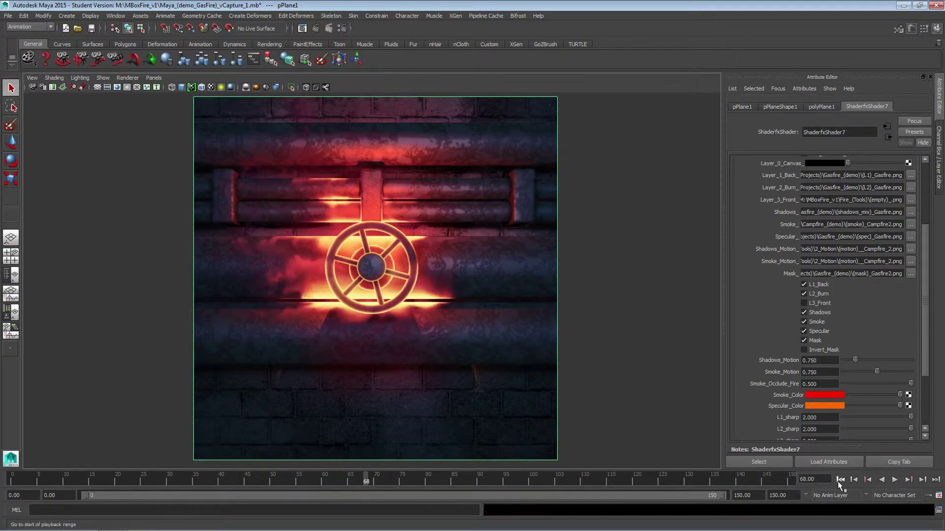
- Rewind playback to frame 0 and scroll back to the top of the Attribute Editor
left_click(840, 479)
scroll(354, 270, "up", 2)
scroll(368, 281, "up", 2)
scroll(368, 281, "up", 2)
scroll(369, 281, "up", 2)
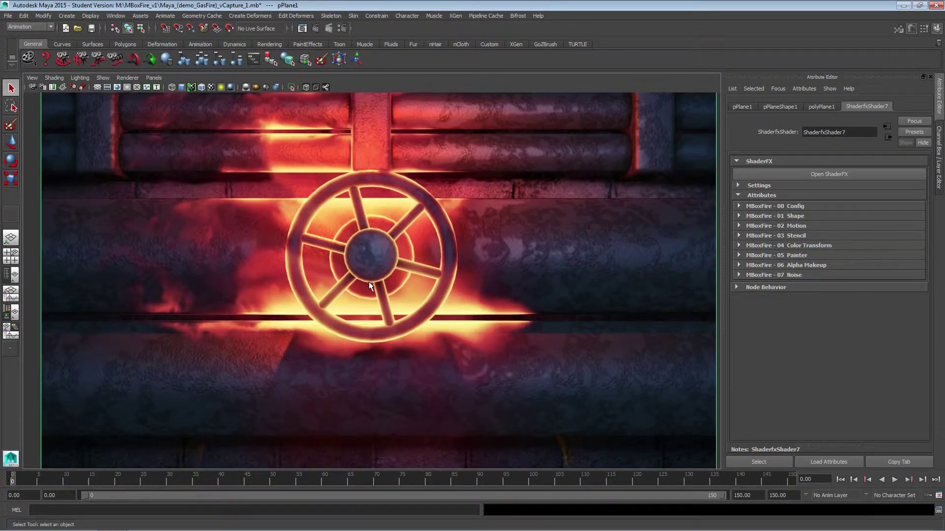
scroll(368, 281, "up", 2)
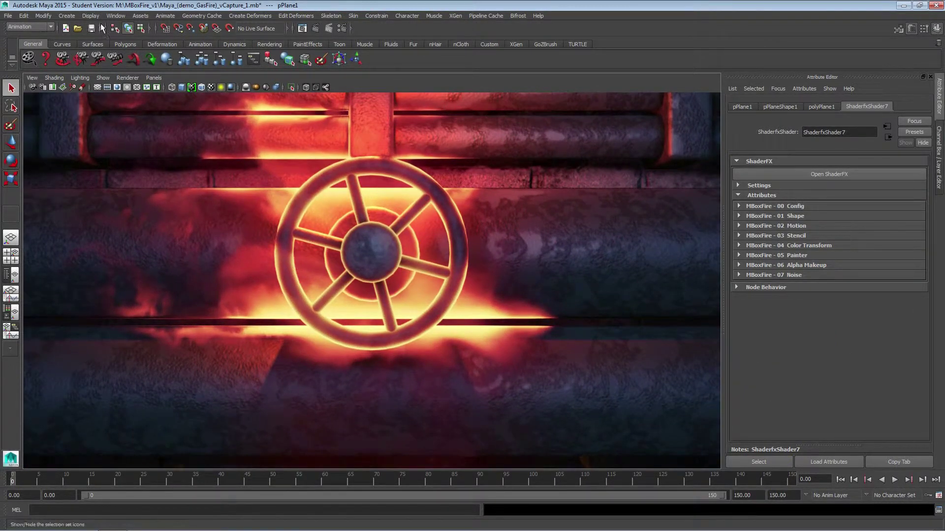
- Playblast the full scene to a 512×512 qt movie named FireGas_
left_click(114, 15)
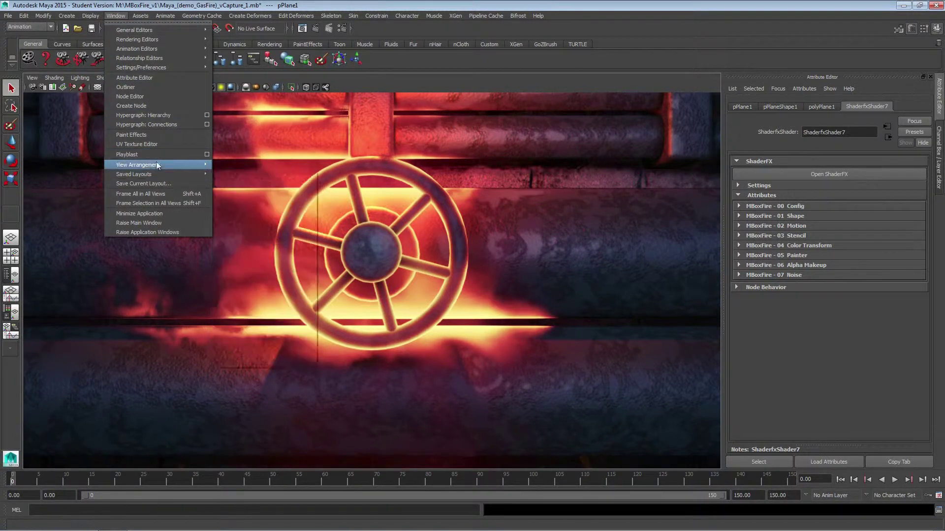
left_click(206, 155)
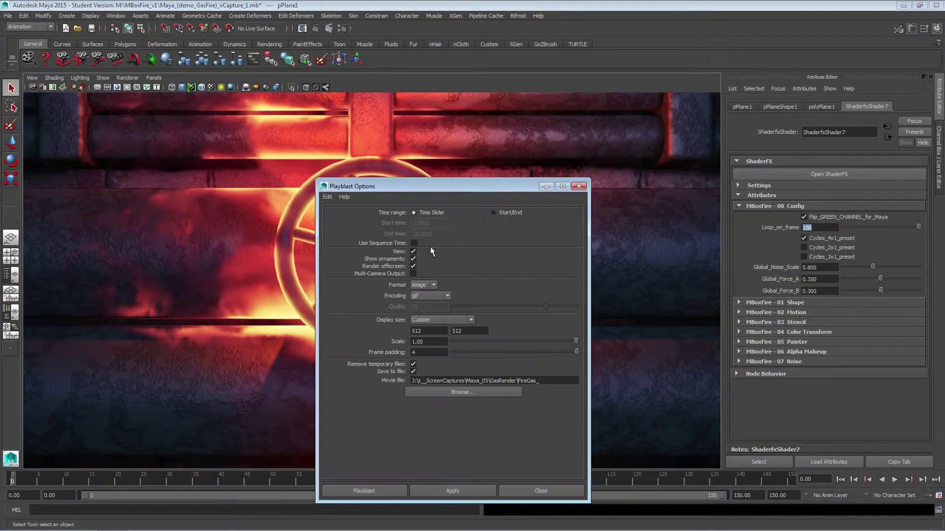
left_click_drag(479, 198, 402, 101)
left_click(356, 188)
left_click(349, 195)
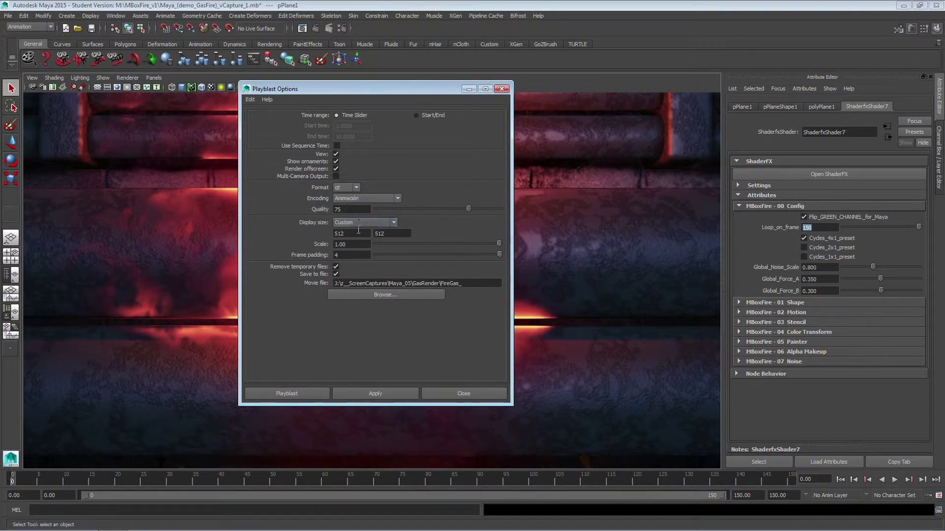
double_click(400, 235)
left_click(383, 296)
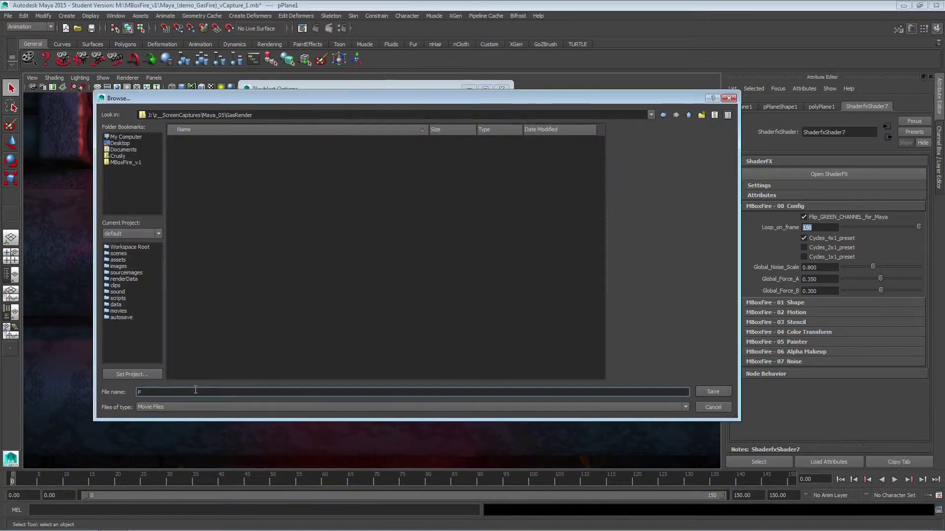
type("ireGas_")
key("Return")
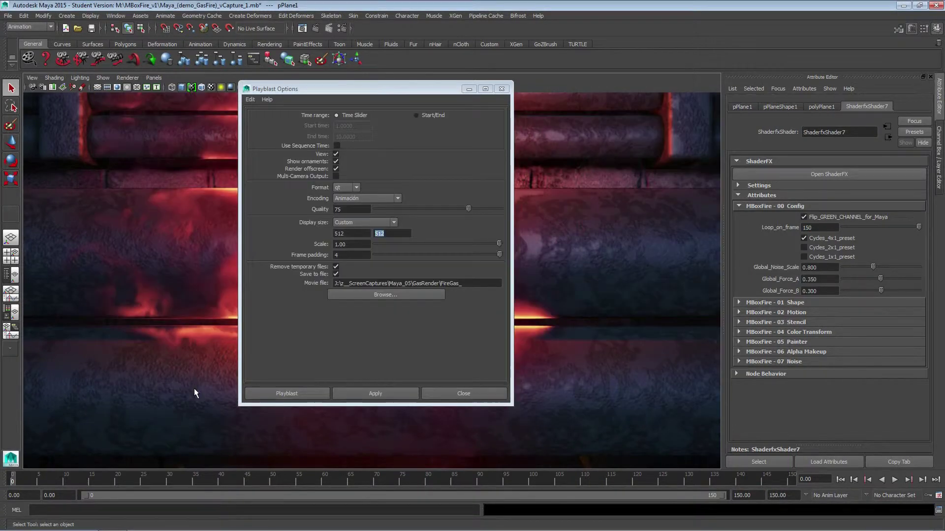
left_click(291, 393)
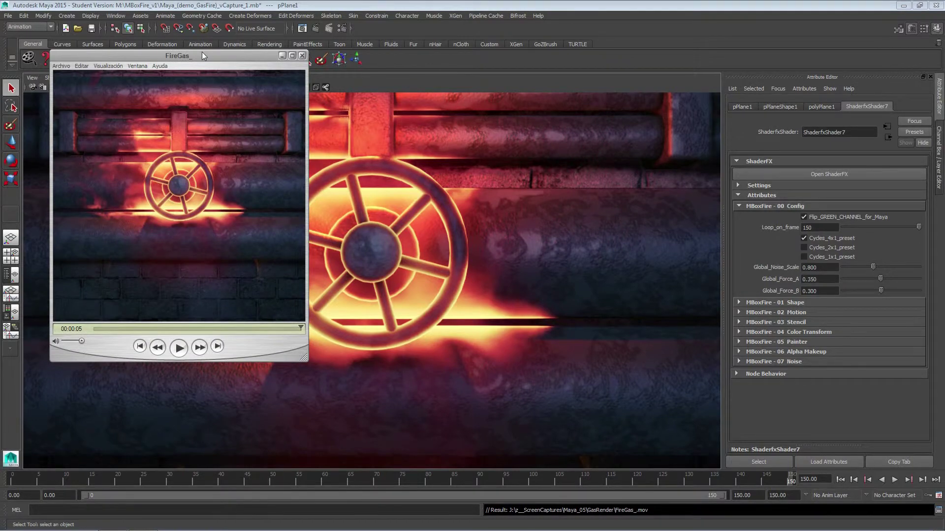
- Replay and pause the FireGas_ movie, then minimize its player window
left_click_drag(201, 53, 438, 114)
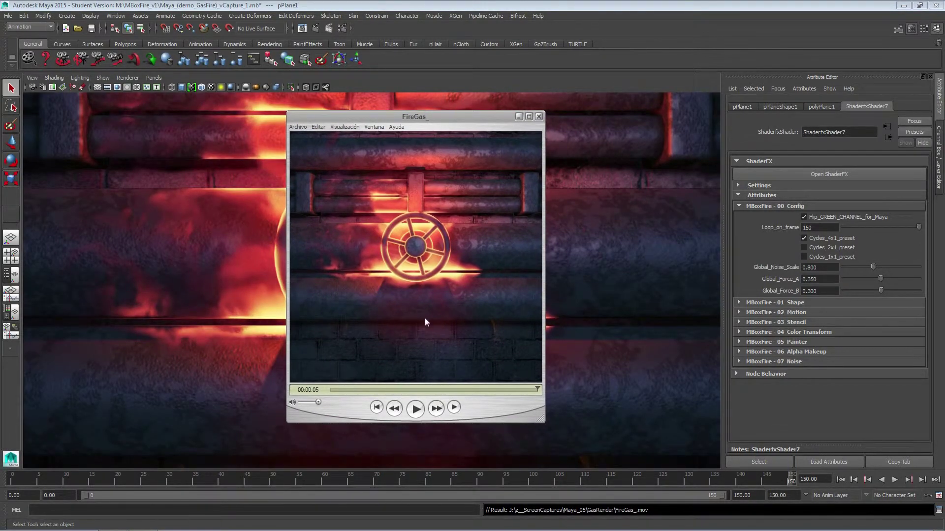
key("space")
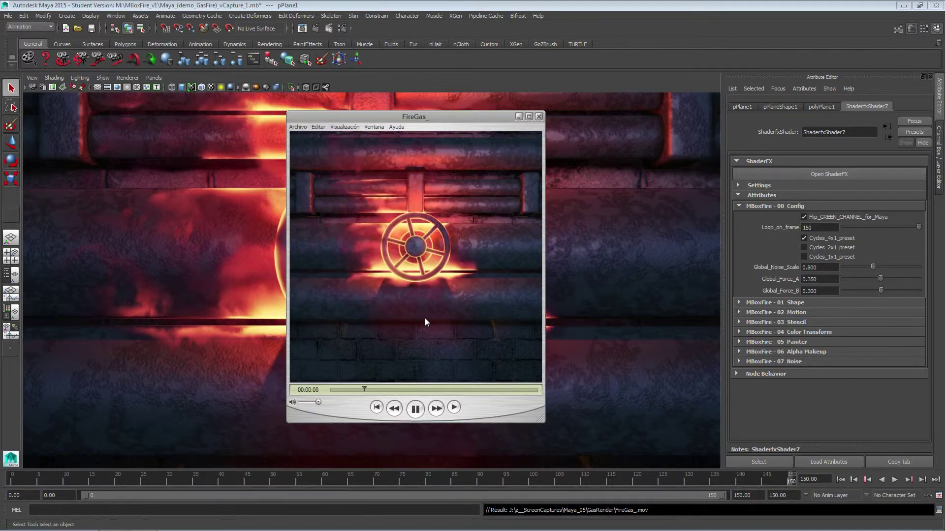
key("space")
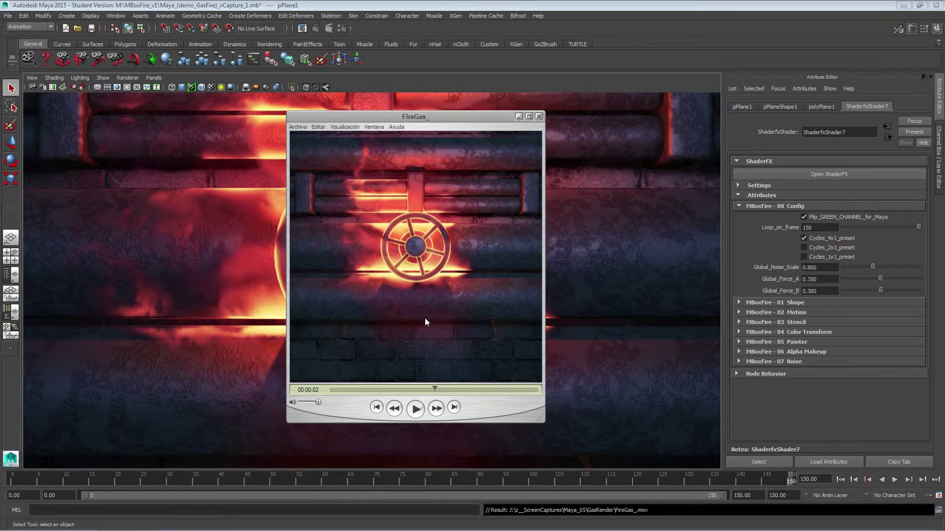
left_click(518, 118)
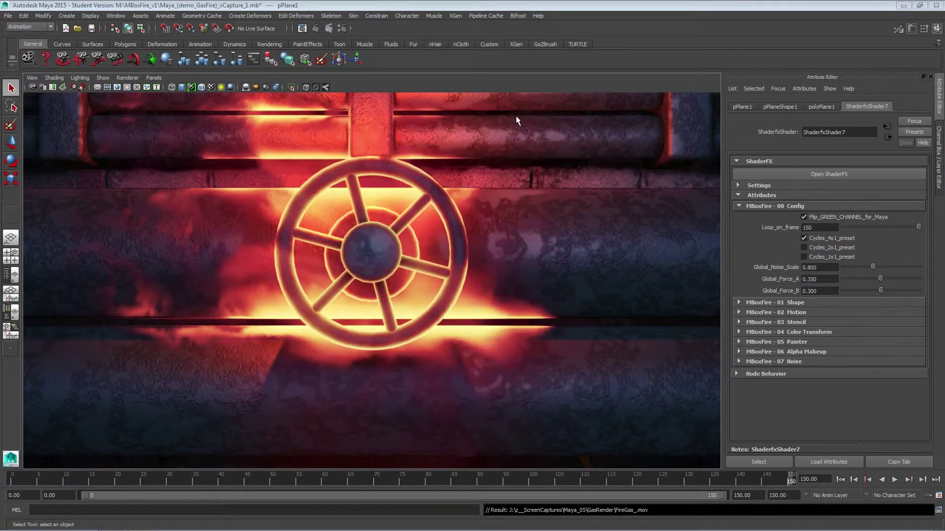
- Switch off the L1_Back and L2_Burn layers under MBoxFire - 05 Painter
left_click(792, 206)
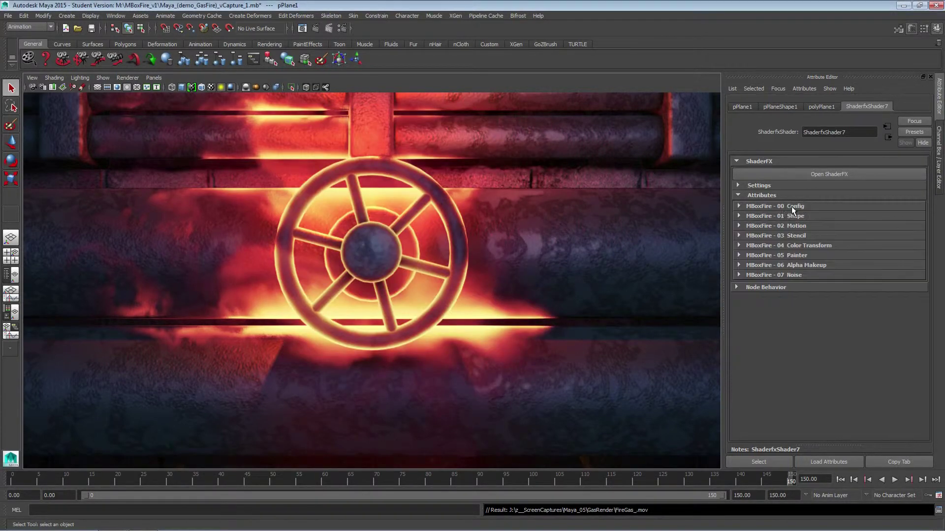
left_click(799, 255)
scroll(807, 315, "down", 3)
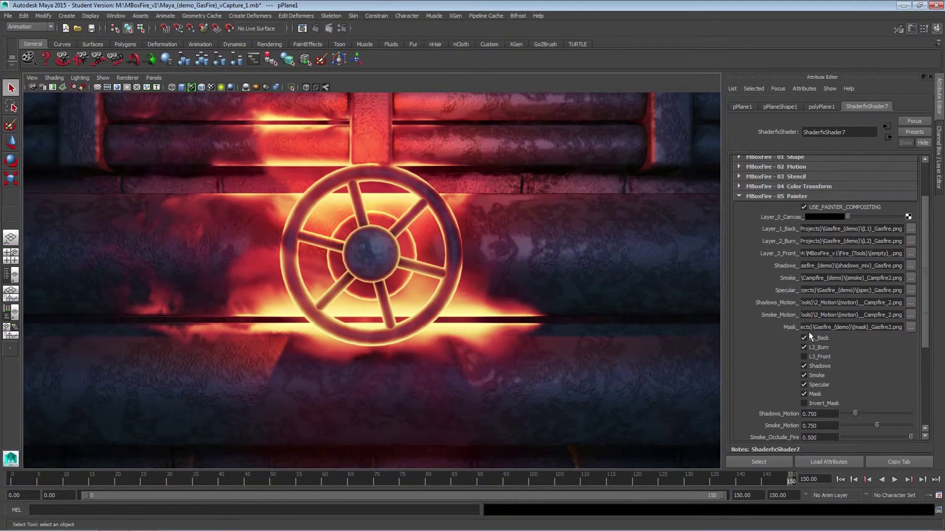
left_click(804, 338)
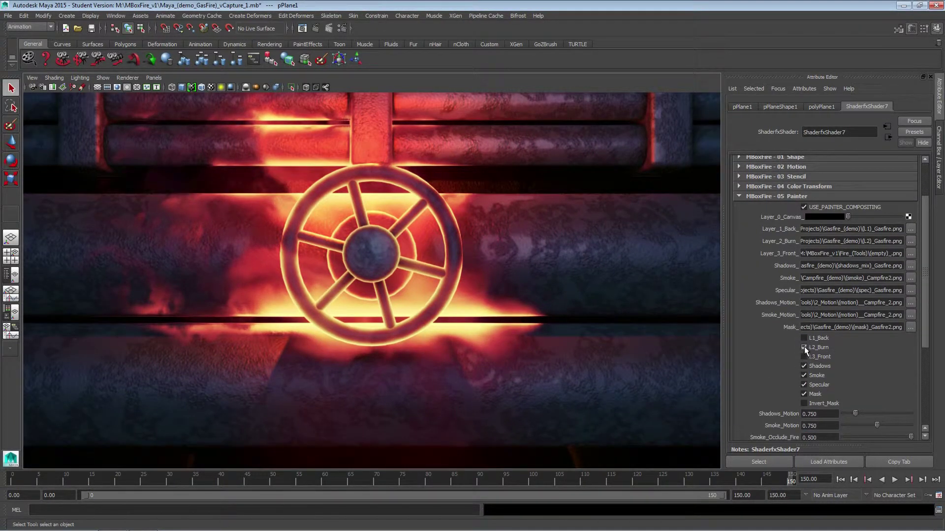
left_click(804, 347)
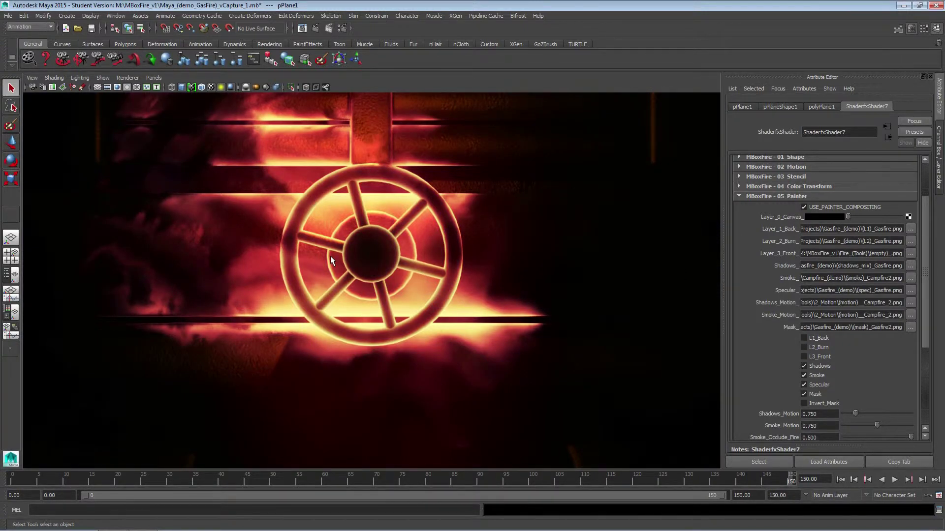
left_click(114, 16)
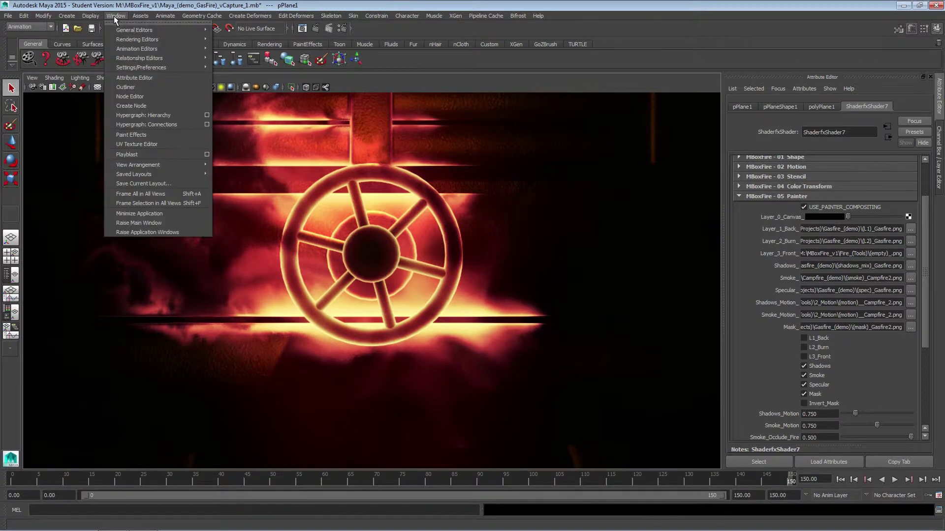
- Playblast a fire-only movie named FireGas_(only_Fire_FX) with the existing qt 512×512 settings
left_click(206, 154)
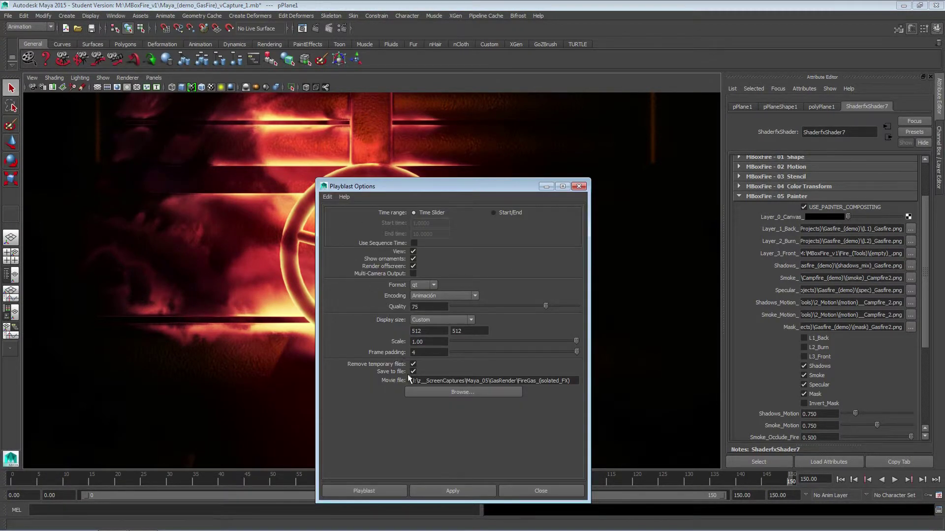
left_click(481, 392)
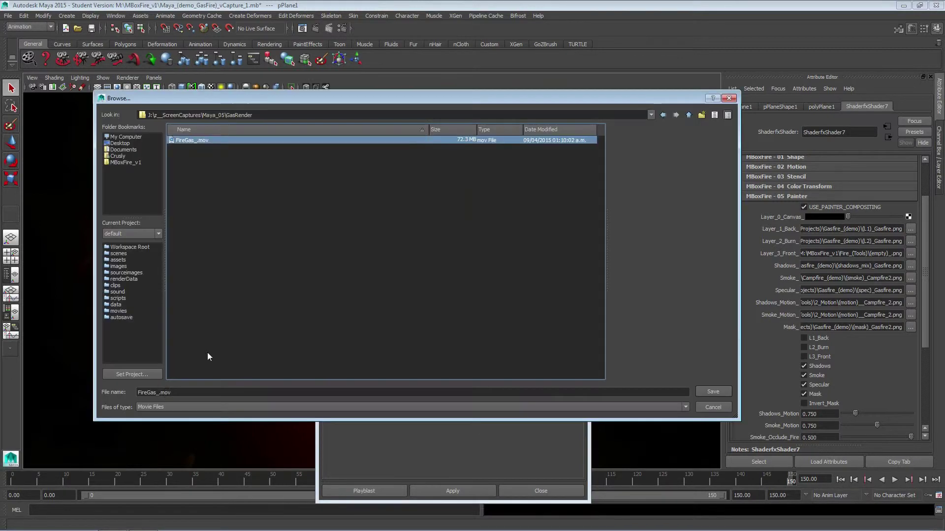
left_click(159, 393)
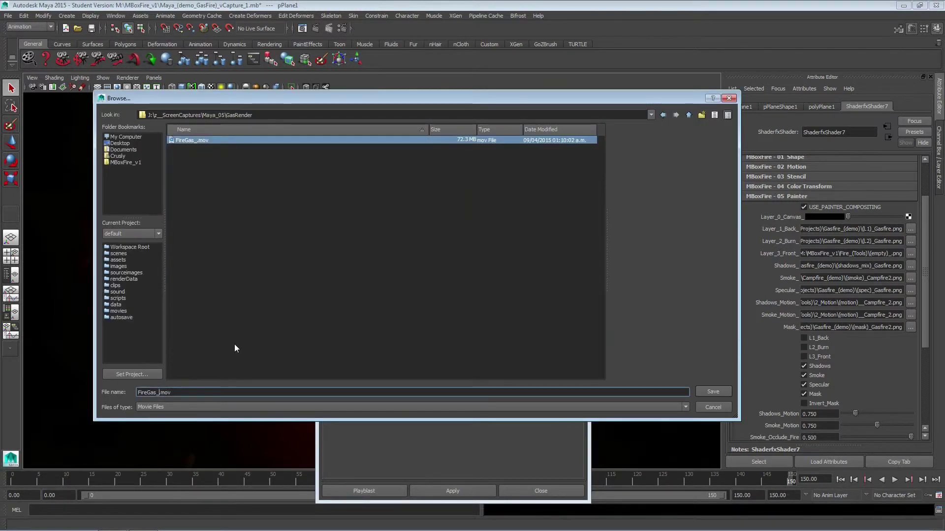
type("(only")
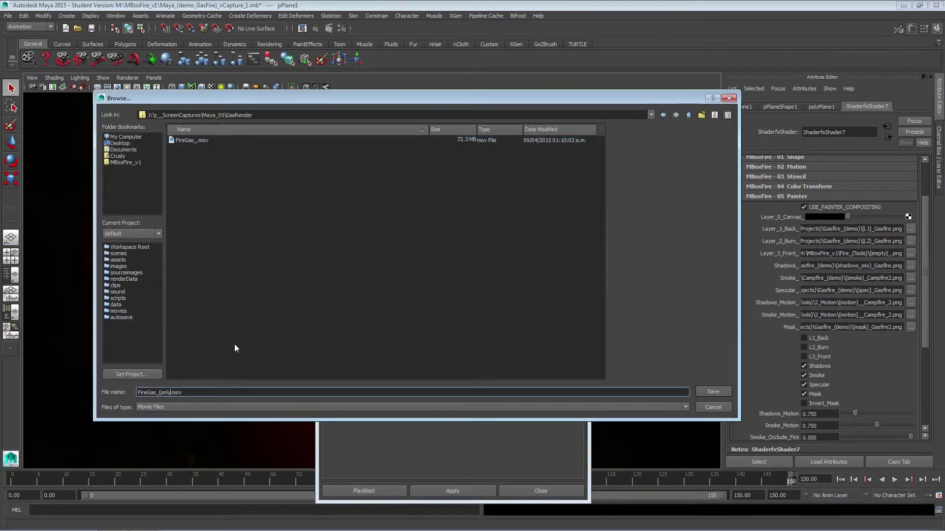
type("_Fire")
type("_FX")
key("Return")
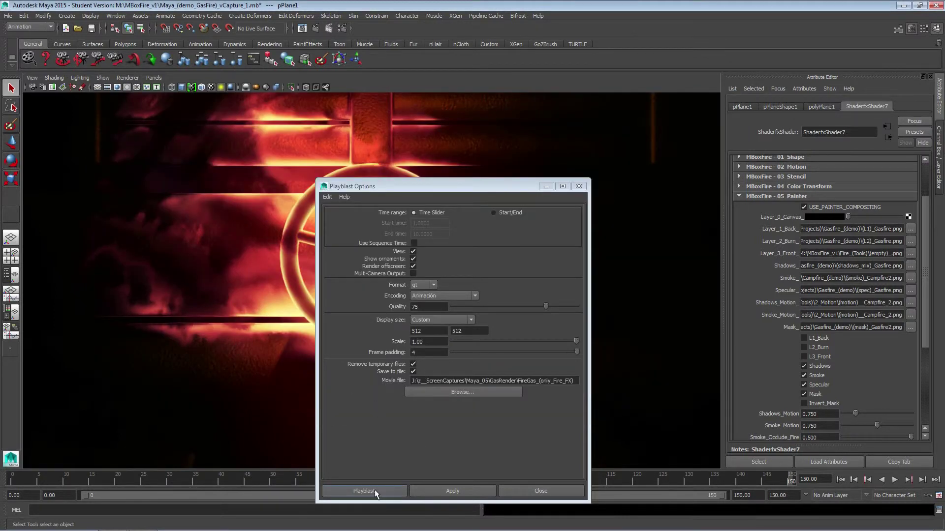
left_click(374, 489)
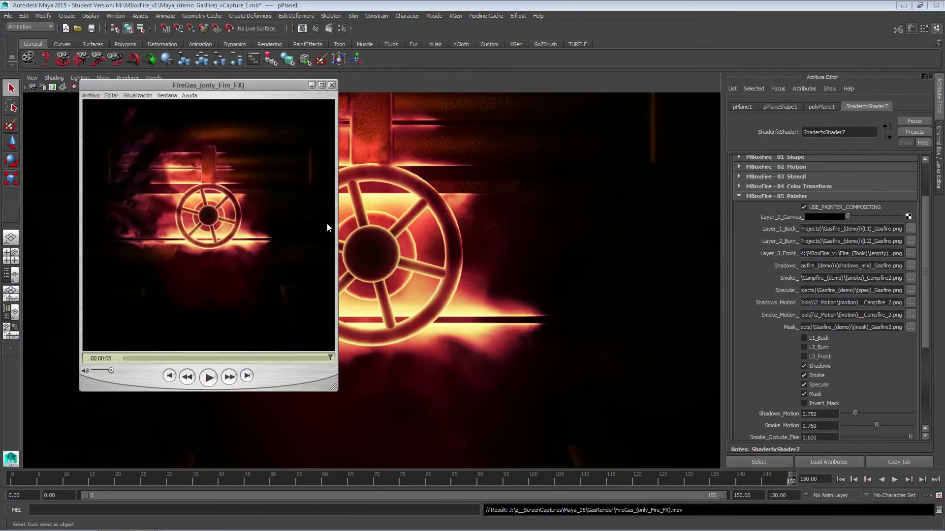
- Place the FireGas_ player left of the FireGas_(only_Fire_FX) player and play both movies together
left_click_drag(244, 86, 515, 125)
left_click(509, 320)
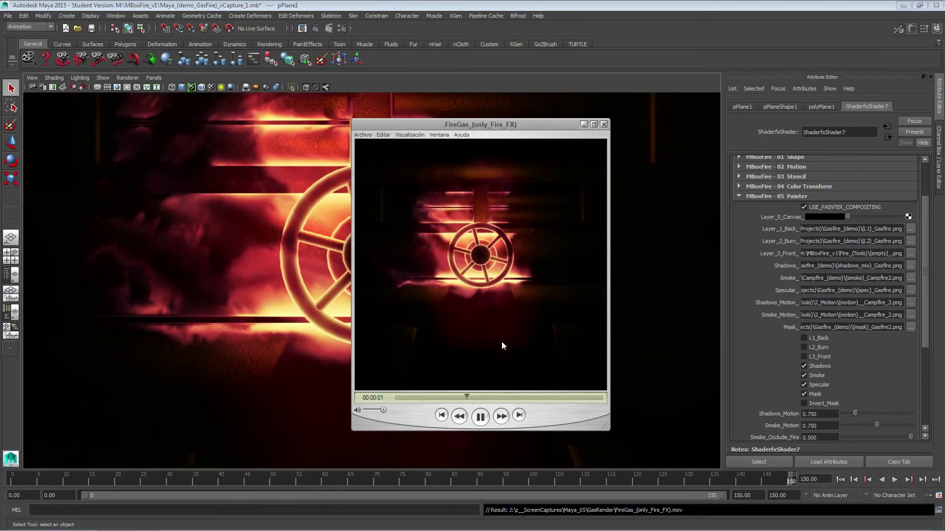
key("alt+Tab")
key("alt+Tab")
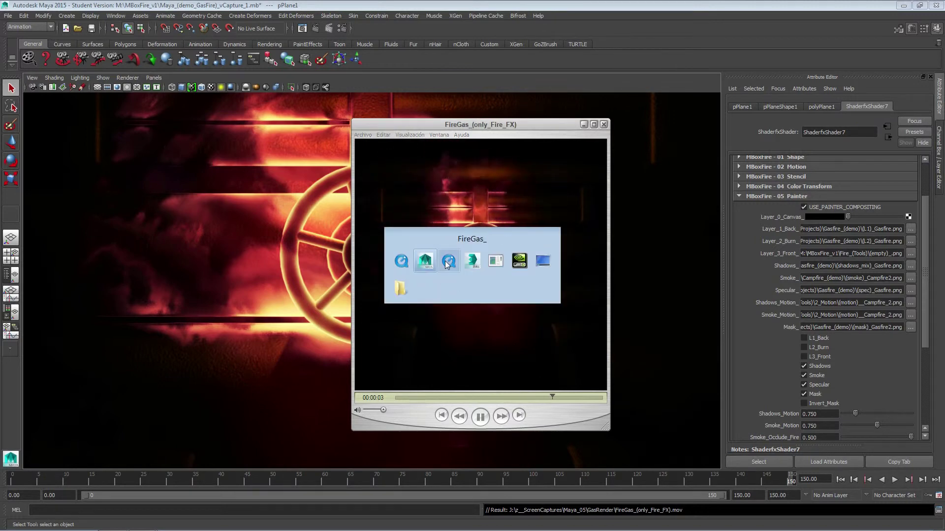
left_click_drag(429, 117, 201, 118)
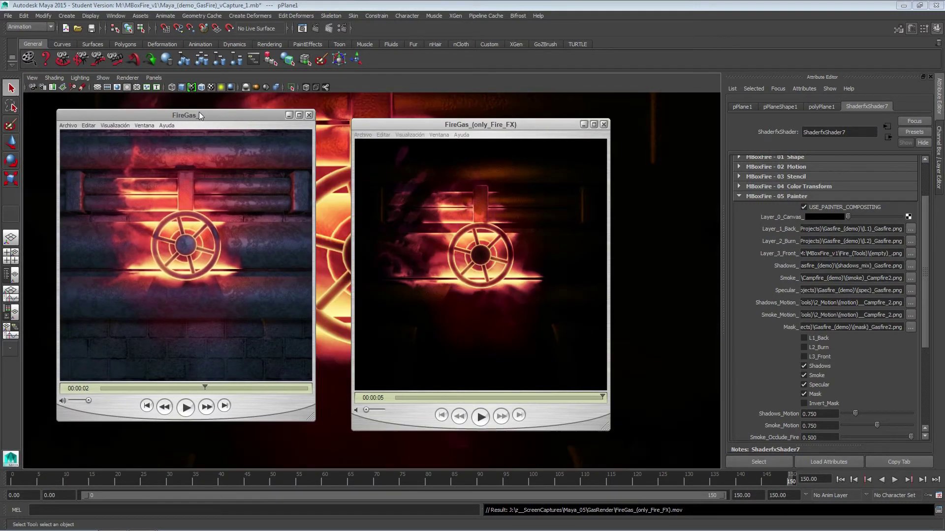
left_click(206, 293)
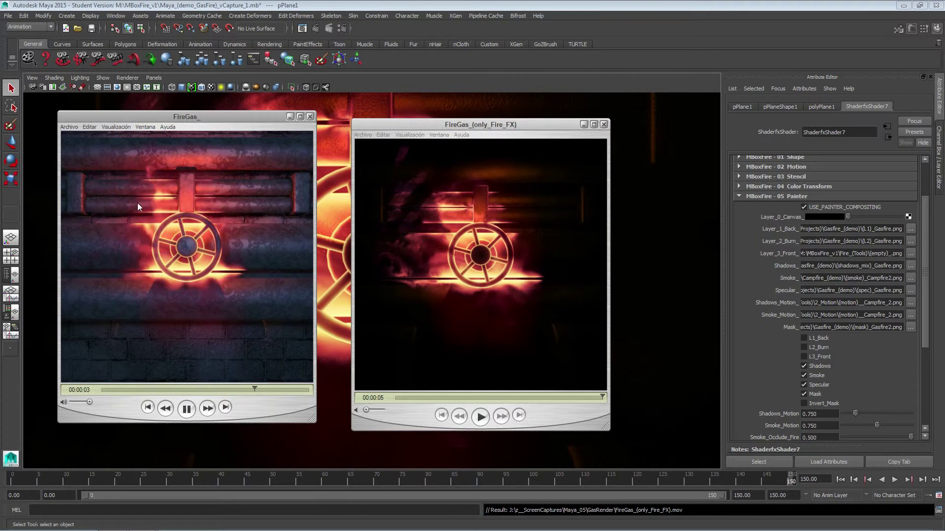
key("ctrl+Return")
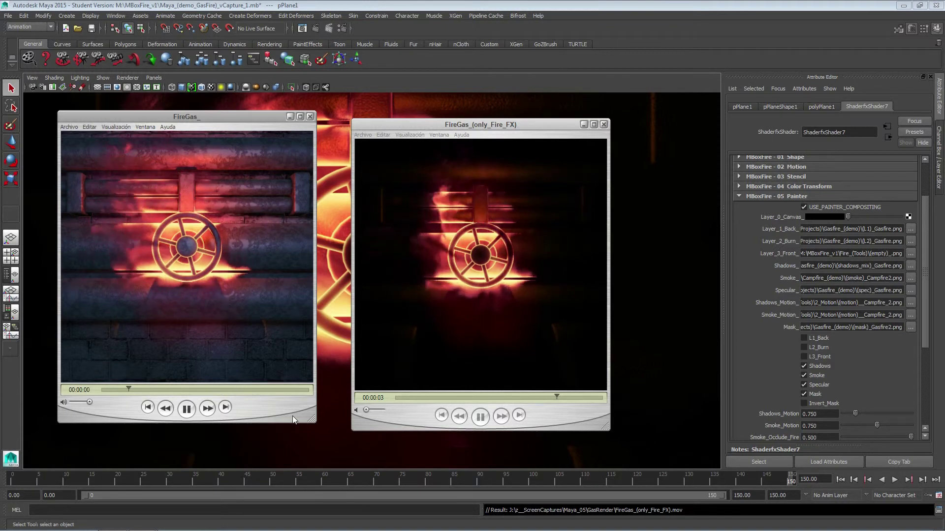